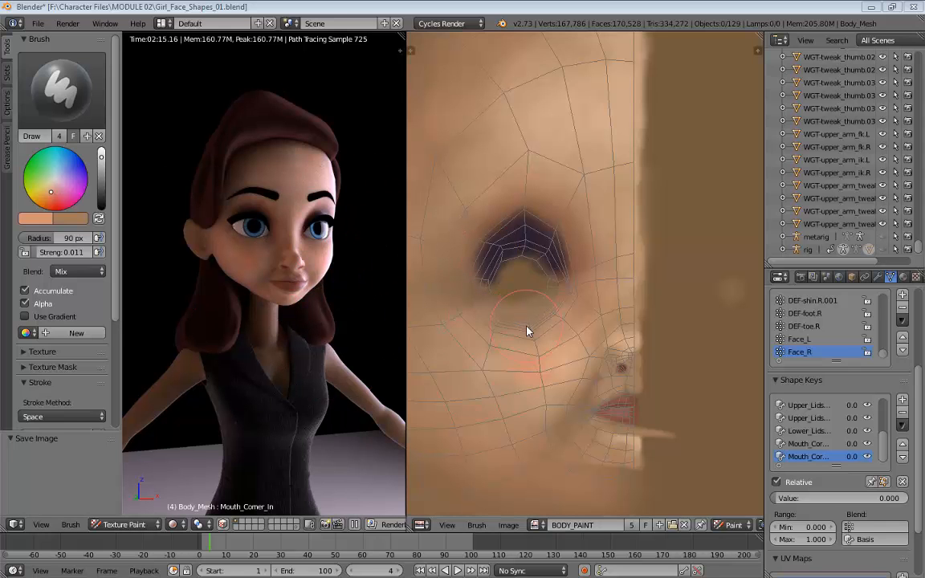
Step: Change the UV/Image Editor area to the Node Editor to show the SKIN material's nodes
middle_click_drag(514, 232, 593, 303)
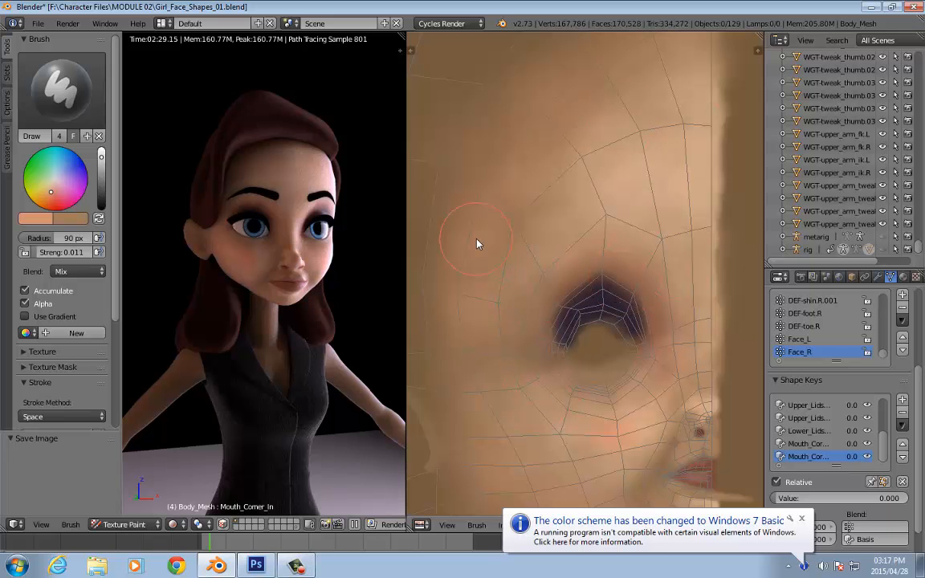
middle_click_drag(374, 297, 375, 233, "shift")
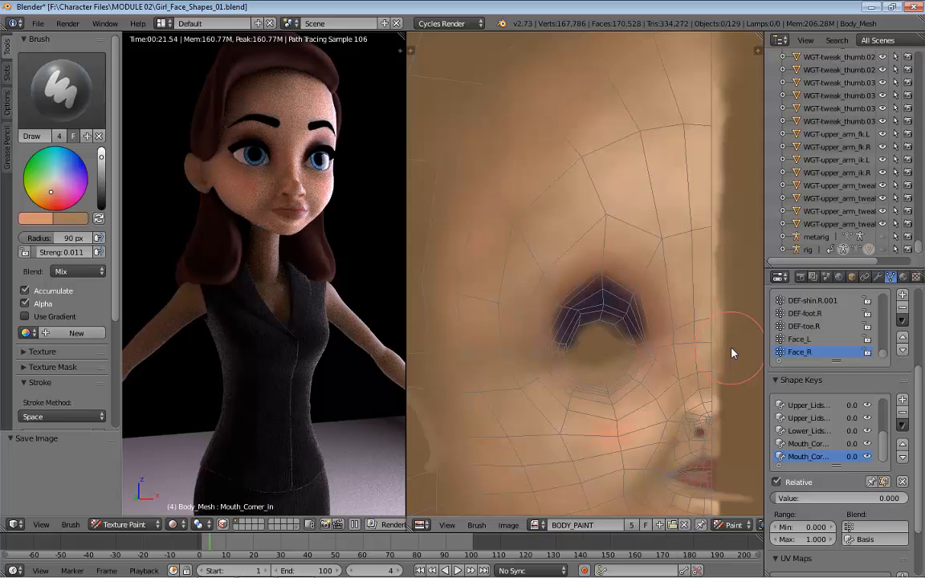
left_click(417, 528)
left_click(422, 335)
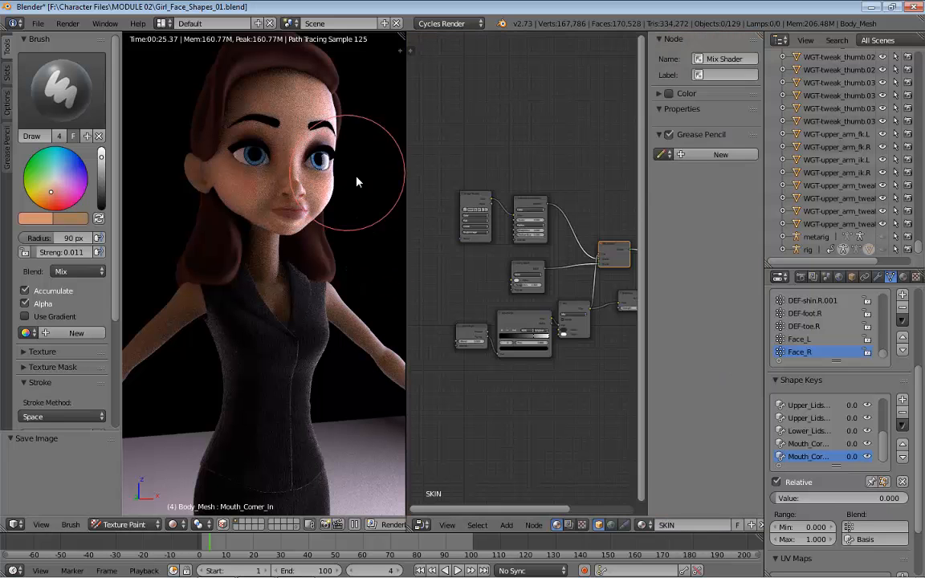
Step: Switch from Texture Paint to Object Mode, use solid viewport shading, and select the body mesh
left_click(124, 524)
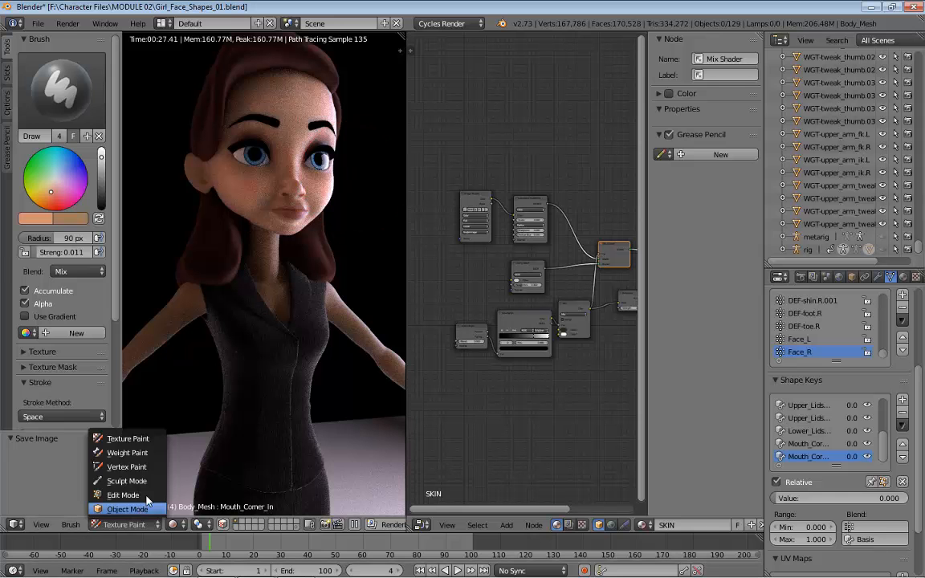
left_click(147, 507)
key("shift+z")
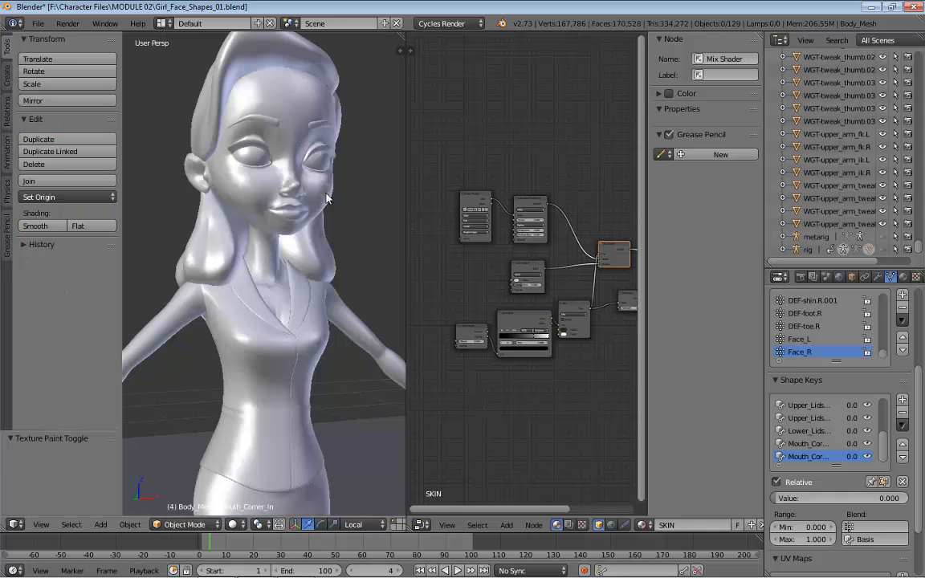
right_click(297, 174)
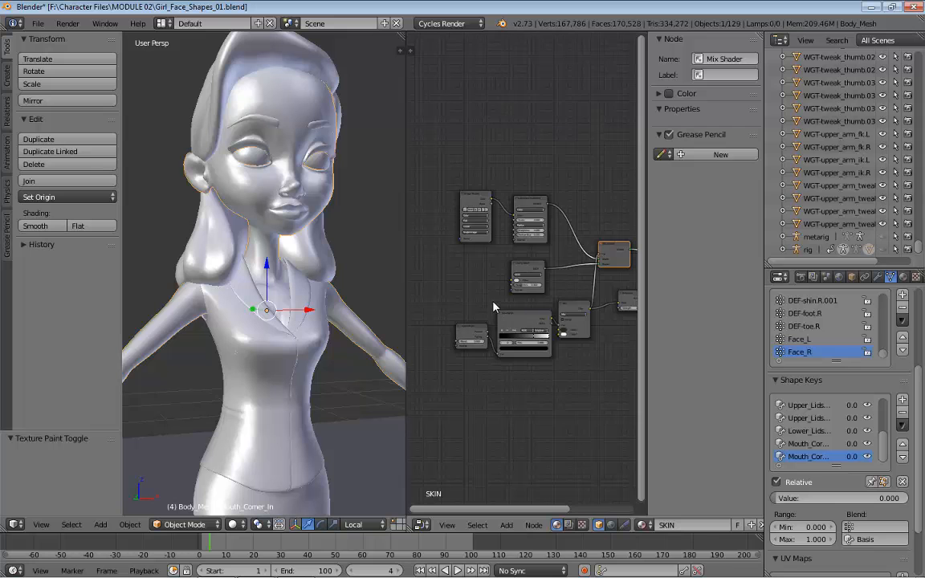
Step: Display the body mesh's SKIN material settings in the properties area
scroll(470, 273, "up", 1)
key("n")
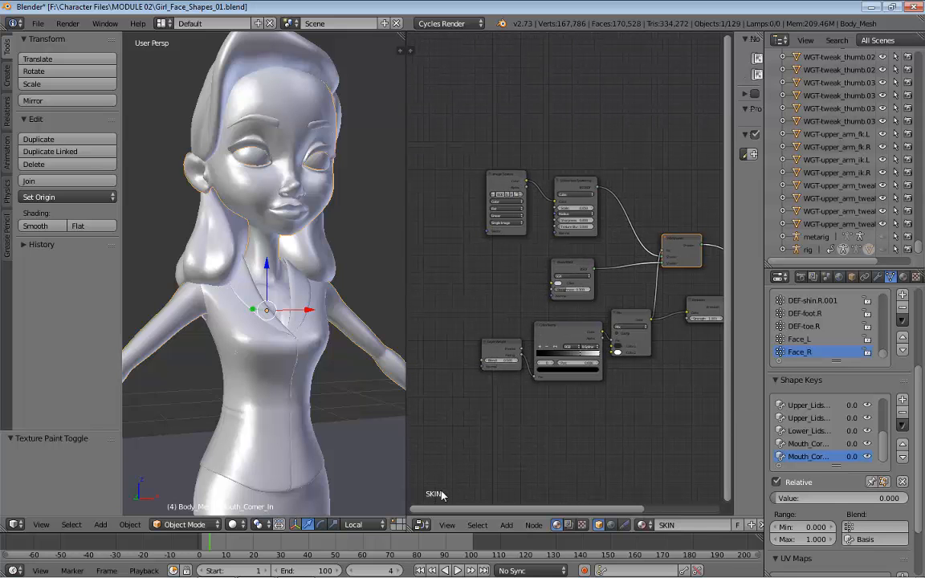
left_click(904, 276)
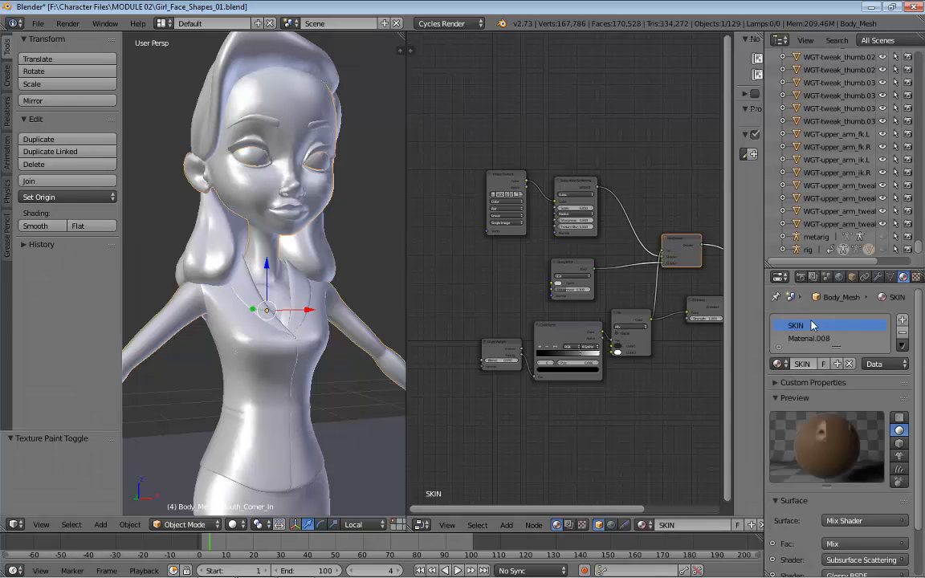
middle_click_drag(649, 160, 608, 216)
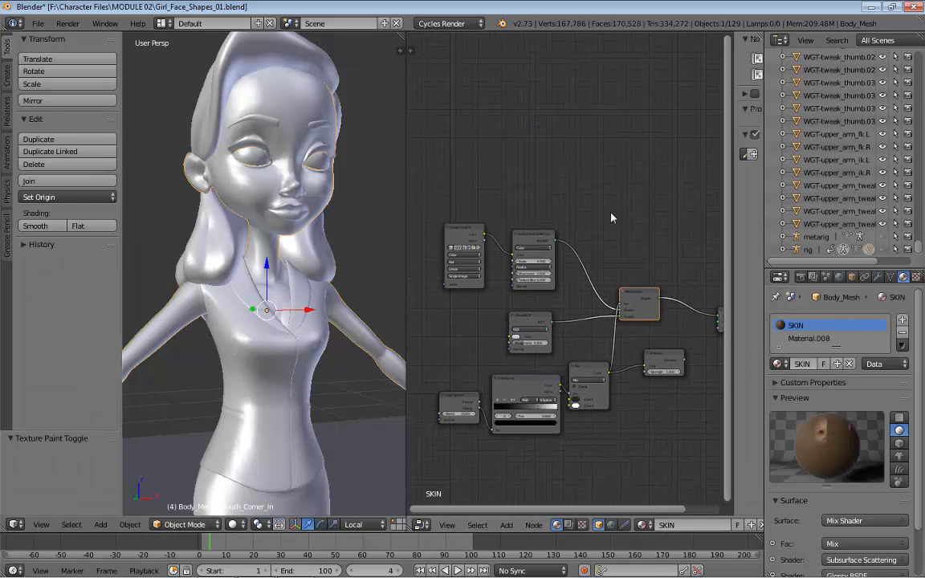
scroll(442, 173, "up", 3)
middle_click_drag(442, 173, 530, 161)
scroll(530, 160, "down", 1)
scroll(528, 157, "up", 6)
middle_click_drag(530, 119, 535, 147)
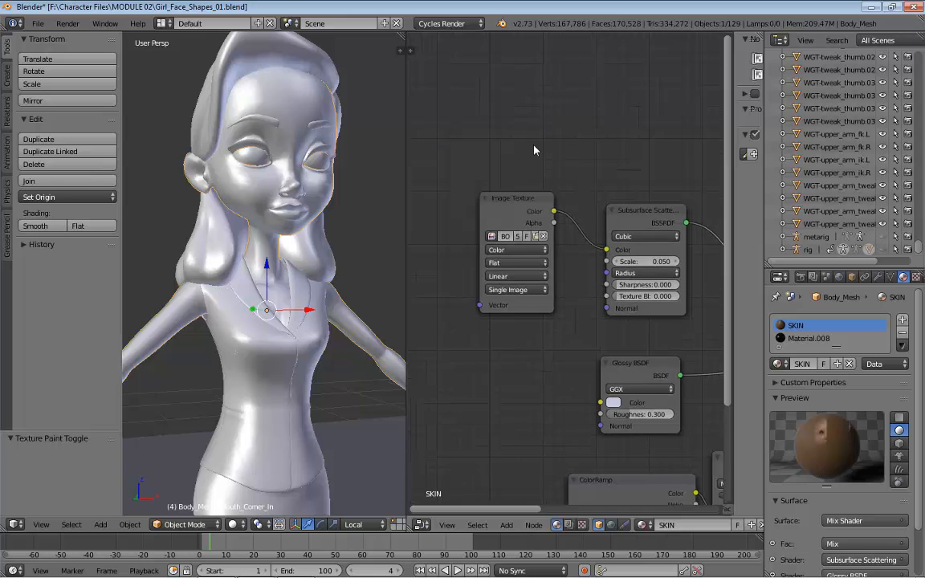
left_click(536, 236)
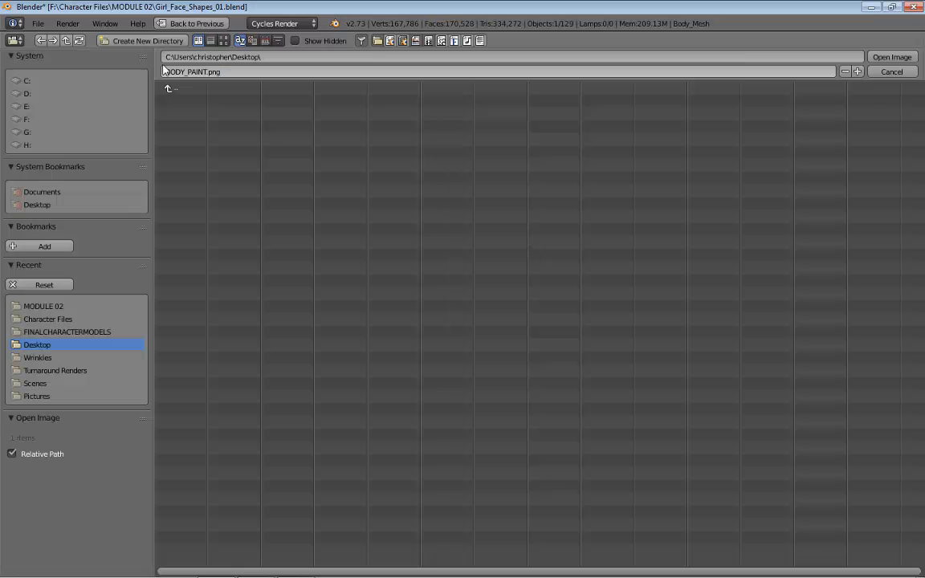
left_click(42, 121)
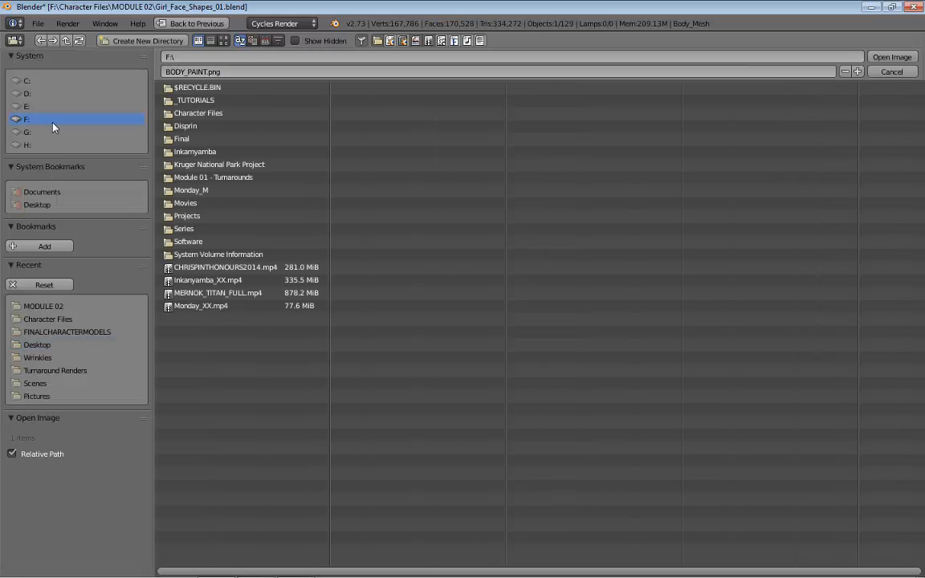
left_click(208, 121)
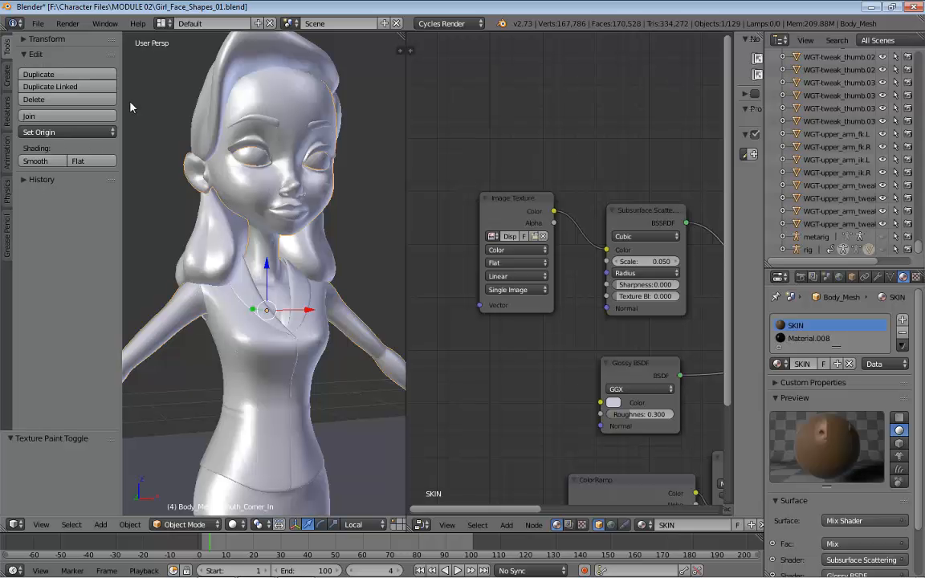
left_click(492, 236)
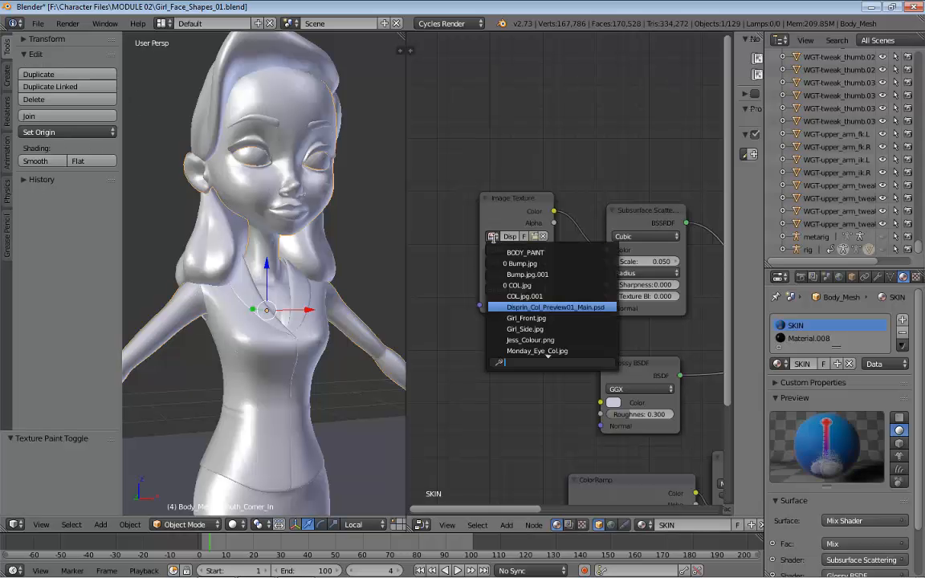
left_click(475, 409)
Step: Load BODY_PAINT2.jpg from F:\Character Files\MODULE 02 into the skin material's Image Texture node
left_click(534, 237)
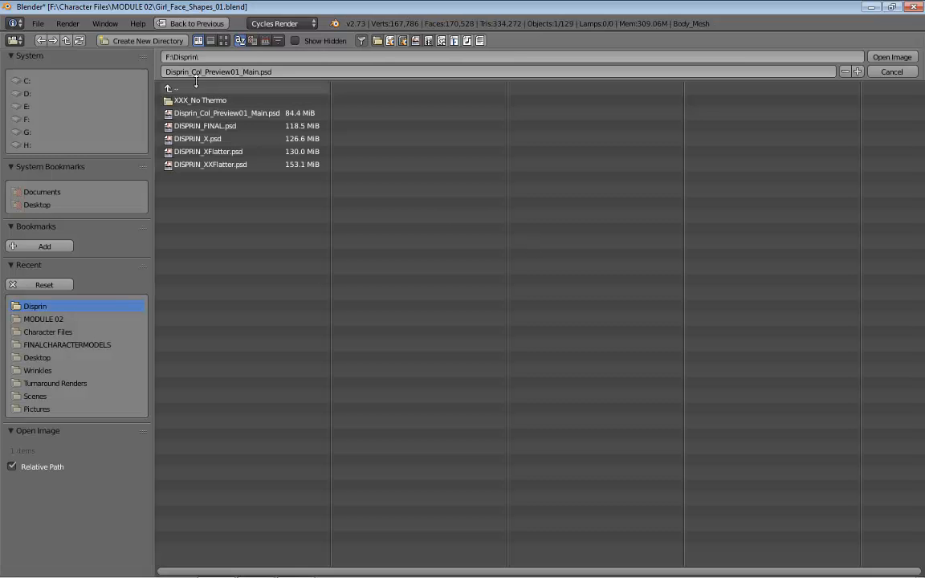
left_click(18, 120)
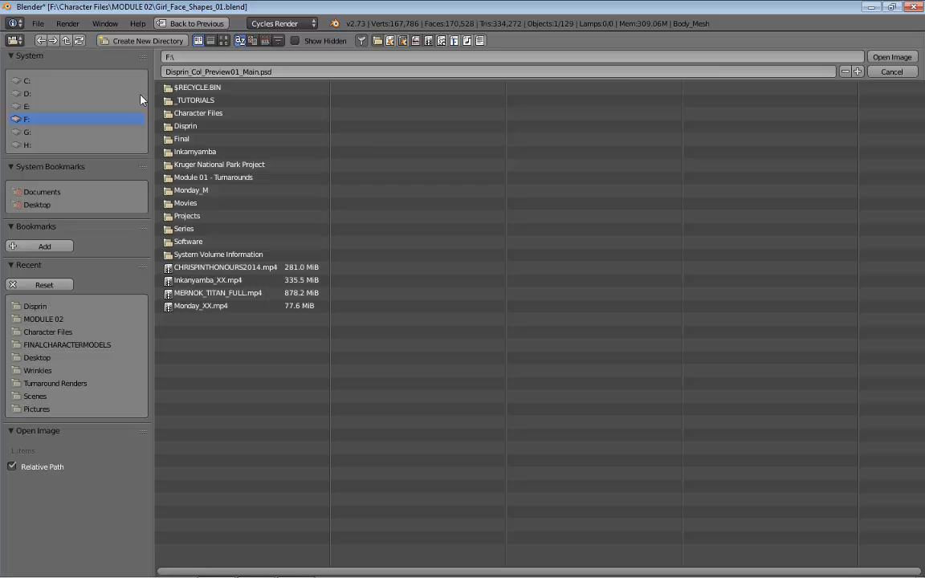
left_click(193, 114)
left_click(194, 114)
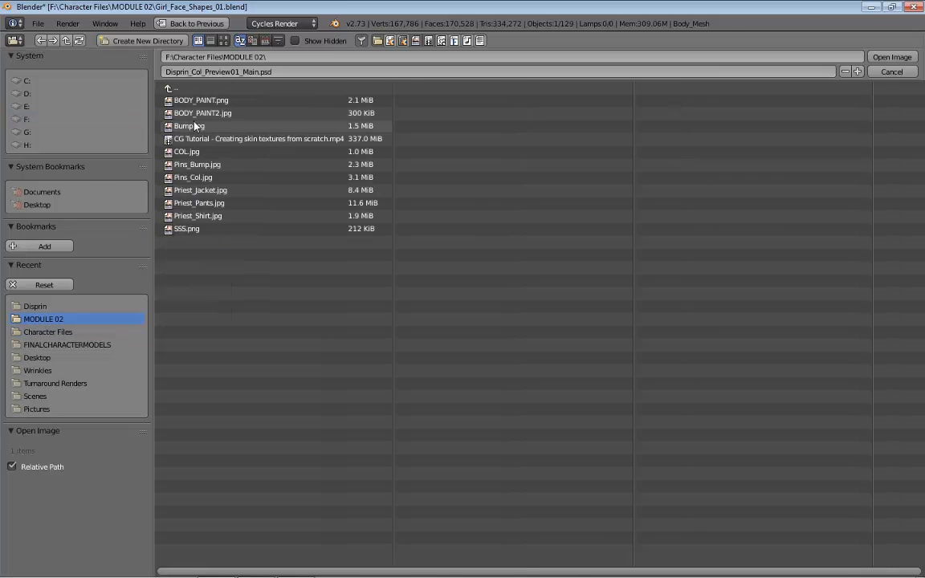
double_click(200, 114)
Step: Look at the BODY_PAINT.png document in Photoshop, and return to Blender
middle_click_drag(629, 140, 588, 119)
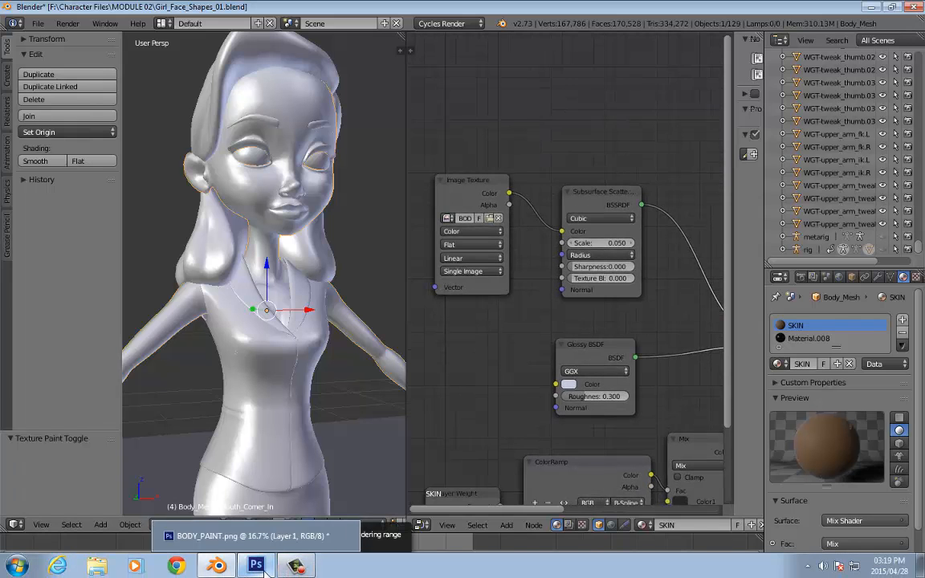
left_click(259, 567)
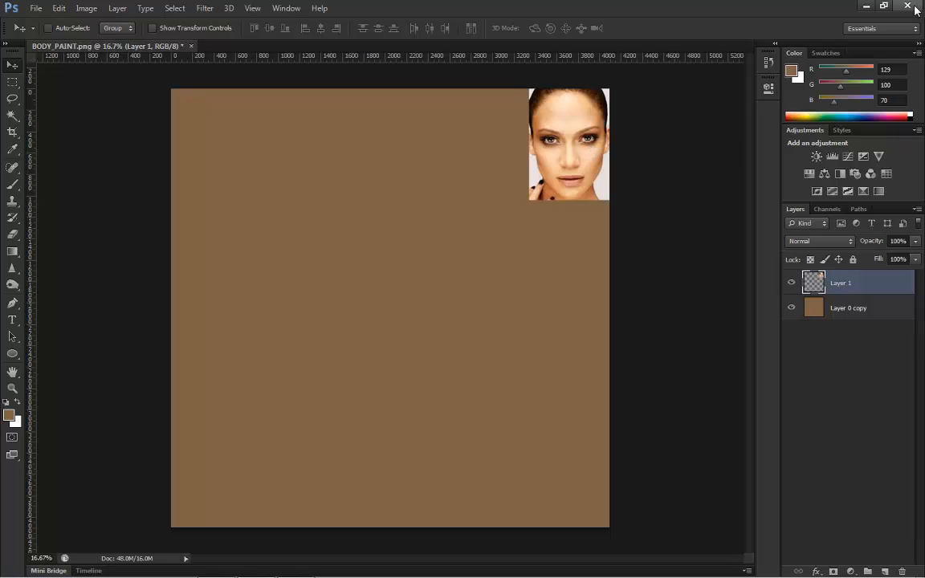
left_click(866, 5)
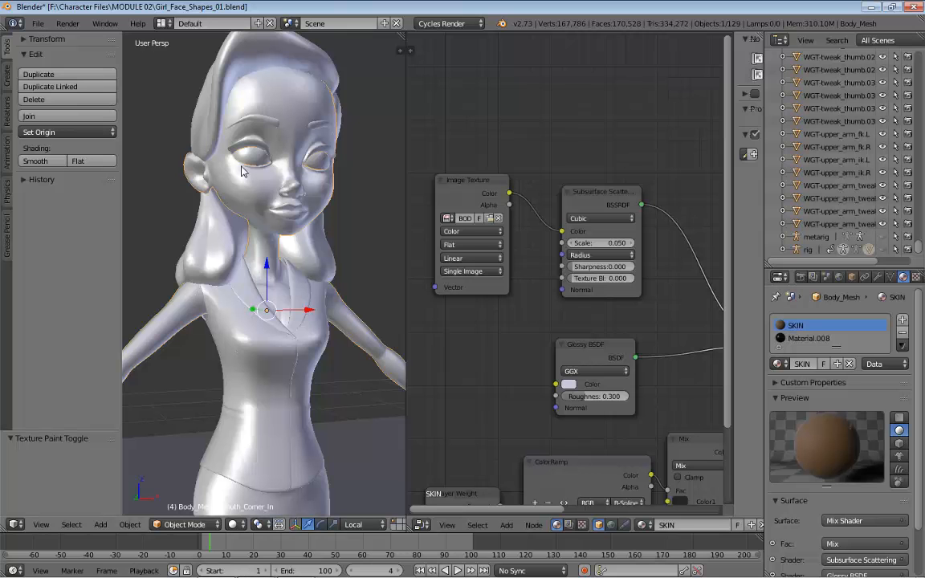
Step: Set the body mesh's Subdivision Surface view level to 2 and switch the viewport to rendered shading
middle_click_drag(495, 369, 543, 242)
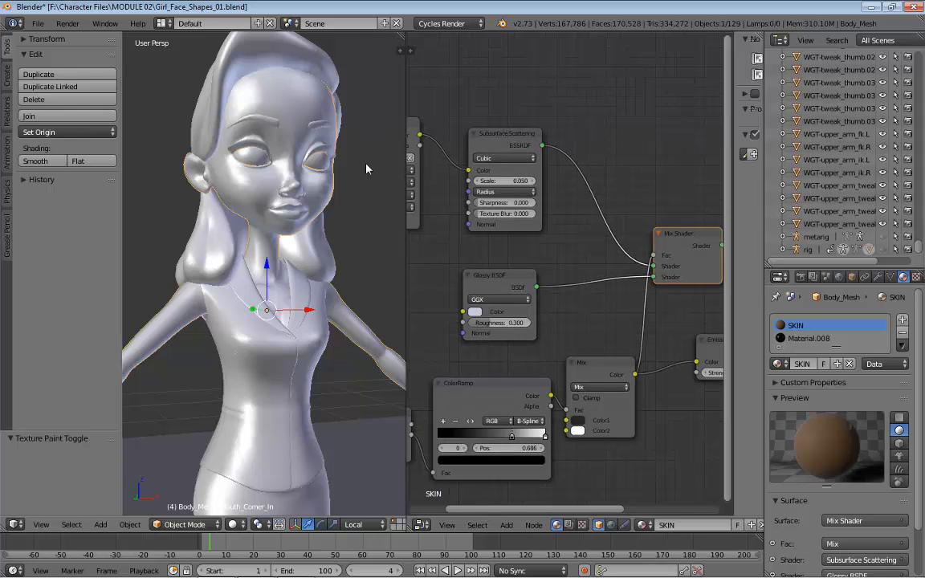
scroll(368, 200, "up", 3)
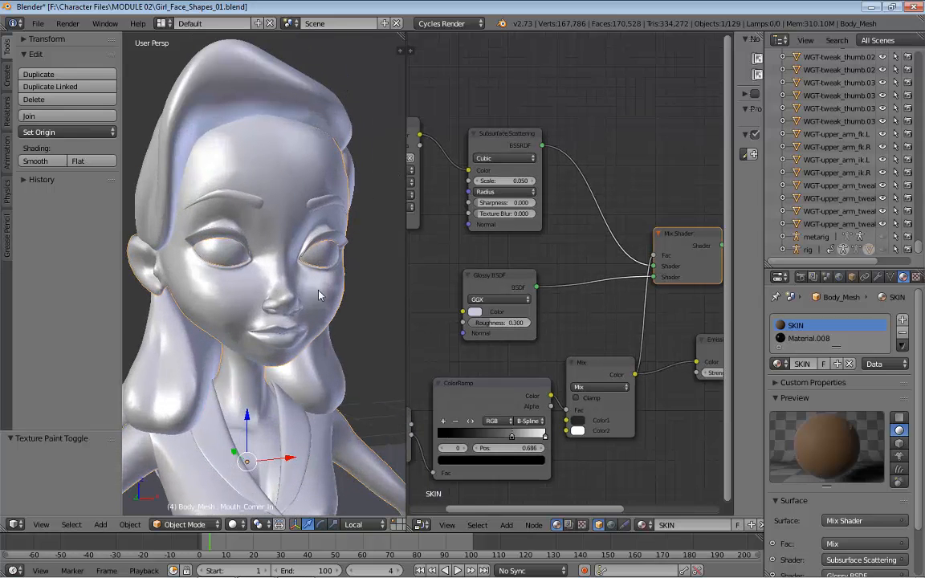
right_click(326, 354)
left_click(839, 277)
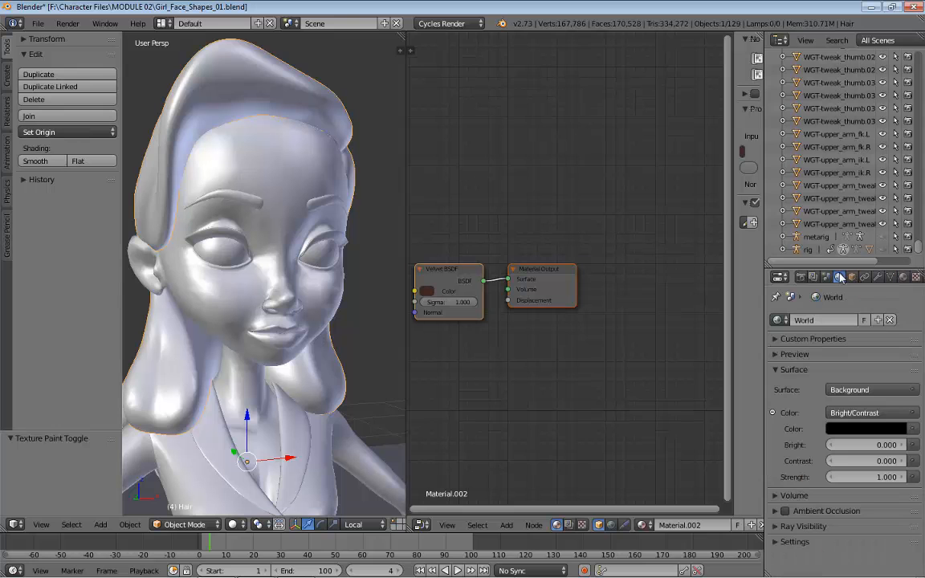
right_click(347, 226)
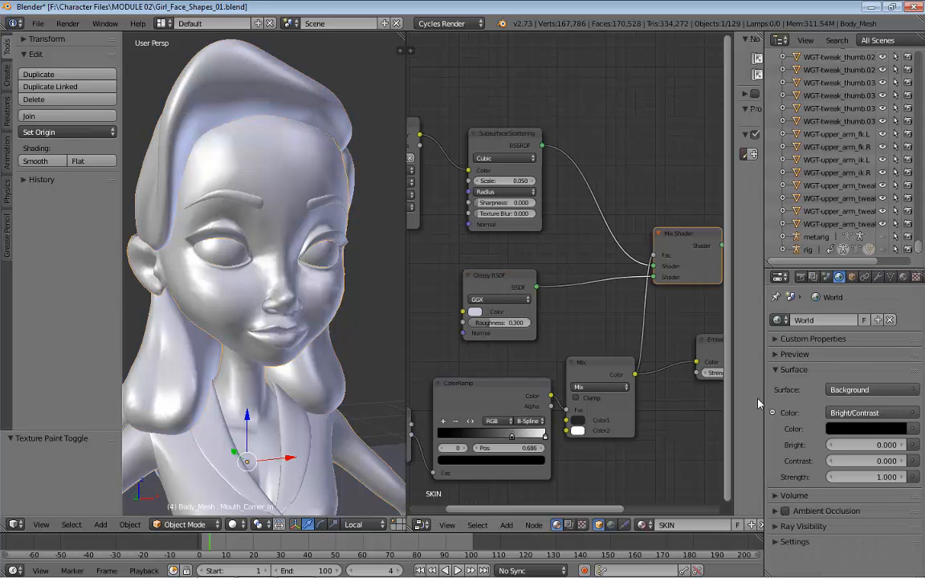
left_click(878, 277)
left_click(833, 409)
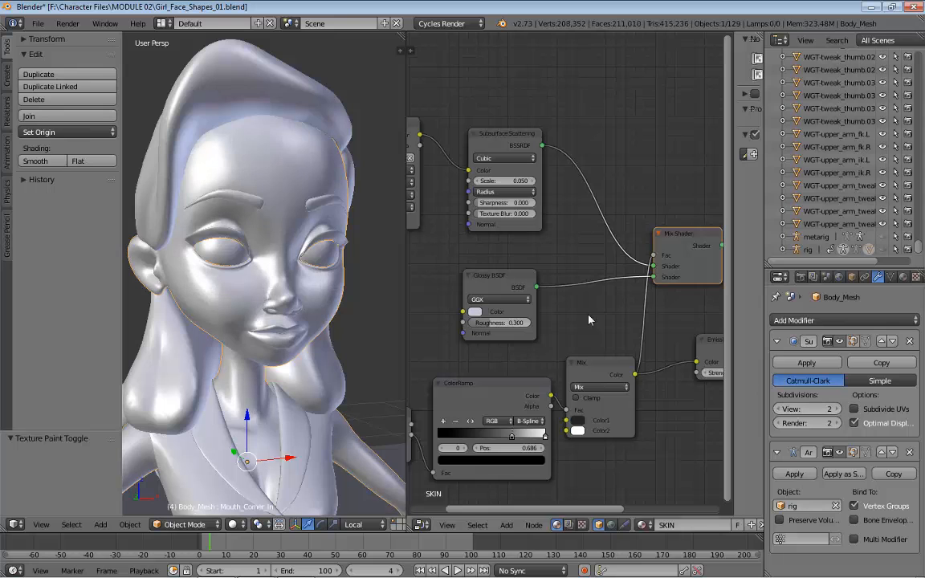
key("shift+z")
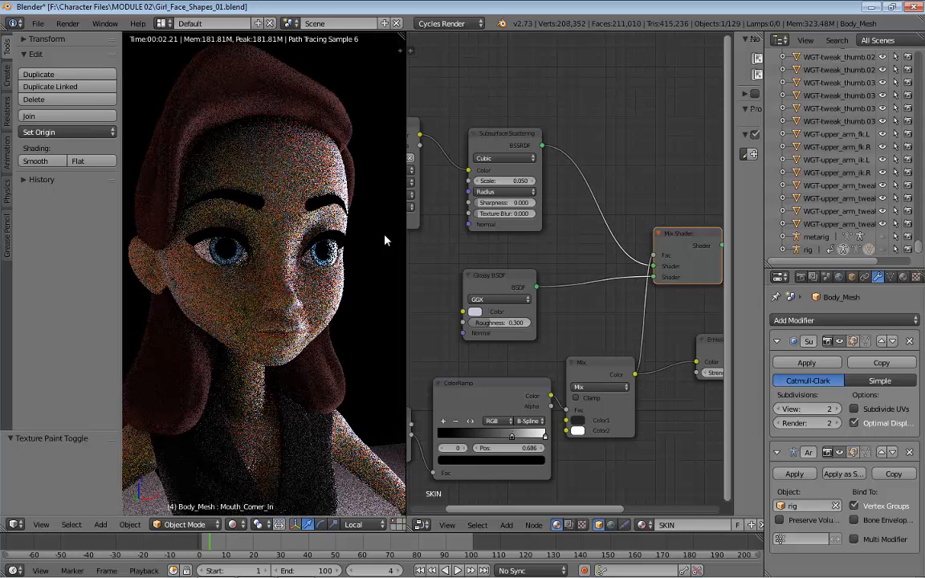
Step: Move the Glossy BSDF, Subsurface Scattering and Image Texture nodes slightly lower in the skin node tree
middle_click_drag(577, 250, 391, 210)
middle_click_drag(571, 187, 654, 195)
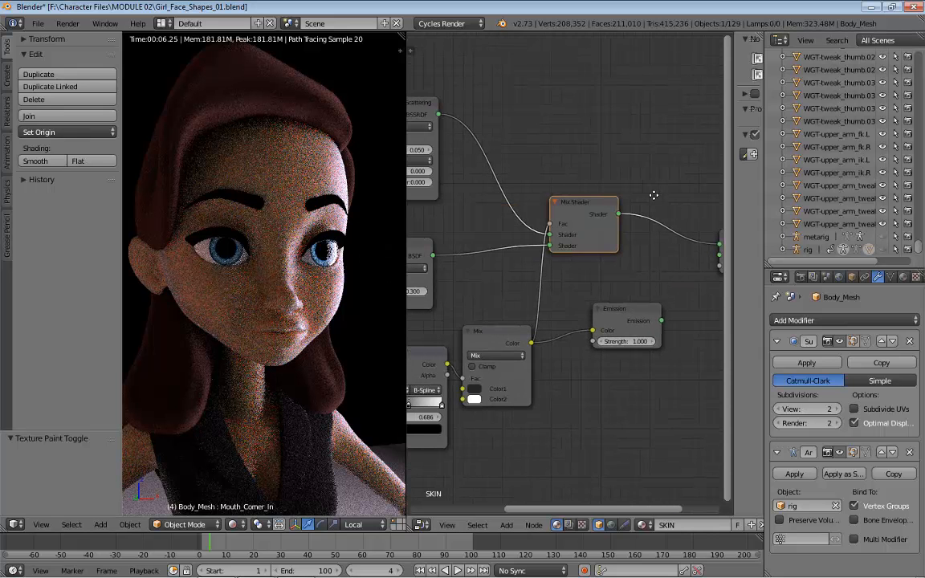
middle_click_drag(558, 181, 660, 212)
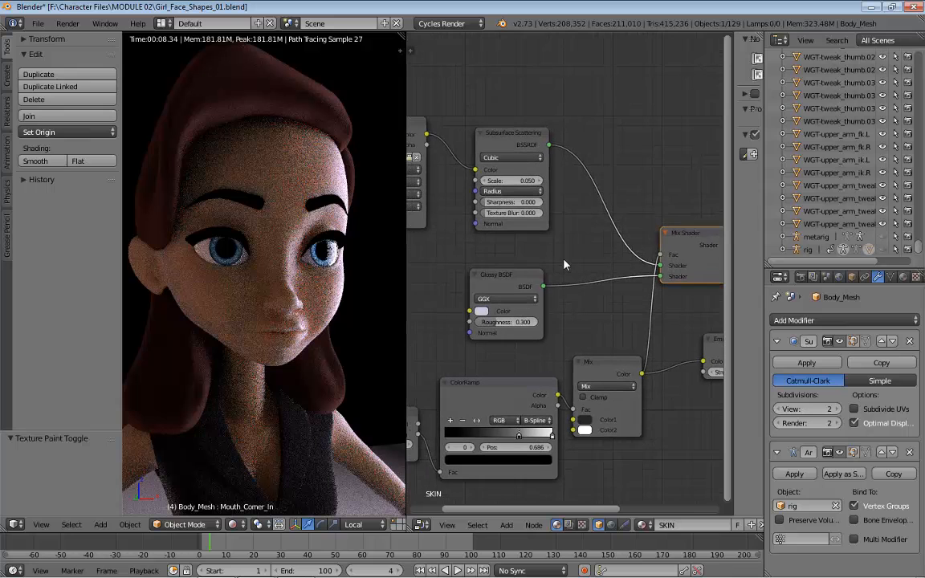
left_click_drag(514, 277, 512, 299)
left_click_drag(523, 145, 518, 173)
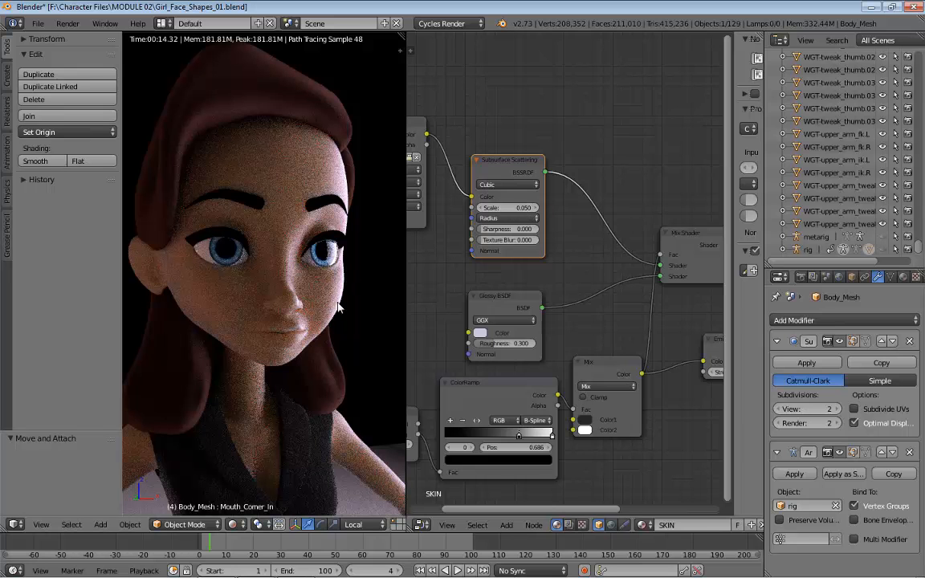
middle_click_drag(438, 233, 545, 226)
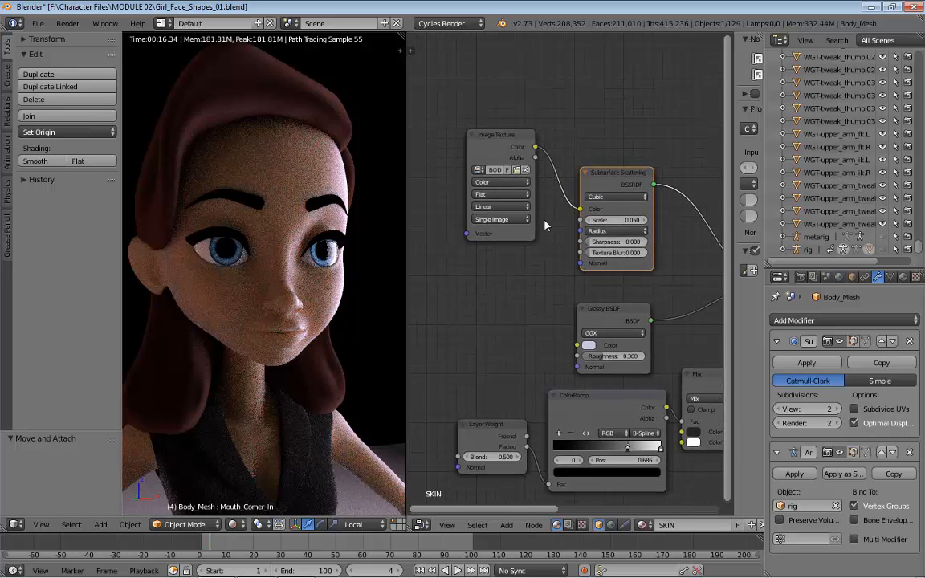
left_click_drag(497, 167, 501, 205)
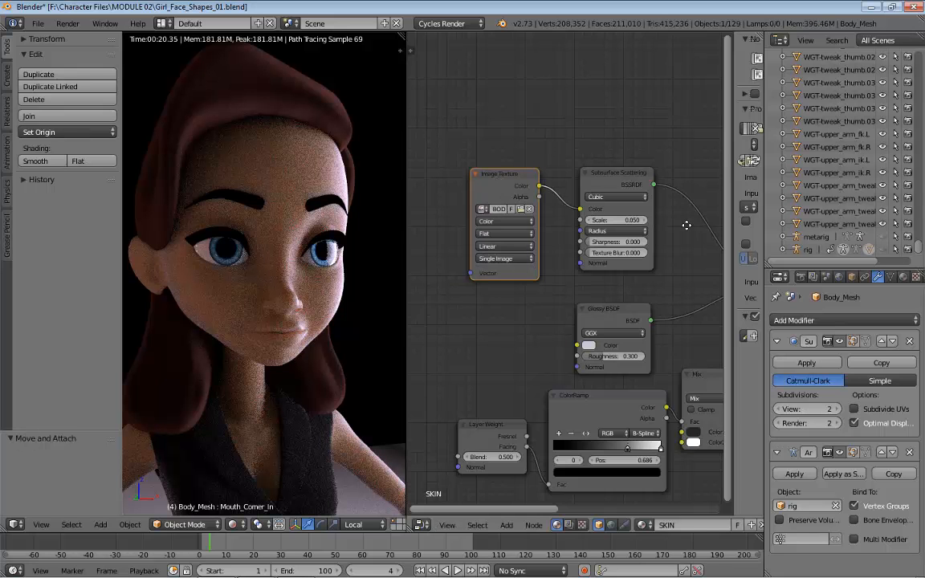
Step: Shift the Mix Shader node slightly down and place the Glossy BSDF node closer beneath Subsurface Scattering
middle_click_drag(687, 226, 451, 200)
left_click_drag(565, 222, 557, 234)
middle_click_drag(520, 182, 689, 128)
left_click_drag(552, 286, 558, 273)
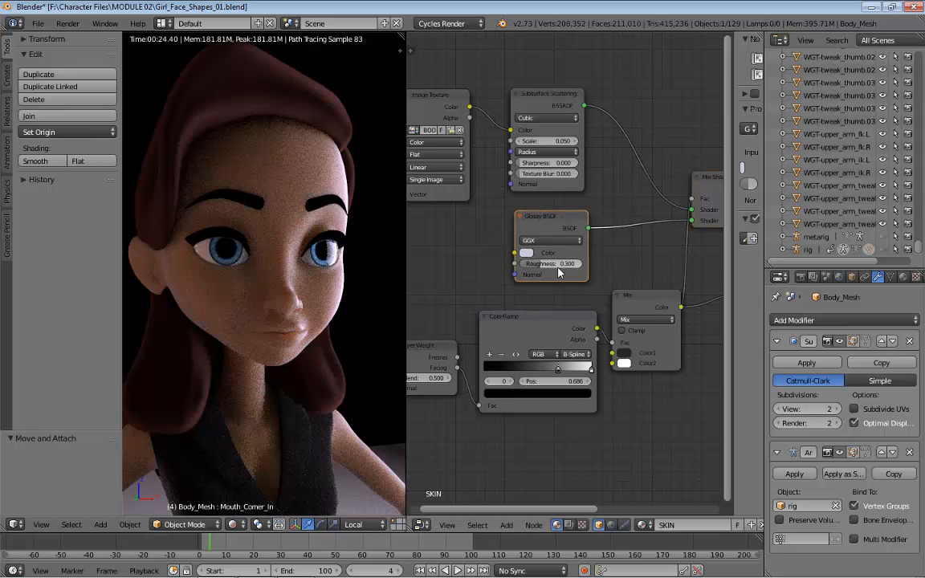
Step: Move the Mix node next to the ColorRamp slightly up towards the Mix Shader in the skin node tree
middle_click_drag(630, 249, 582, 248)
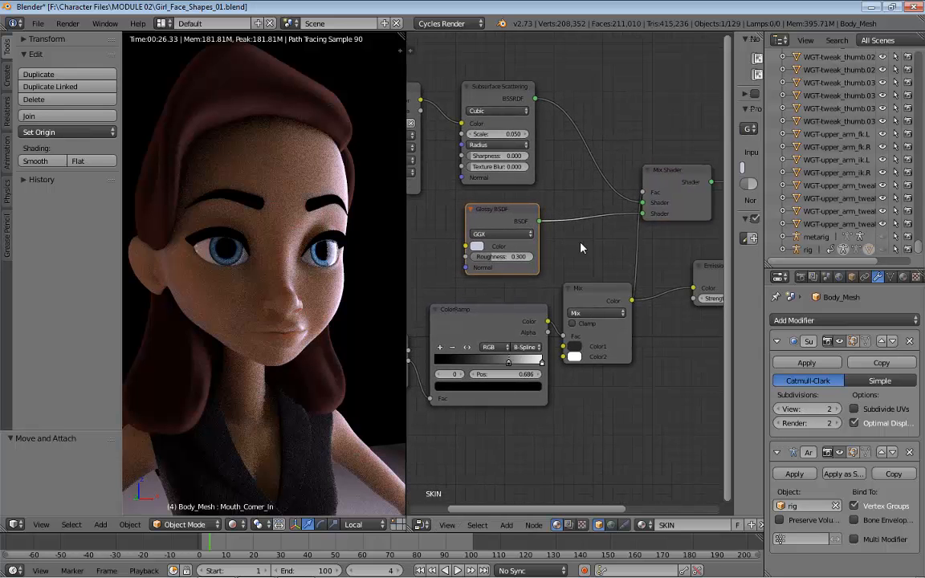
middle_click_drag(541, 282, 639, 231)
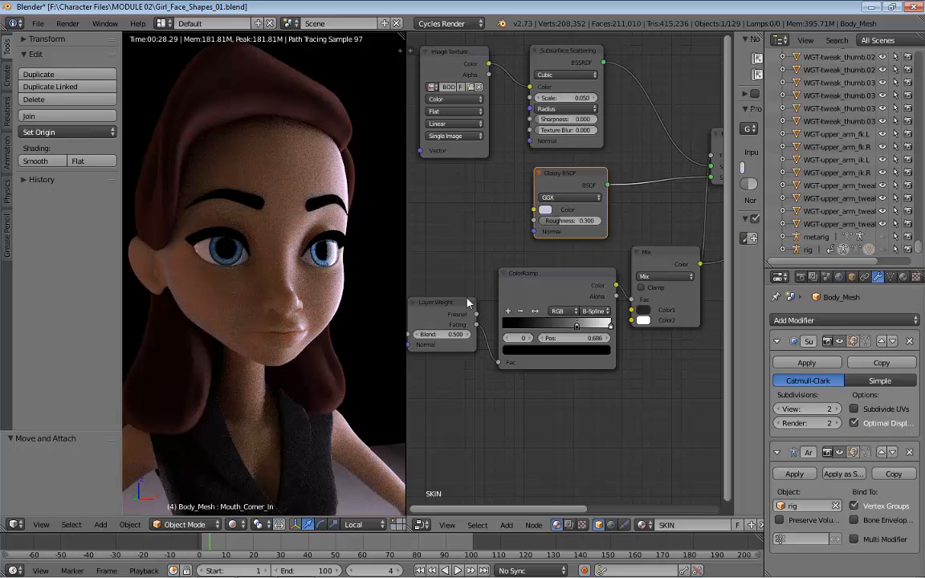
left_click(562, 274)
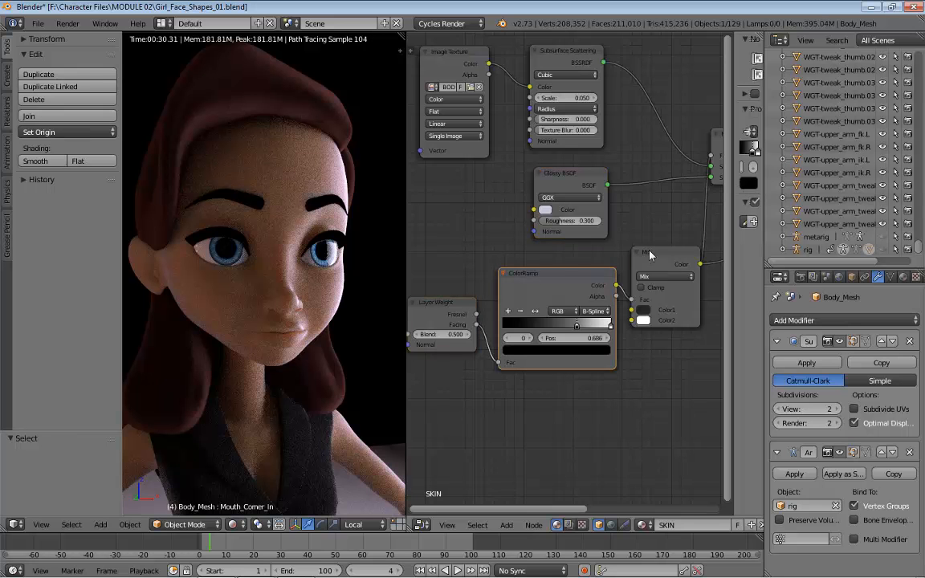
left_click_drag(649, 252, 645, 250)
middle_click_drag(630, 224, 493, 223)
left_click_drag(516, 248, 525, 241)
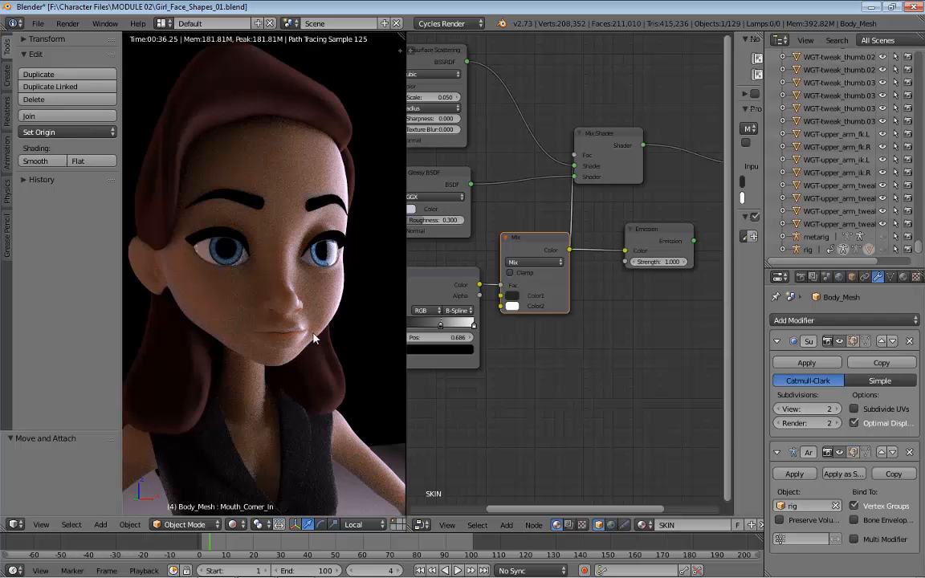
middle_click_drag(555, 273, 674, 344)
middle_click_drag(567, 232, 702, 248)
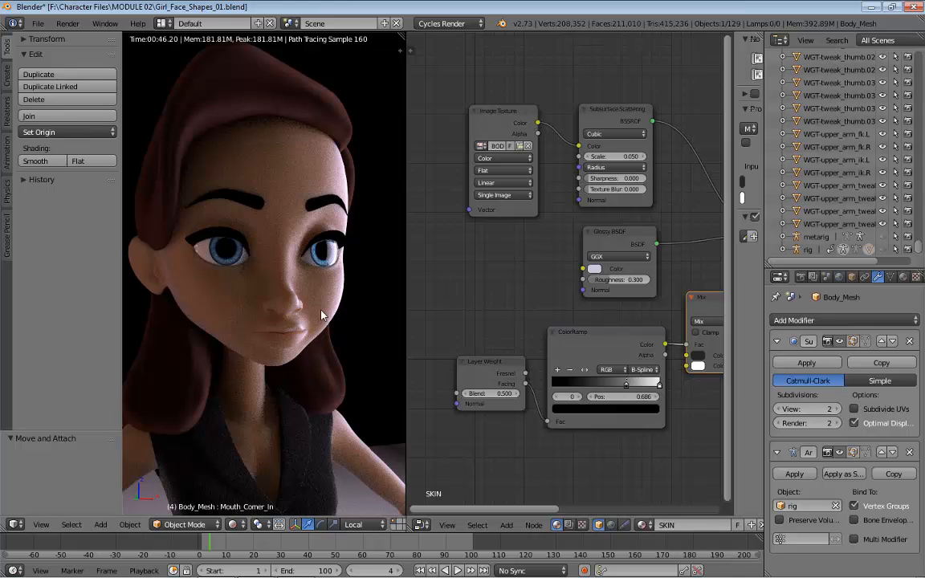
Step: Return the 3D viewport to solid shading and put the body mesh into Texture Paint mode
key("shift+z")
left_click(185, 525)
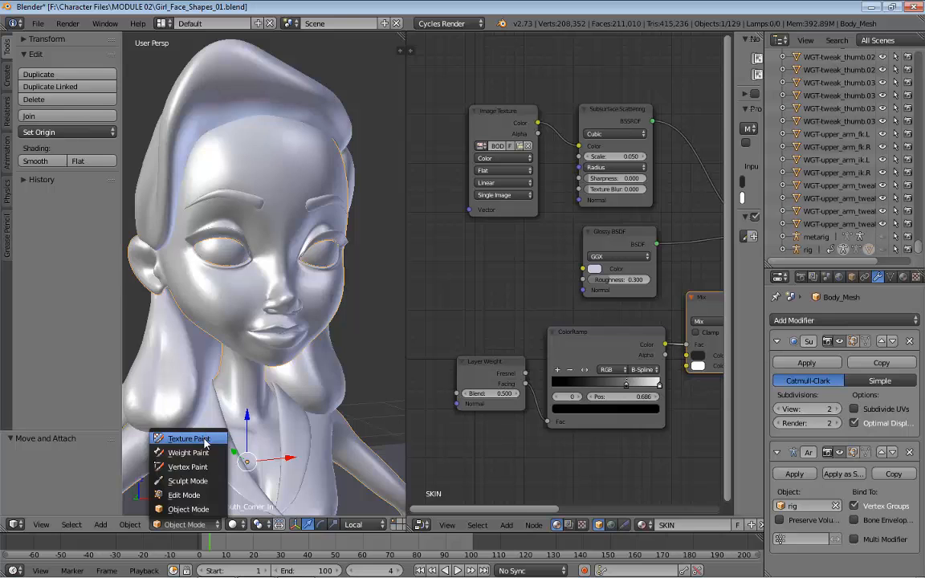
left_click(201, 438)
Step: Replace the node editor with the UV/Image Editor and frame the whole BODY_PAINT2.jpg texture
left_click(447, 525)
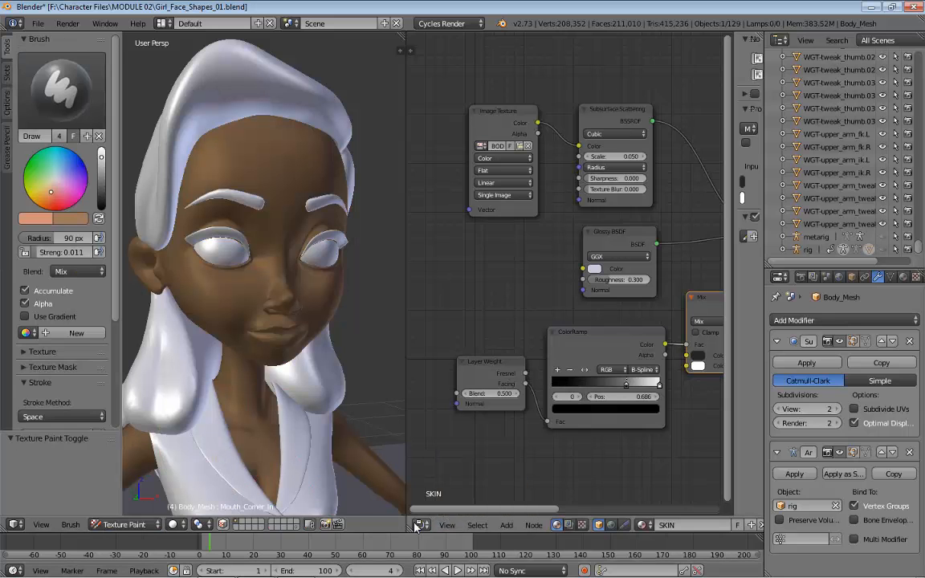
left_click(420, 525)
left_click(450, 428)
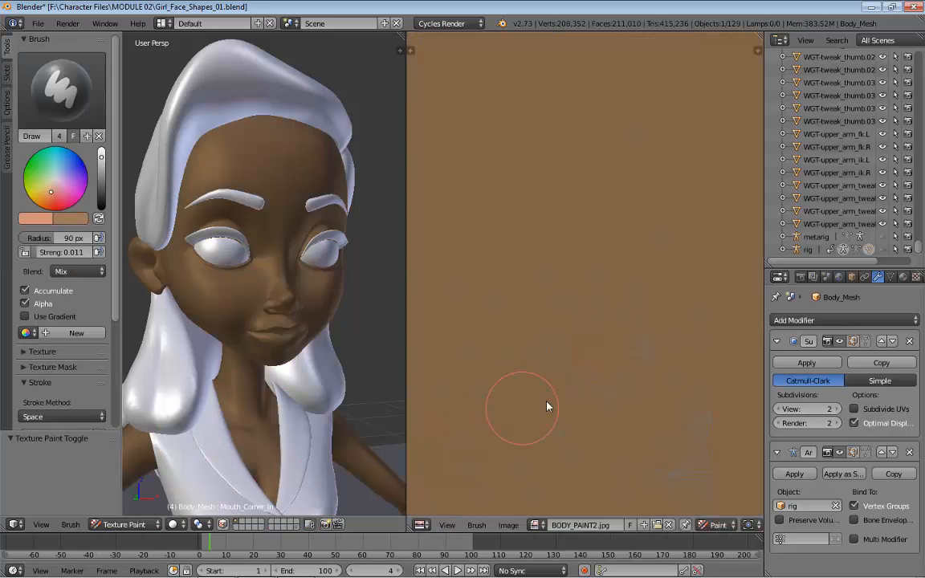
scroll(619, 345, "down", 5)
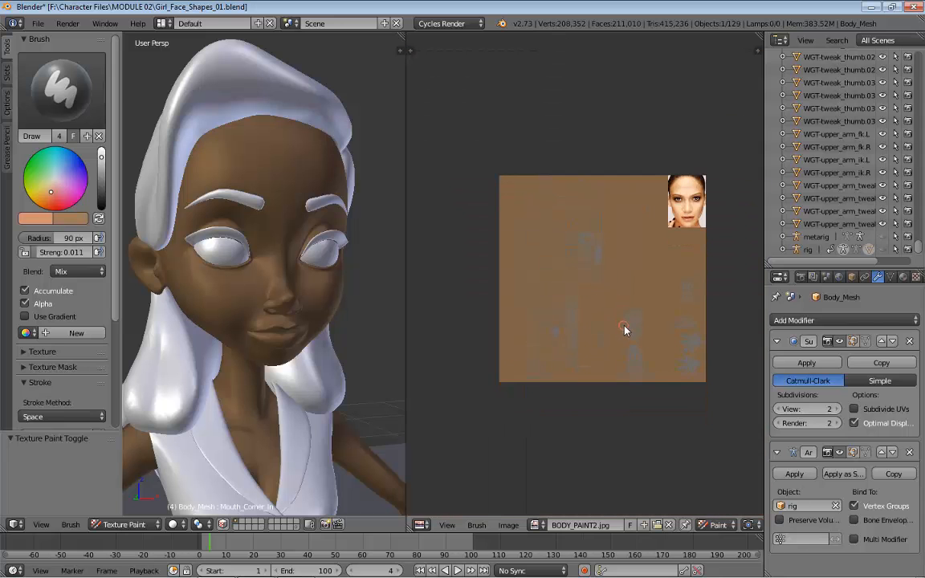
scroll(625, 326, "up", 2)
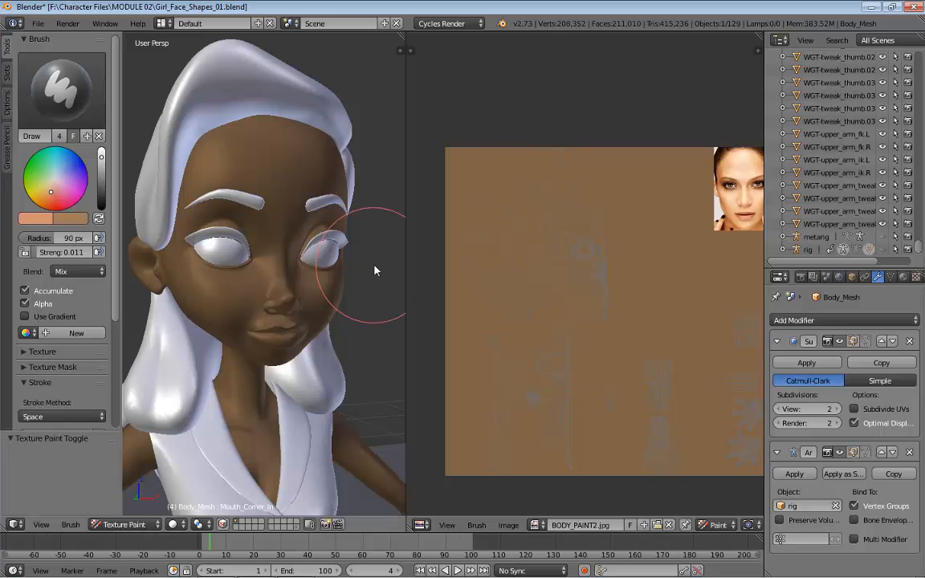
Step: Switch the image editor to View mode and back to Paint mode
mouse_move(378, 287)
middle_mouse_down()
mouse_move(329, 281)
mouse_move(361, 271)
mouse_move(295, 275)
middle_mouse_up()
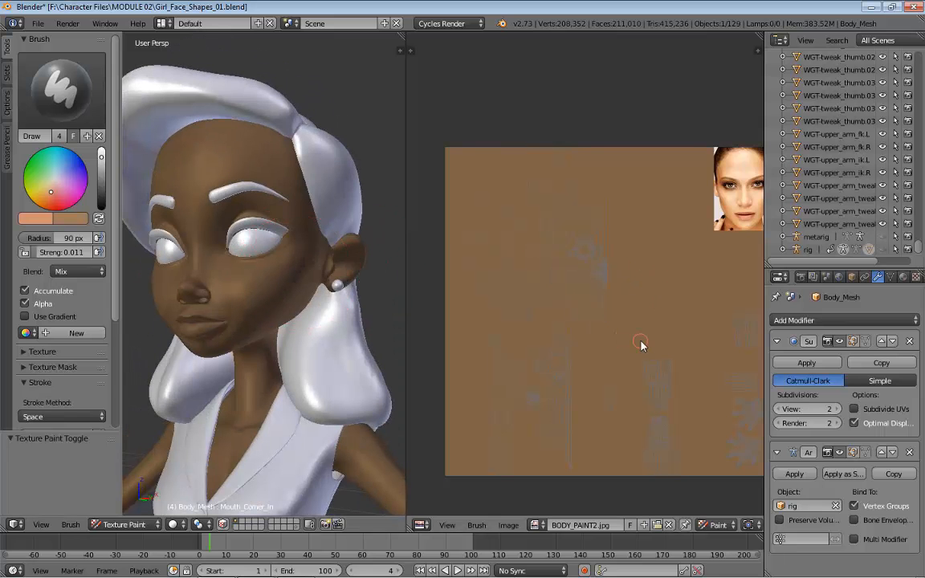
left_click(720, 525)
left_click(724, 511)
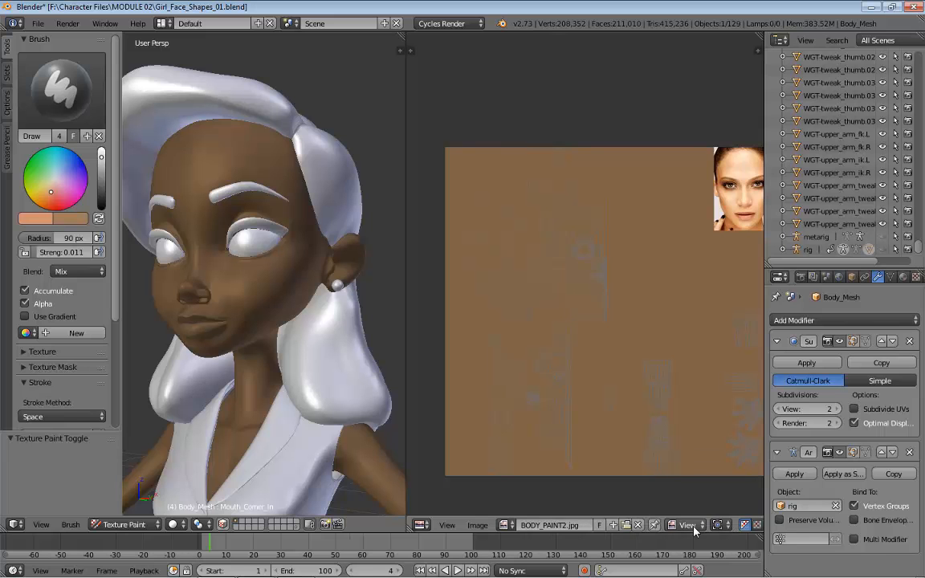
left_click(688, 526)
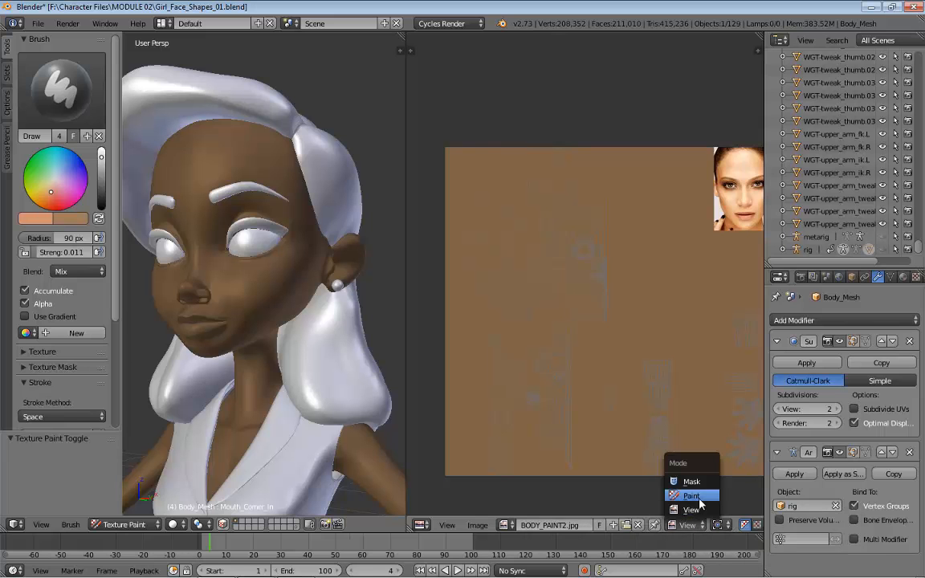
left_click(692, 496)
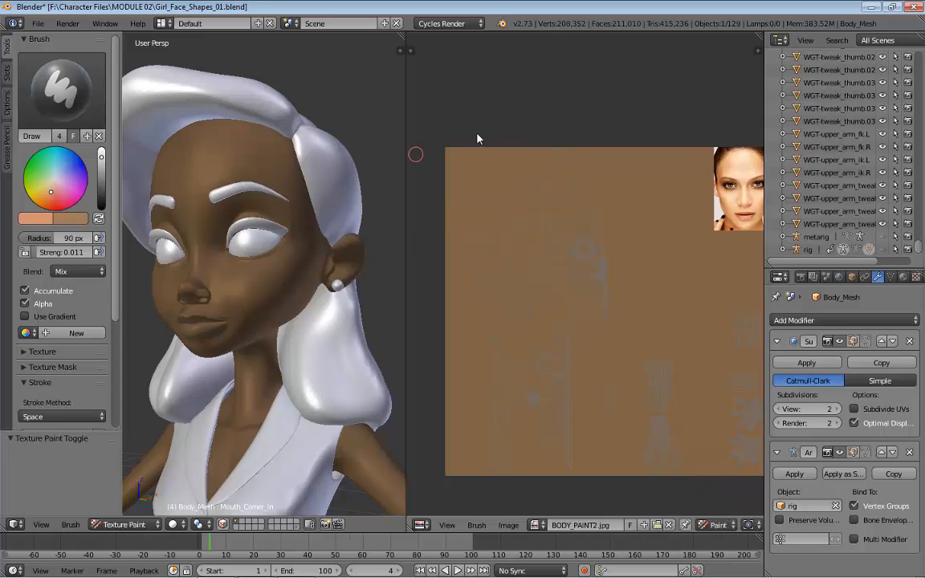
Step: Widen the image editor and frame the texture's reference face photo alongside the front of the character's head
left_click_drag(766, 106, 853, 106)
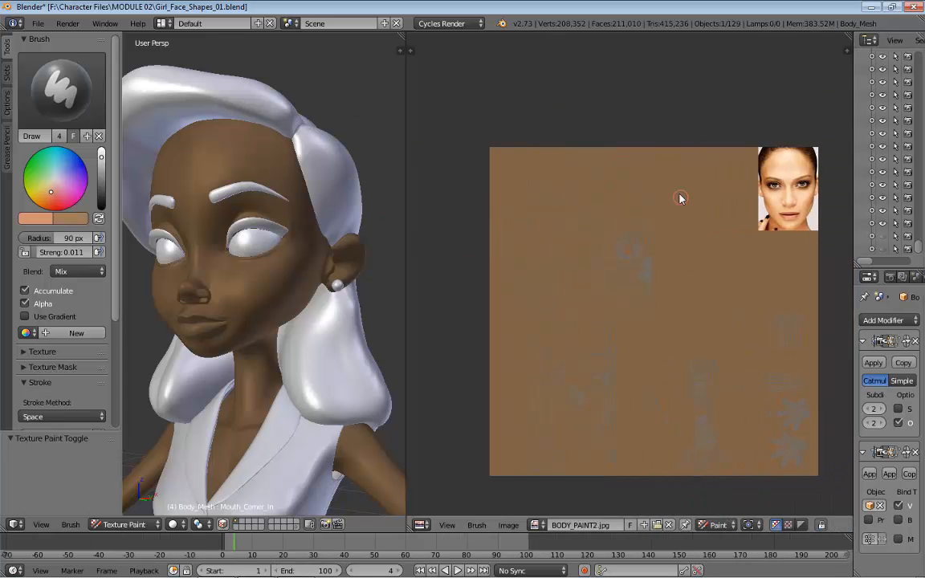
scroll(659, 217, "up", 4)
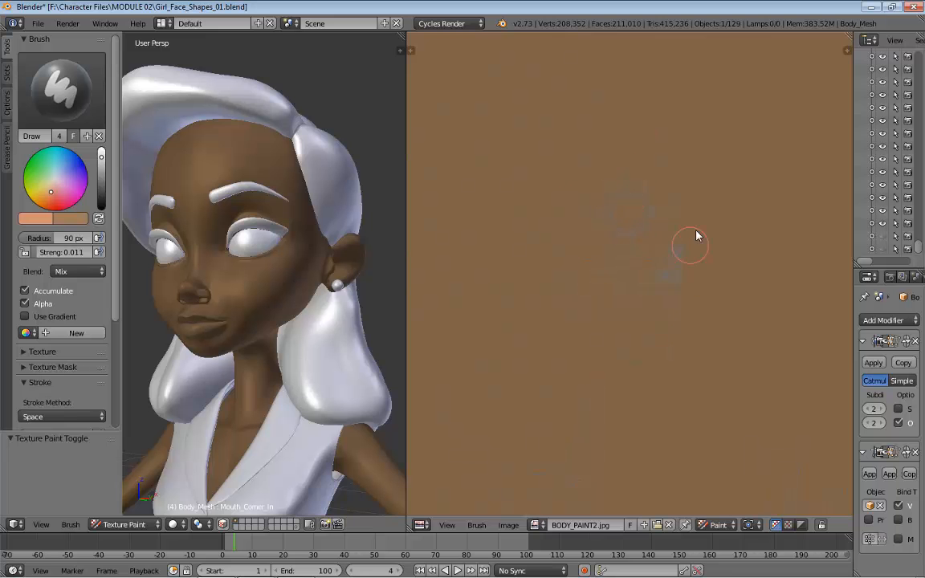
scroll(755, 192, "down", 3)
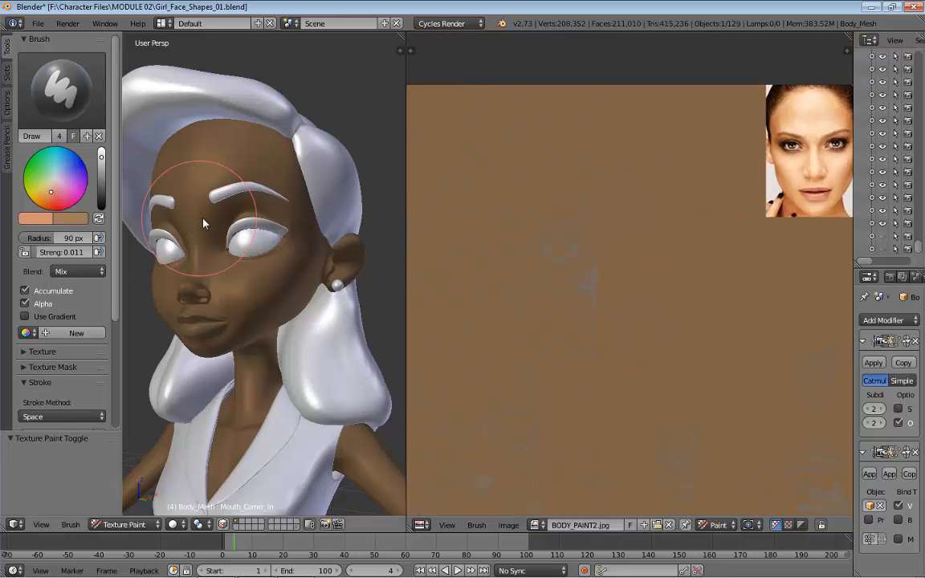
middle_click_drag(148, 303, 229, 302)
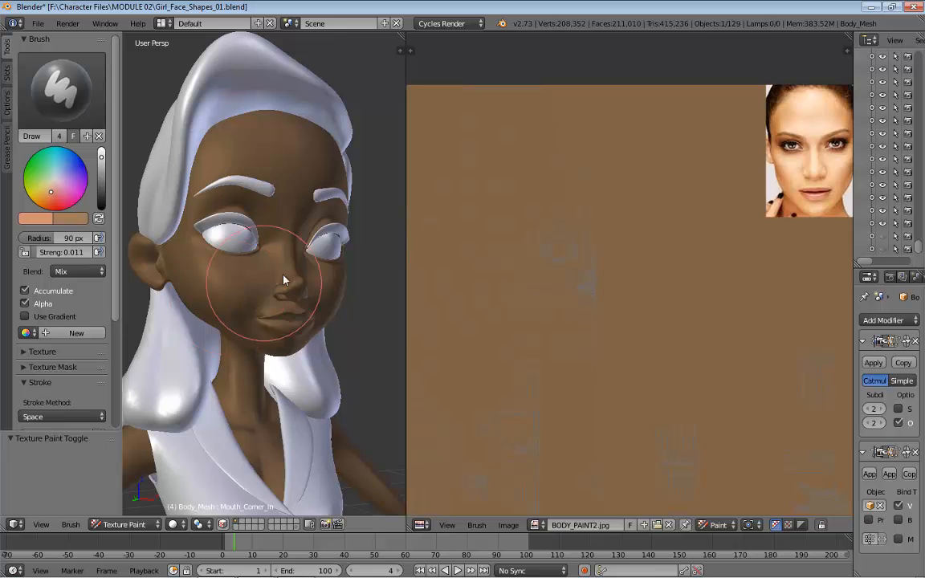
middle_click_drag(382, 320, 385, 299)
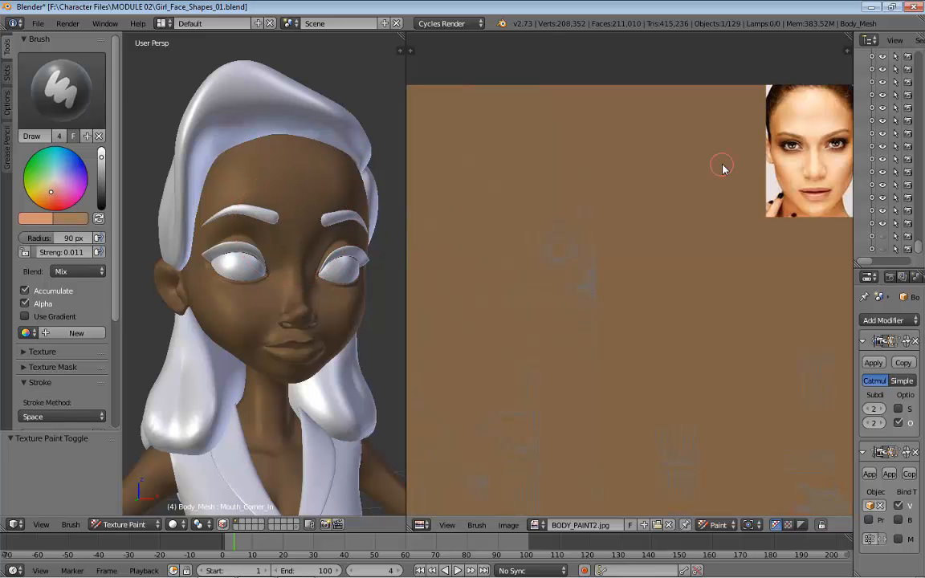
middle_click_drag(725, 147, 679, 168)
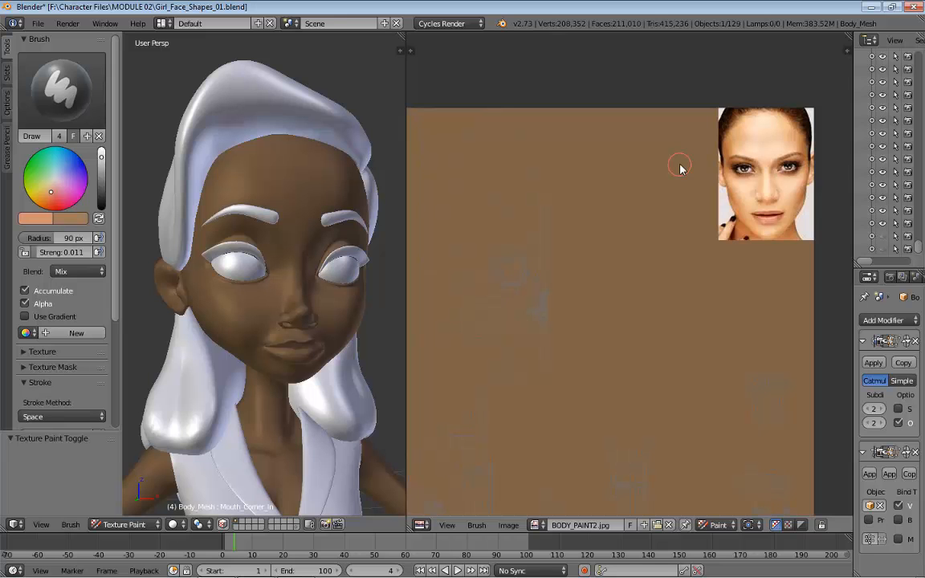
middle_click_drag(368, 87, 351, 95)
middle_click_drag(337, 58, 355, 69, "shift")
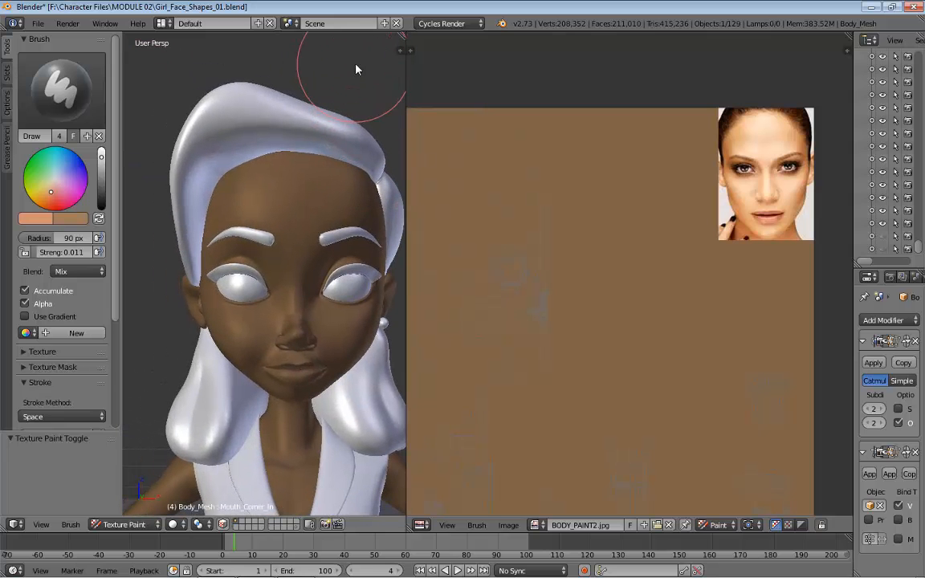
Step: Sample the Draw brush's primary color from the reference photo's forehead highlight and set the secondary color to a light orange-tan
left_click(65, 219)
left_click(64, 218)
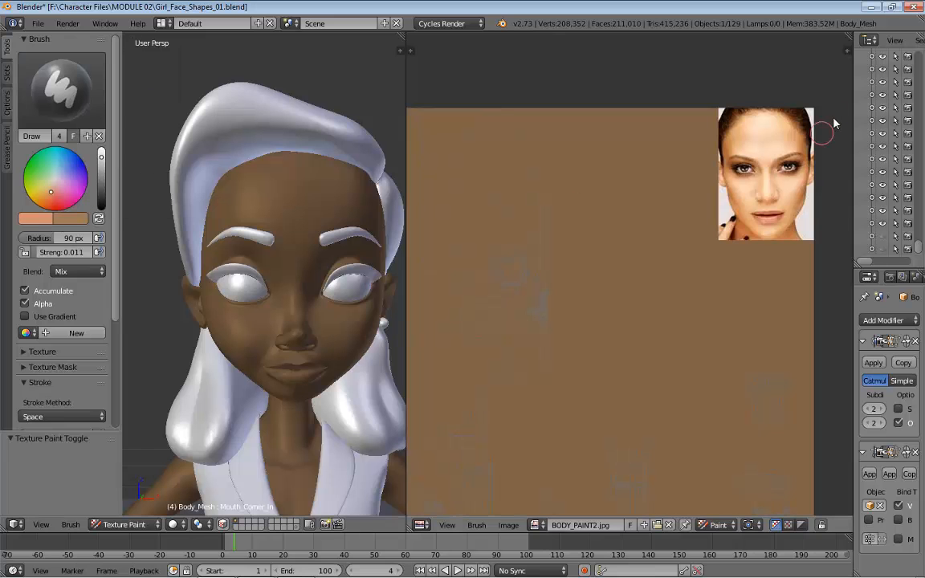
left_click(50, 218)
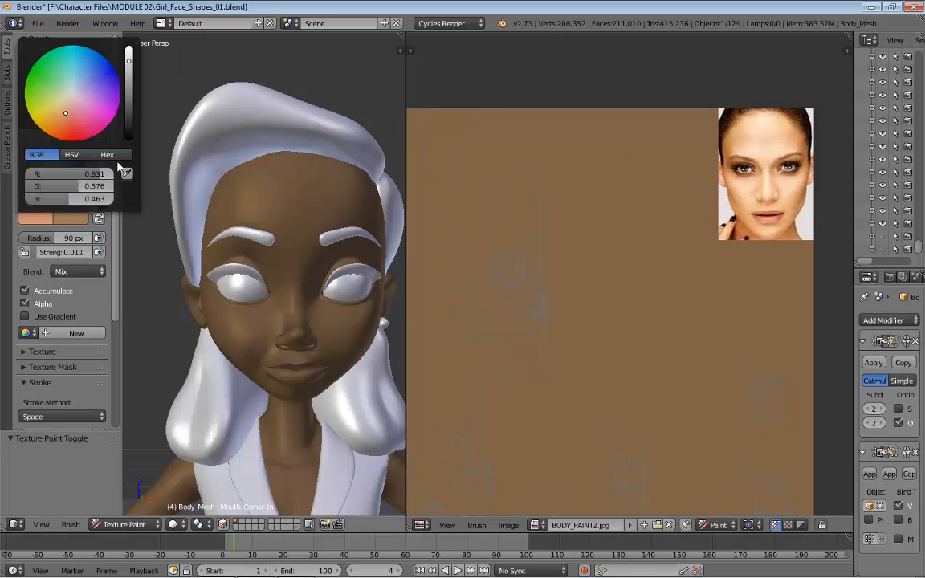
left_click(126, 174)
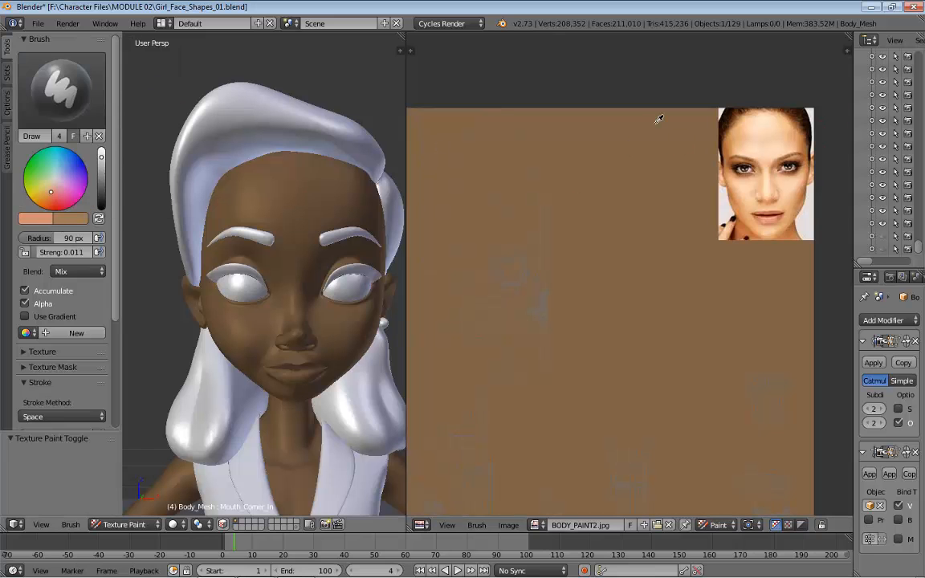
left_click(771, 132)
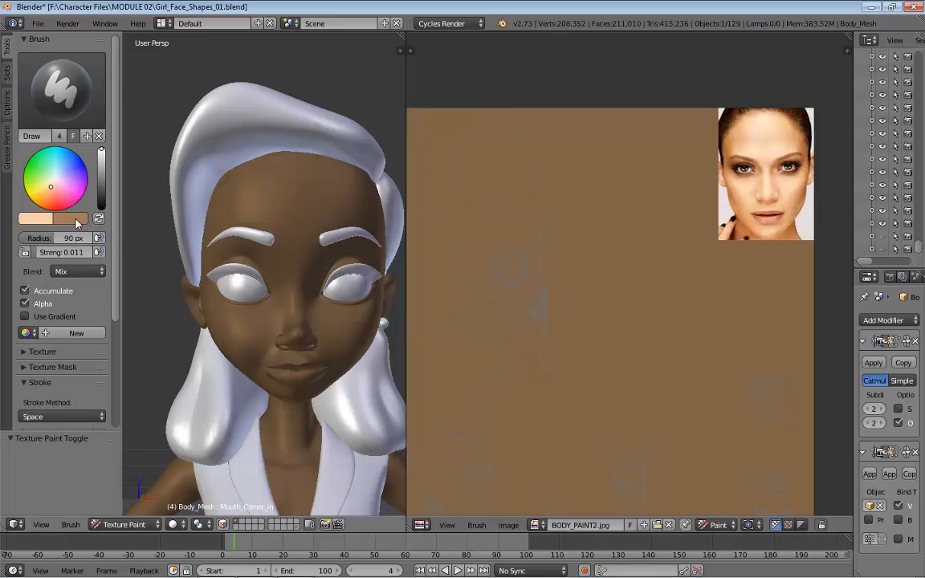
left_click(73, 219)
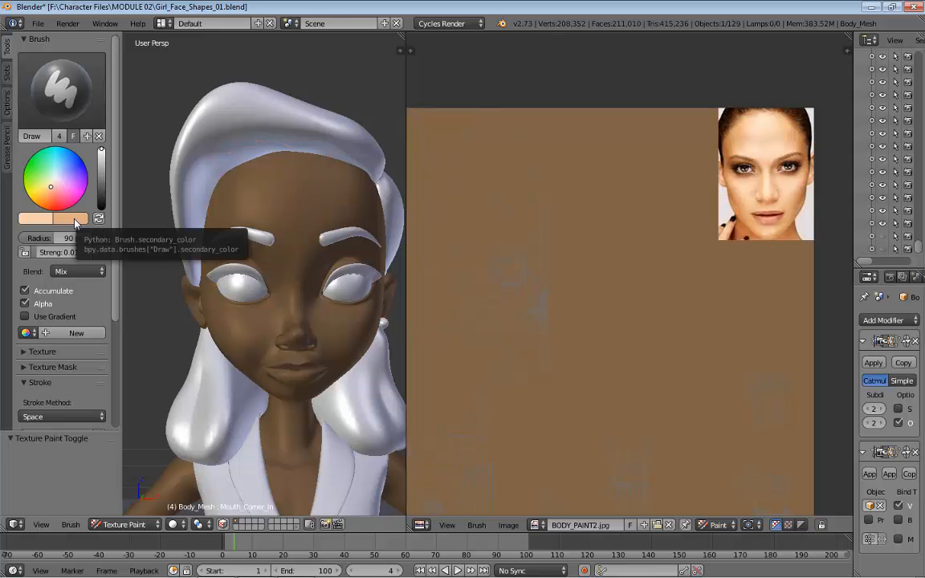
Step: Widen the 3D viewport and paint a faint highlight across the middle of the character's forehead
left_click_drag(405, 79, 532, 98)
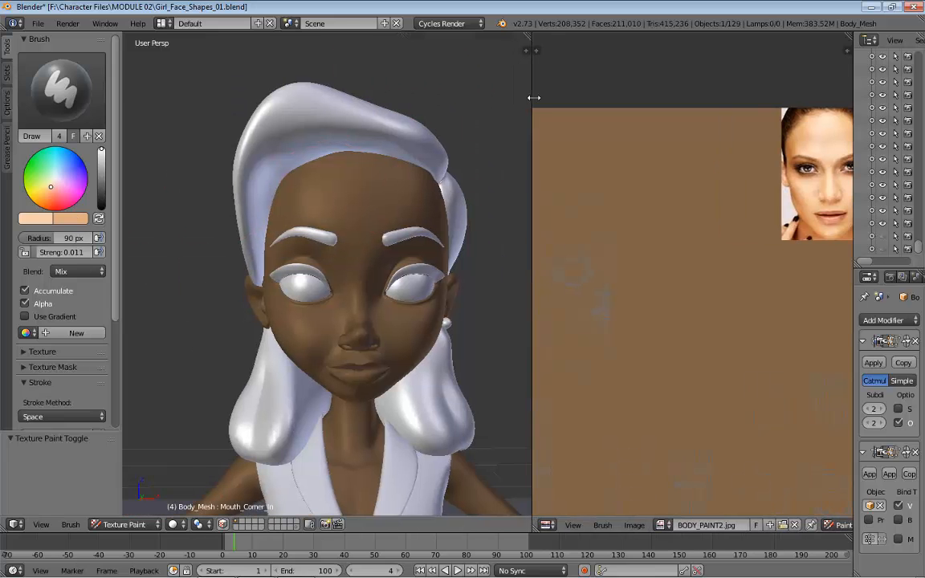
middle_click_drag(464, 215, 390, 192)
mouse_move(343, 180)
left_mouse_down()
mouse_move(306, 200)
mouse_move(349, 169)
mouse_move(313, 167)
mouse_move(271, 183)
mouse_move(368, 179)
mouse_move(298, 176)
left_mouse_up()
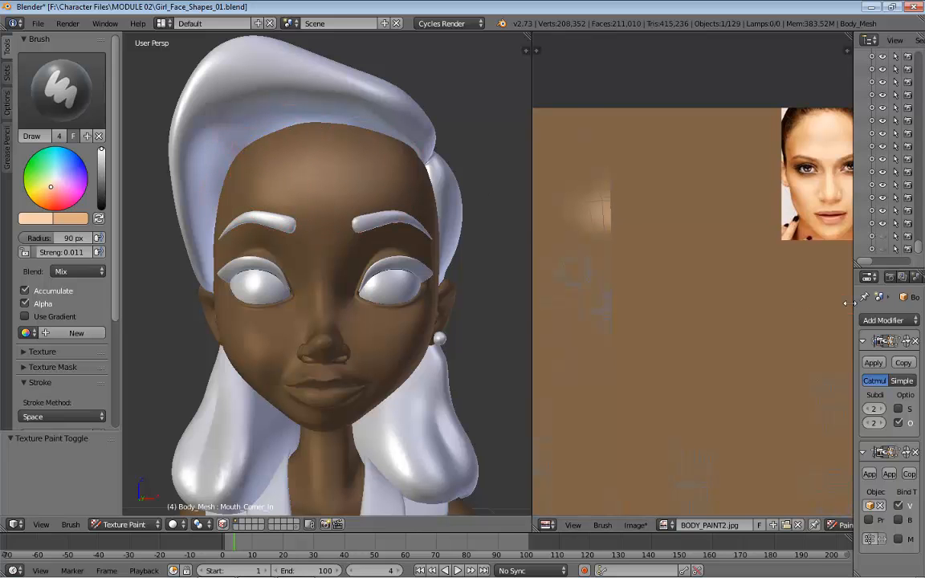
Step: Set the body mesh's Subdivision Surface view level to 1, widening the properties area for the change and narrowing it again
left_click_drag(855, 273, 712, 273)
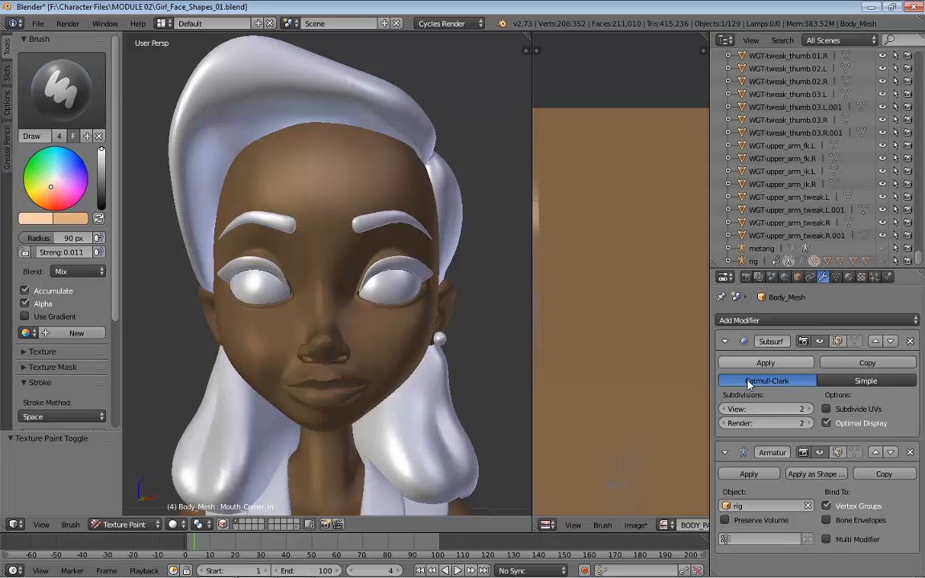
left_click(724, 410)
left_click(723, 409)
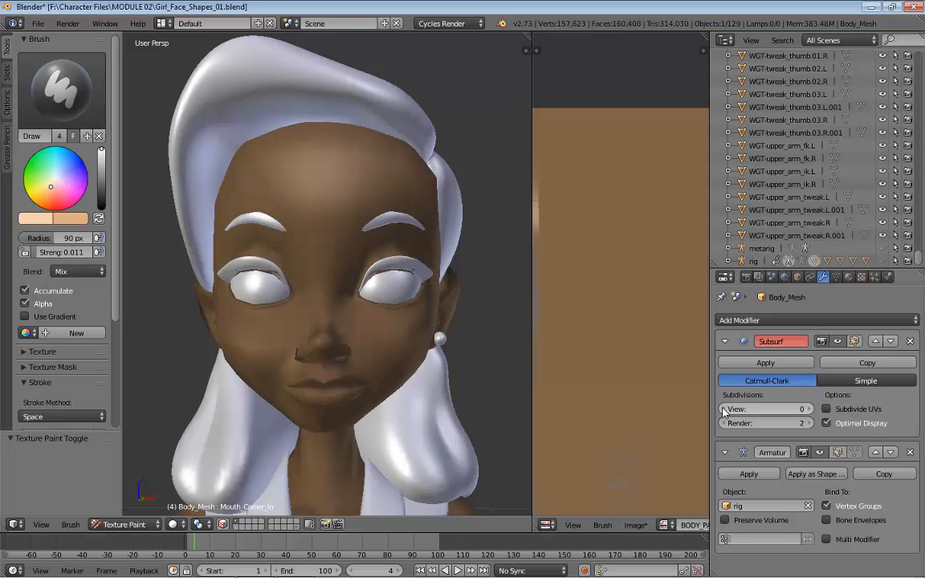
left_click(810, 411)
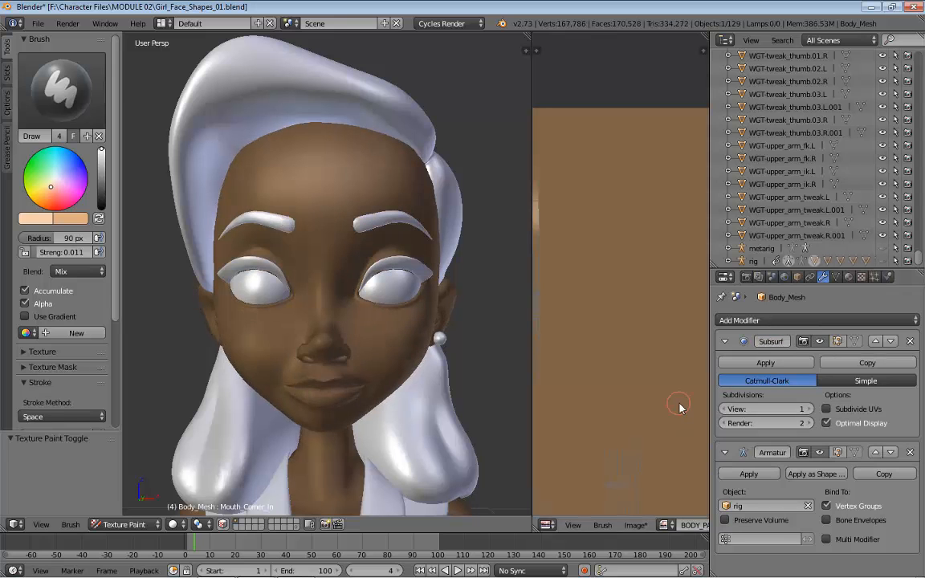
middle_click_drag(419, 128, 520, 120)
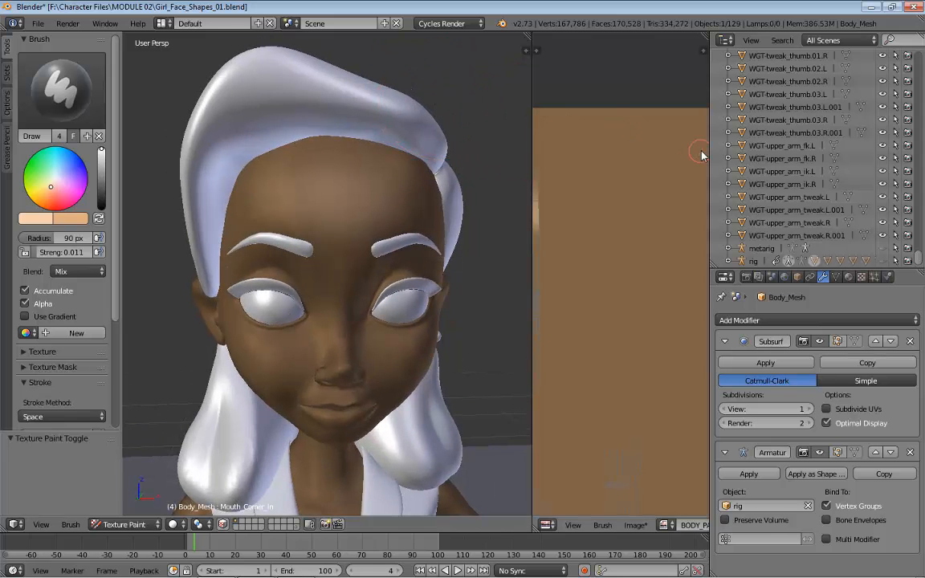
left_click_drag(710, 154, 811, 156)
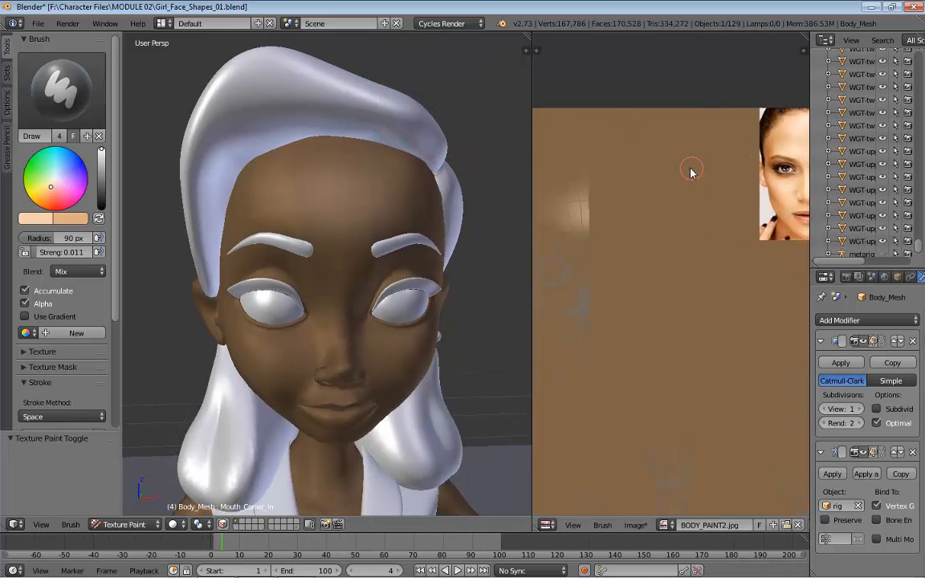
Step: Try a light brush stroke on the forehead above the character's right eyebrow and undo it
middle_click_drag(654, 170, 709, 151)
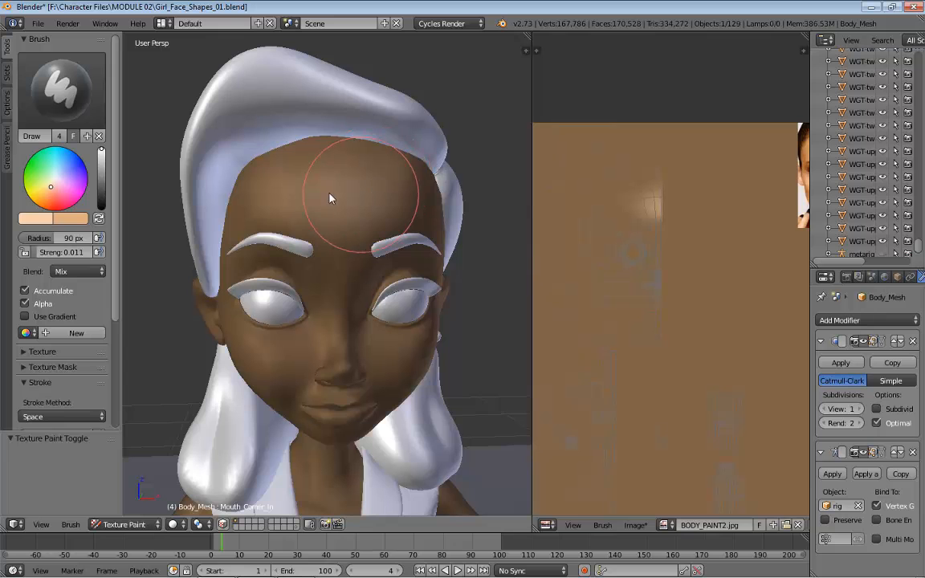
mouse_move(311, 208)
left_mouse_down()
mouse_move(384, 204)
mouse_move(291, 185)
left_mouse_up()
key("ctrl+z")
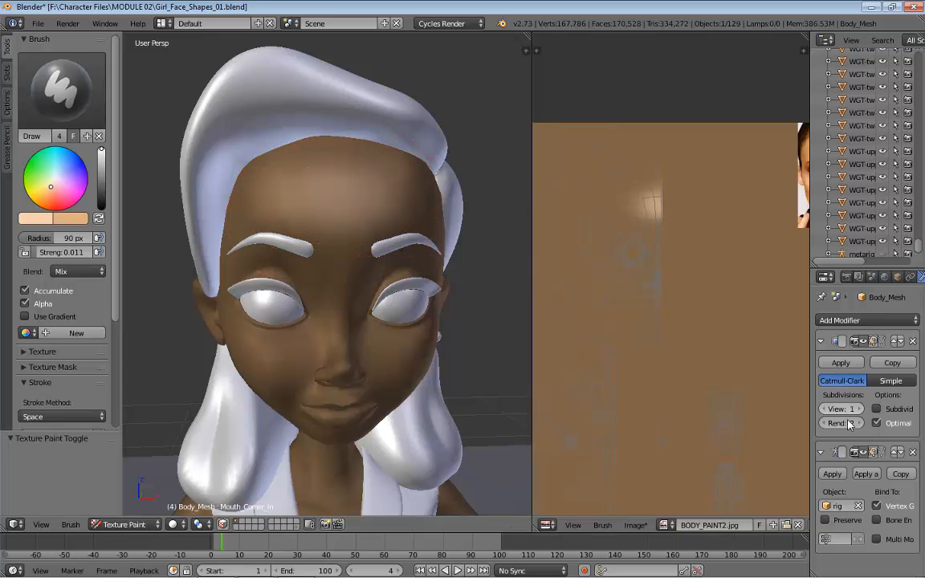
Step: Save the painted body texture image BODY_PAINT2.jpg
left_click(635, 525)
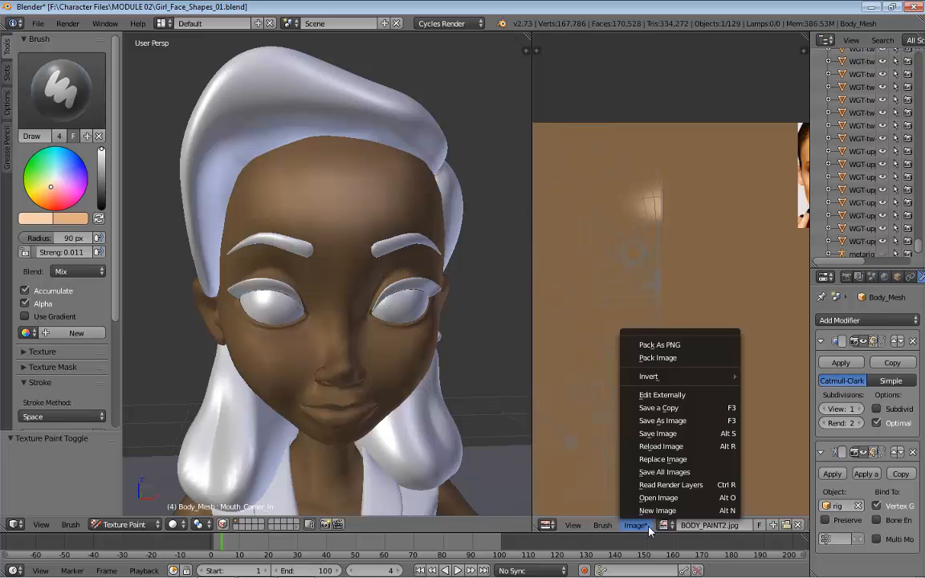
left_click(680, 436)
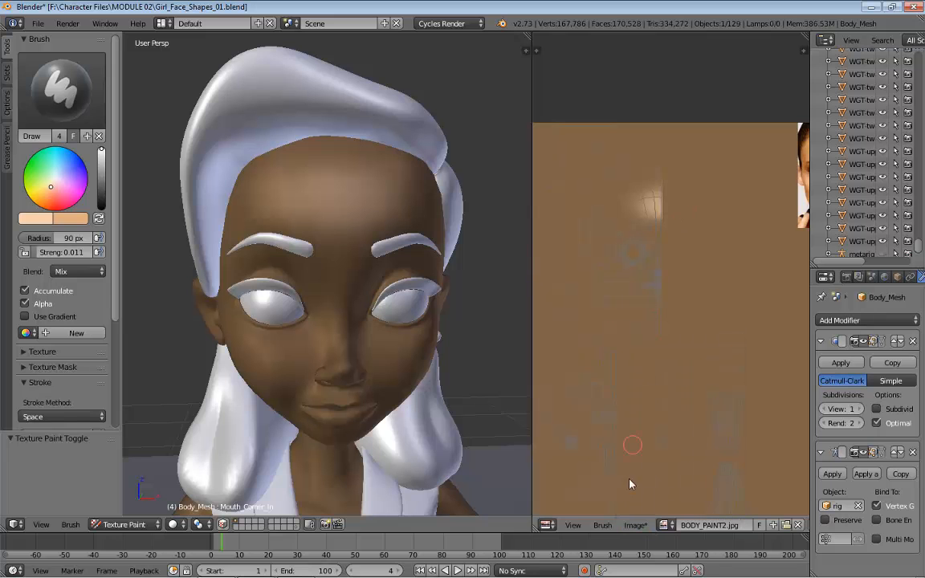
left_click(627, 526)
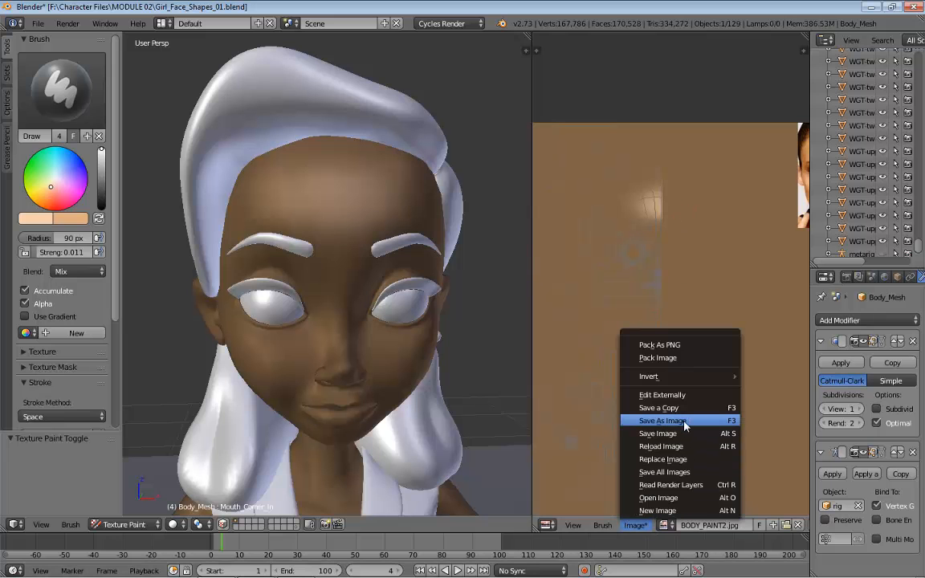
left_click(687, 434)
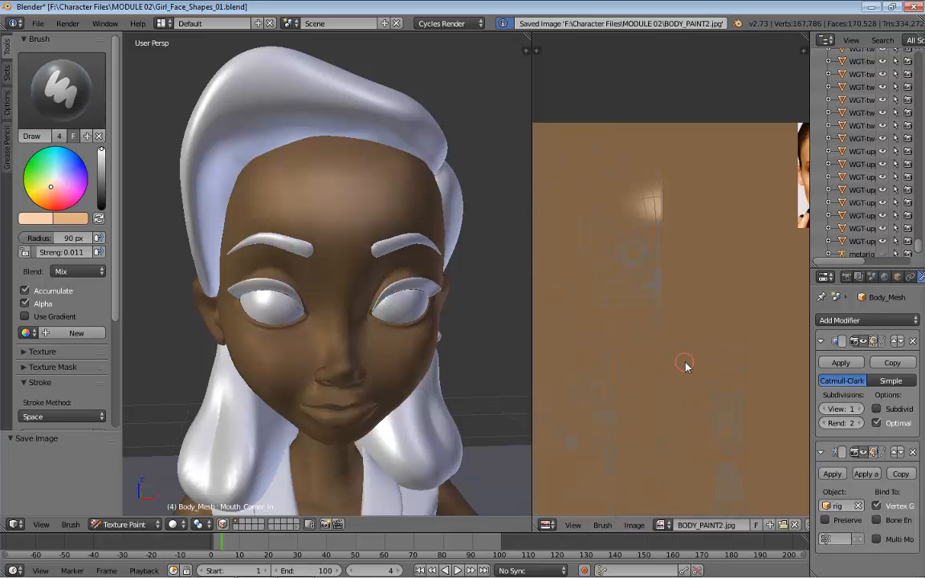
key("alt+Tab")
key("alt+Tab")
key("alt+Tab")
key("alt+Tab")
key("alt+Tab")
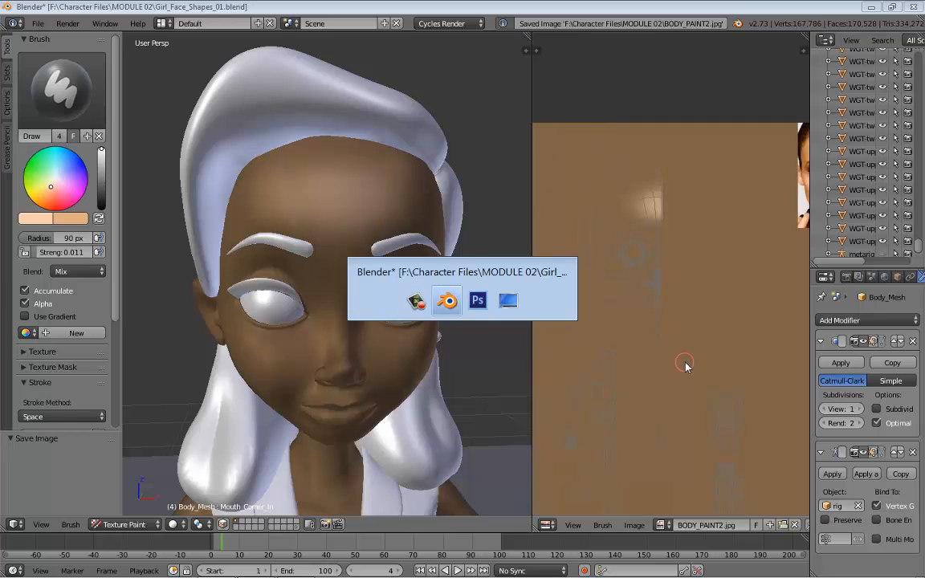
left_click(35, 8)
mouse_move(112, 96)
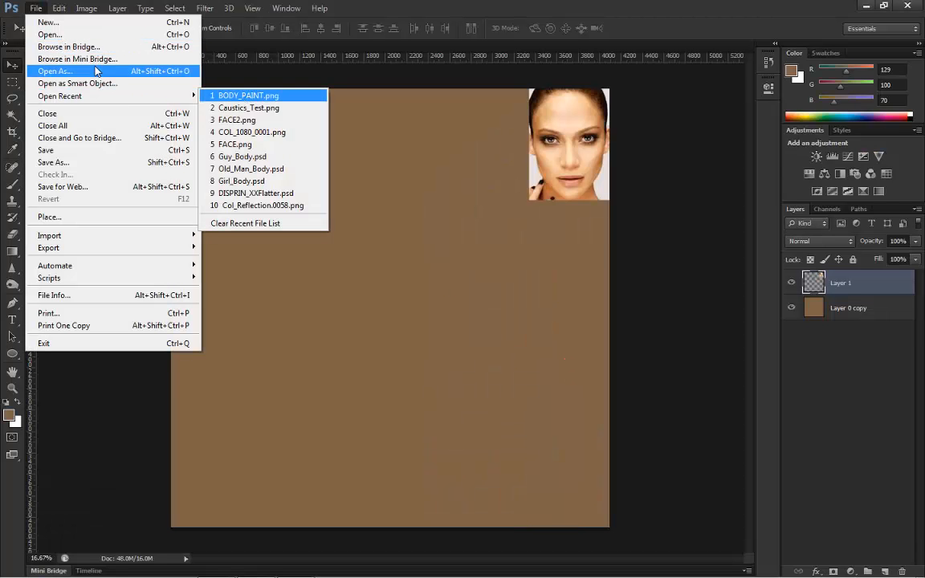
left_click(365, 88)
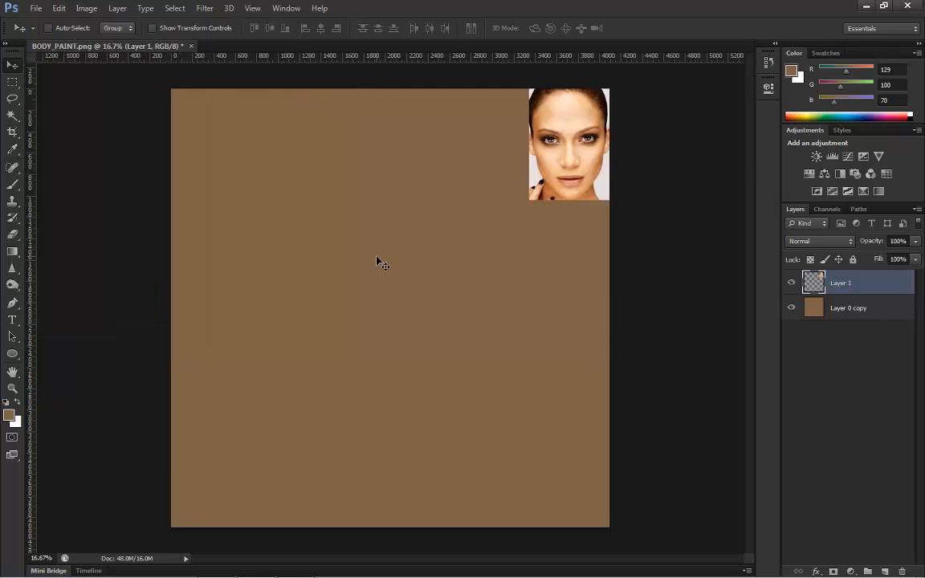
left_click(867, 7)
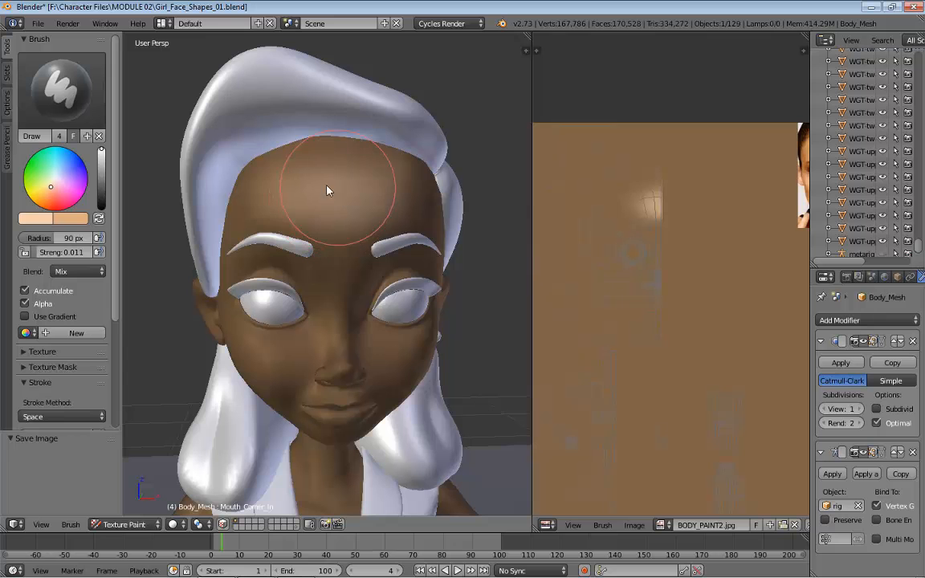
Step: Strengthen the highlight in the middle of the forehead and extend it down between the eyebrows to the nose bridge
mouse_move(340, 174)
left_mouse_down()
mouse_move(313, 176)
mouse_move(296, 196)
mouse_move(304, 201)
left_mouse_up()
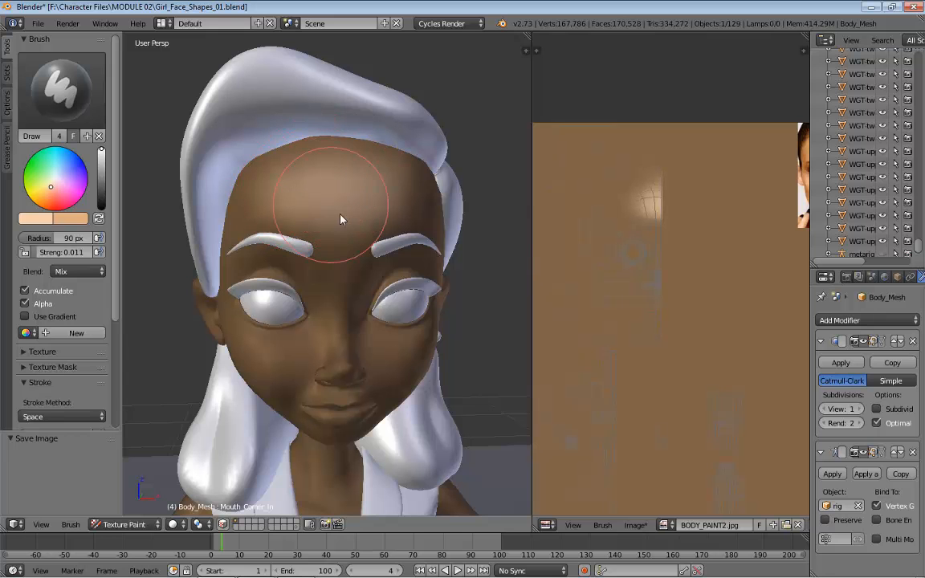
mouse_move(343, 250)
left_mouse_down()
mouse_move(337, 296)
mouse_move(351, 310)
left_mouse_up()
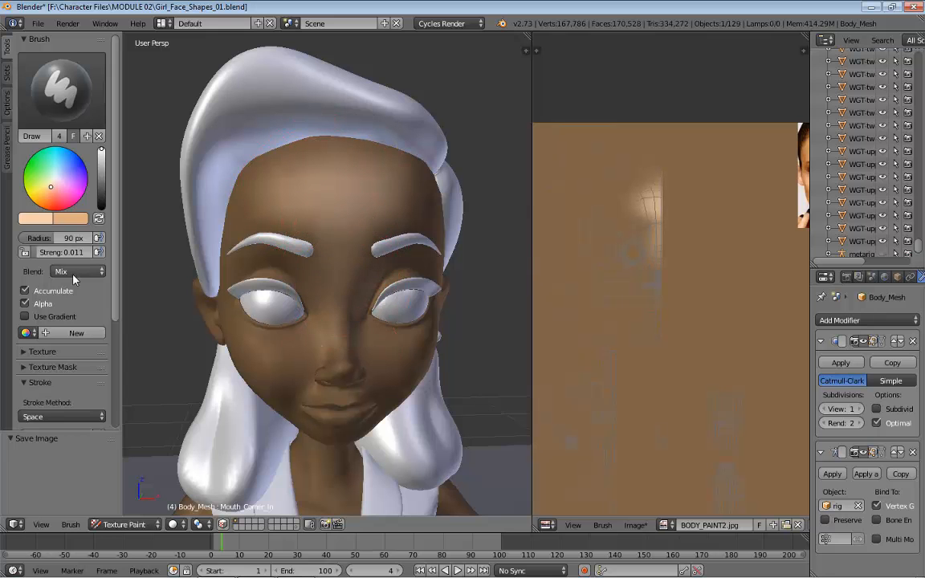
scroll(335, 295, "up", 2)
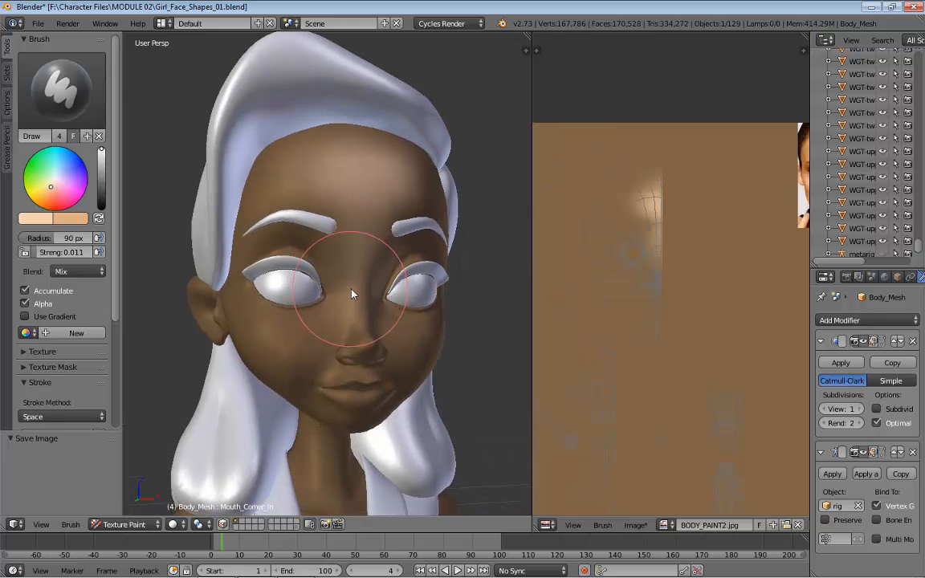
Step: Set the brush radius to 74 px and lighten the whole forehead above the character's right eyebrow up to the hairline
key("f")
left_click(317, 205)
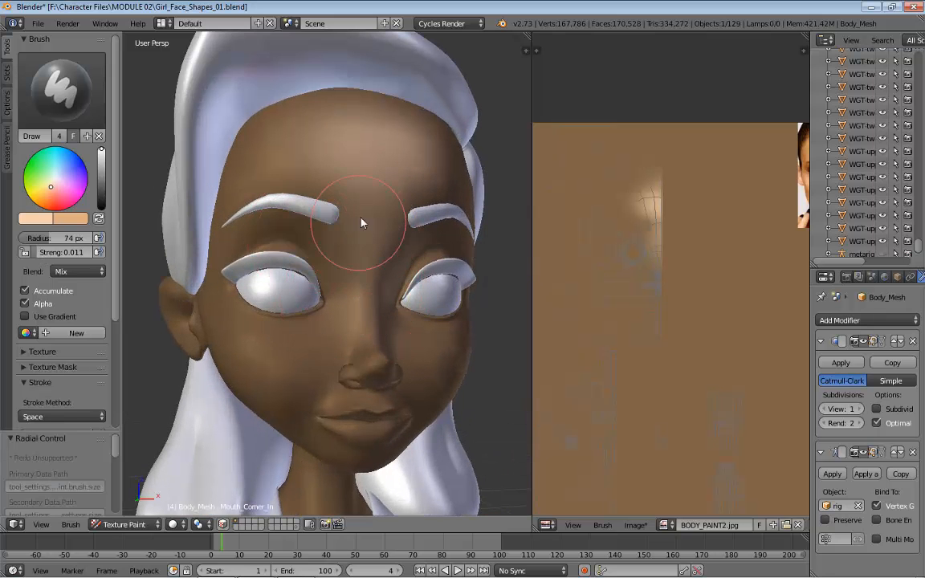
mouse_move(334, 193)
left_mouse_down()
mouse_move(302, 177)
mouse_move(282, 186)
mouse_move(333, 185)
mouse_move(291, 161)
mouse_move(292, 147)
left_mouse_up()
mouse_move(303, 110)
left_mouse_down()
mouse_move(248, 148)
mouse_move(430, 128)
mouse_move(330, 105)
mouse_move(261, 162)
mouse_move(256, 149)
mouse_move(299, 188)
mouse_move(250, 173)
mouse_move(226, 185)
mouse_move(259, 134)
mouse_move(234, 196)
mouse_move(289, 155)
mouse_move(303, 163)
mouse_move(361, 137)
left_mouse_up()
mouse_move(287, 171)
left_mouse_down()
mouse_move(271, 168)
mouse_move(319, 185)
mouse_move(379, 240)
mouse_move(364, 247)
mouse_move(310, 161)
mouse_move(241, 182)
mouse_move(333, 118)
mouse_move(404, 119)
mouse_move(272, 113)
mouse_move(411, 115)
mouse_move(250, 196)
mouse_move(239, 155)
mouse_move(262, 130)
mouse_move(221, 190)
mouse_move(239, 137)
left_mouse_up()
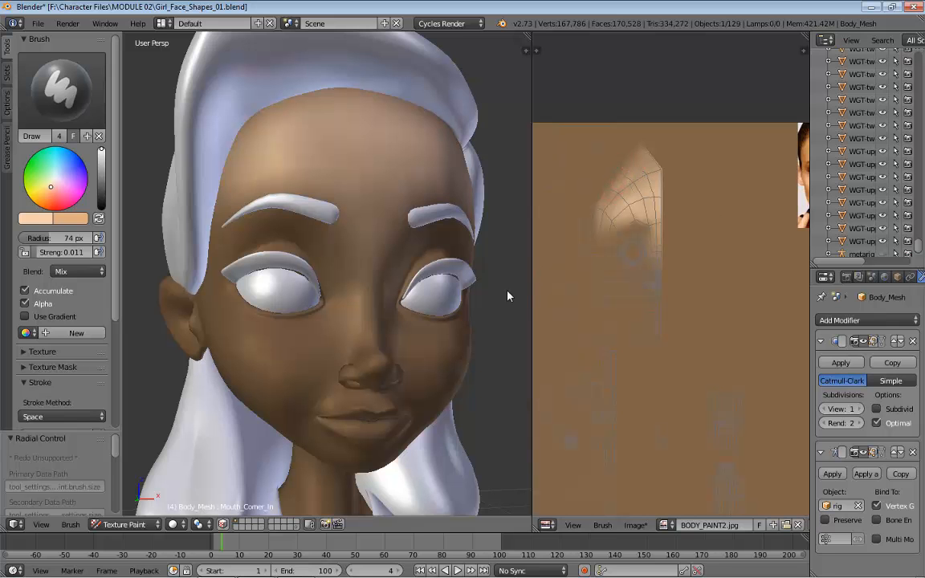
Step: Paint soft highlights along the nose bridge and across the cheek below the character's right eye
middle_click_drag(231, 141, 352, 344)
mouse_move(352, 344)
left_mouse_down()
mouse_move(336, 356)
mouse_move(304, 337)
mouse_move(338, 370)
mouse_move(351, 359)
mouse_move(345, 352)
mouse_move(343, 374)
mouse_move(358, 385)
mouse_move(293, 337)
mouse_move(336, 360)
left_mouse_up()
middle_click_drag(356, 360, 322, 358)
mouse_move(323, 358)
left_mouse_down()
mouse_move(370, 351)
mouse_move(277, 362)
mouse_move(321, 355)
mouse_move(271, 343)
mouse_move(372, 332)
mouse_move(244, 316)
mouse_move(351, 346)
mouse_move(246, 326)
mouse_move(326, 331)
left_mouse_up()
mouse_move(377, 372)
middle_mouse_down()
mouse_move(368, 351)
mouse_move(351, 372)
mouse_move(363, 301)
mouse_move(376, 330)
middle_mouse_up()
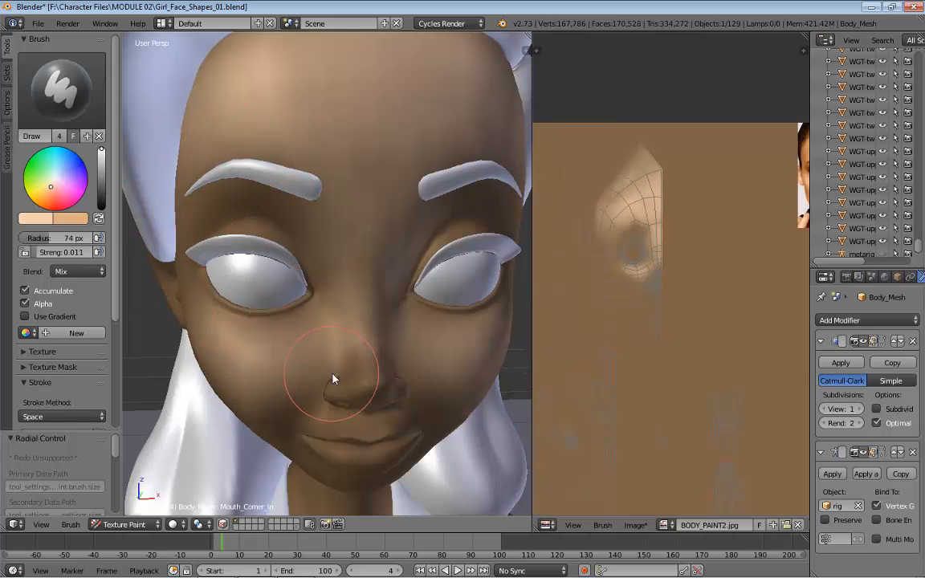
middle_click_drag(300, 373, 322, 351)
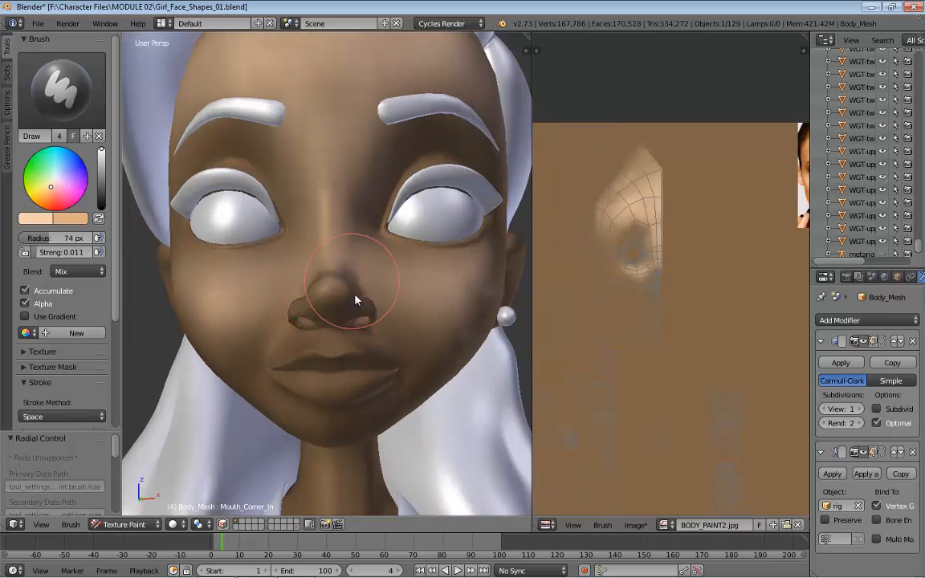
middle_click_drag(351, 278, 355, 396)
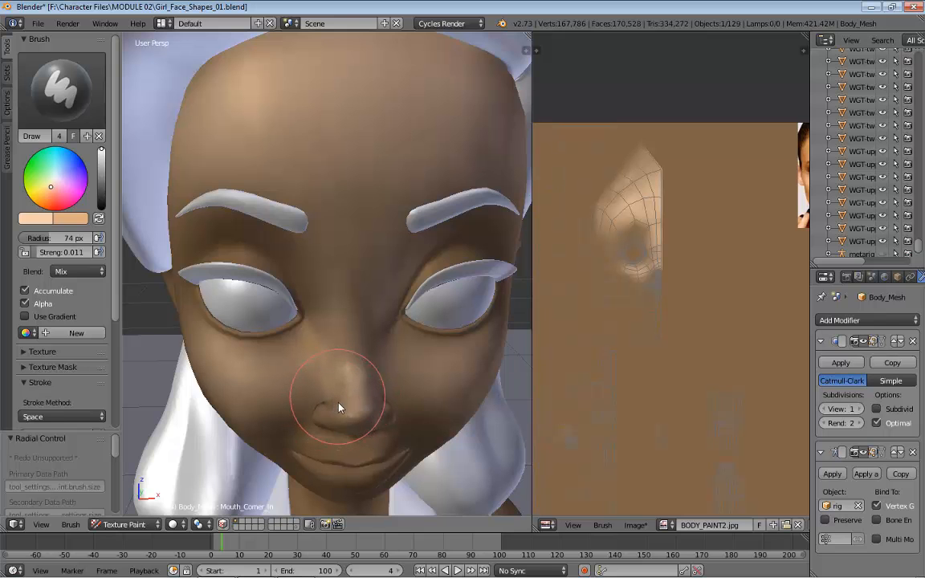
Step: Raise the brush strength to 0.069 and paint a highlight over the nose tip and the side of the right nostril
left_click_drag(63, 252, 67, 252)
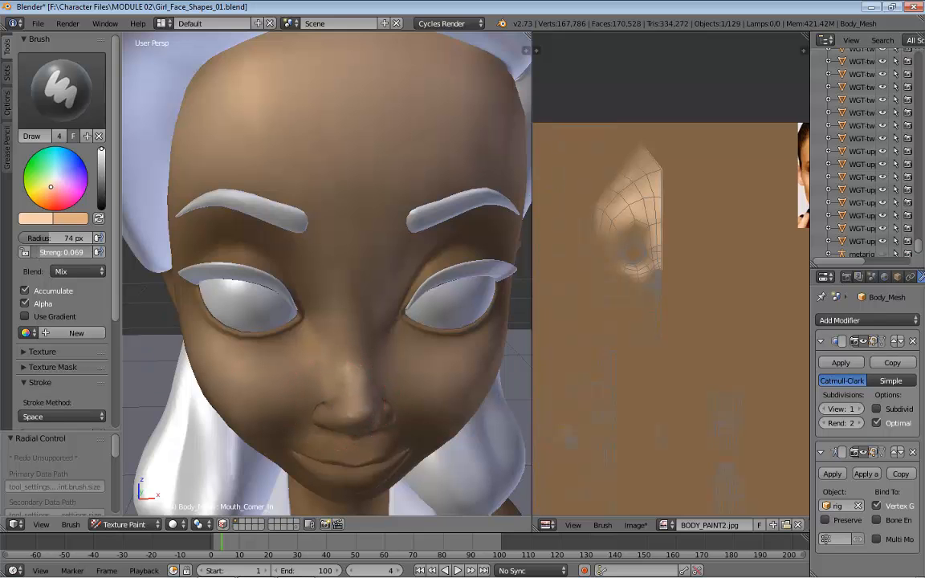
mouse_move(330, 415)
left_mouse_down()
mouse_move(349, 408)
mouse_move(321, 413)
left_mouse_up()
mouse_move(321, 416)
middle_mouse_down()
mouse_move(380, 407)
mouse_move(371, 363)
mouse_move(412, 351)
middle_mouse_up()
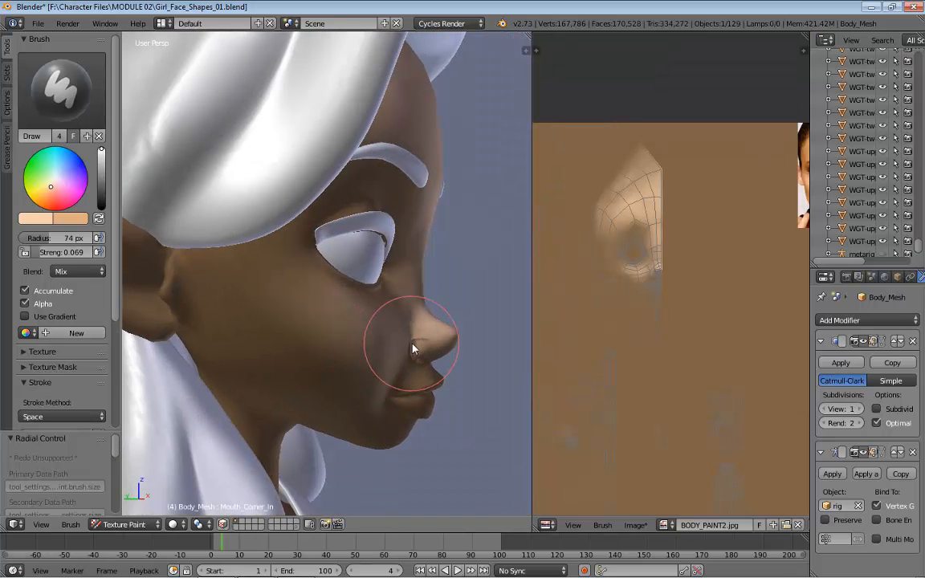
mouse_move(413, 353)
left_mouse_down()
mouse_move(413, 365)
mouse_move(387, 344)
left_mouse_up()
middle_click_drag(343, 364, 252, 364)
Step: Lighten the character's right cheek, the brow area and the temple beside the outer corner of the eye
mouse_move(252, 359)
left_mouse_down()
mouse_move(208, 354)
mouse_move(275, 338)
mouse_move(296, 310)
mouse_move(320, 206)
mouse_move(275, 130)
mouse_move(326, 170)
mouse_move(225, 173)
mouse_move(275, 180)
mouse_move(155, 223)
mouse_move(276, 188)
mouse_move(297, 282)
mouse_move(309, 202)
left_mouse_up()
middle_click_drag(309, 202, 360, 205)
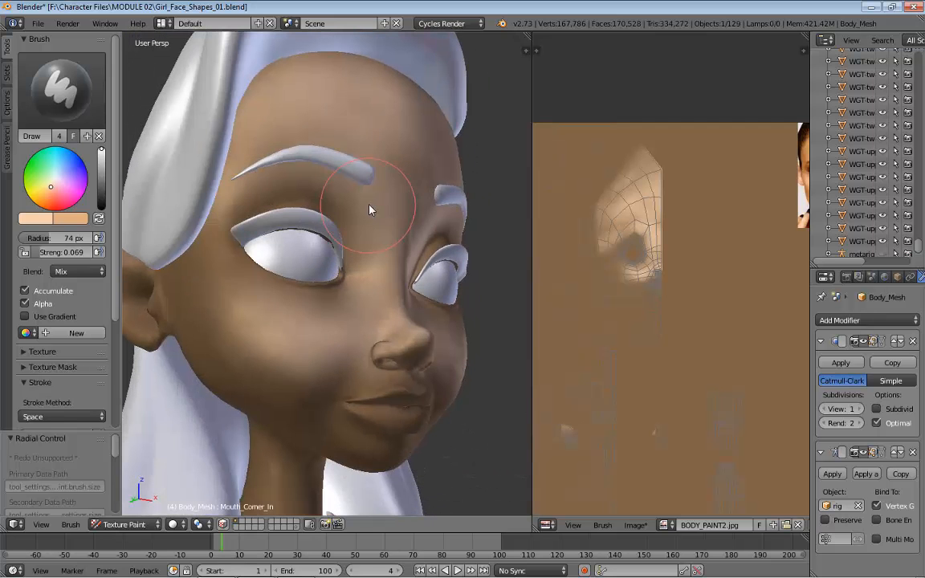
mouse_move(223, 196)
left_mouse_down()
mouse_move(213, 221)
mouse_move(233, 309)
mouse_move(197, 290)
left_mouse_up()
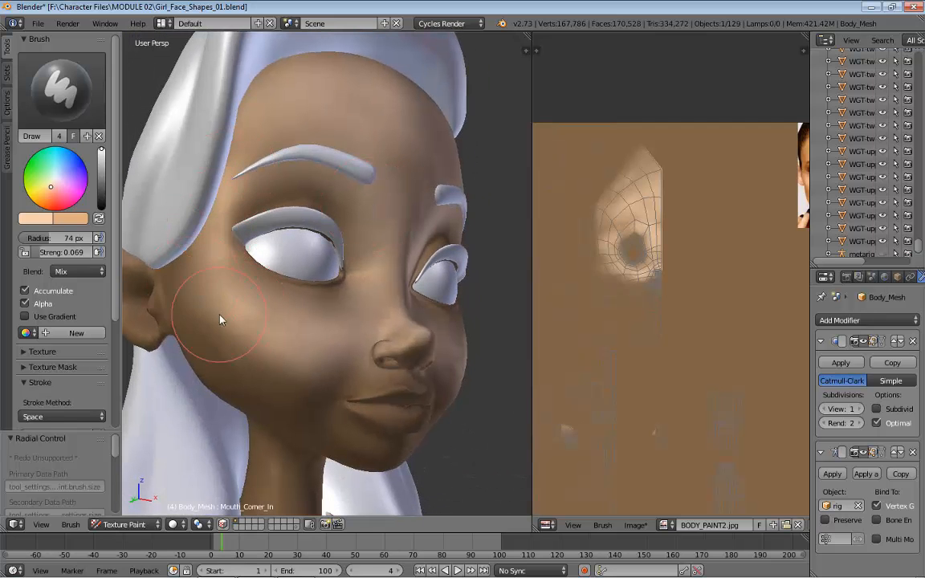
Step: Enlarge the brush radius to 117 px and brighten the right cheek down toward the jaw
middle_click_drag(197, 289, 252, 312)
key("f")
left_click(292, 357)
mouse_move(292, 356)
left_mouse_down()
mouse_move(229, 272)
mouse_move(312, 391)
mouse_move(213, 283)
mouse_move(355, 421)
left_mouse_up()
Step: Reduce the brush radius to 68 px and paint a highlight over the chin and the right side of the jaw
mouse_move(355, 421)
middle_mouse_down()
mouse_move(248, 388)
mouse_move(235, 306)
middle_mouse_up()
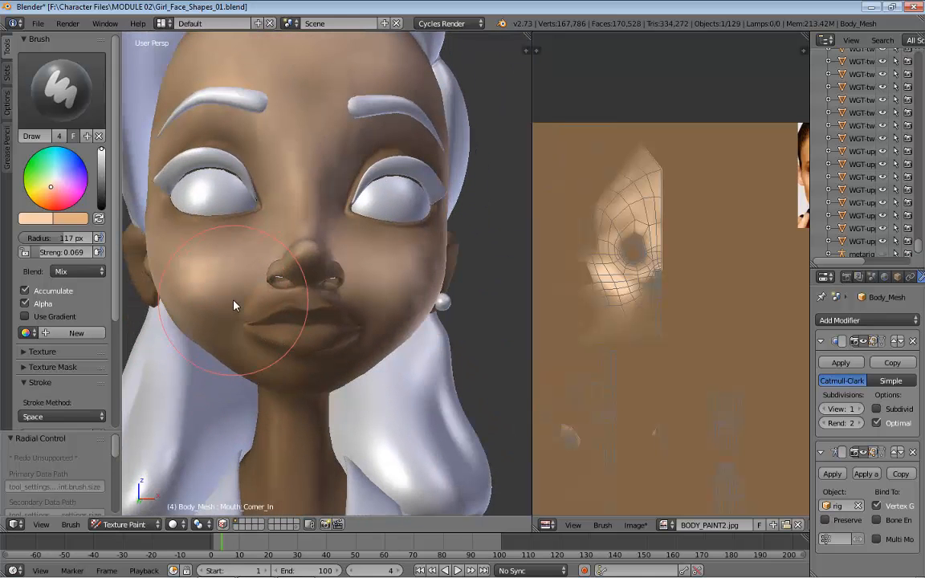
key("f")
left_click(279, 341)
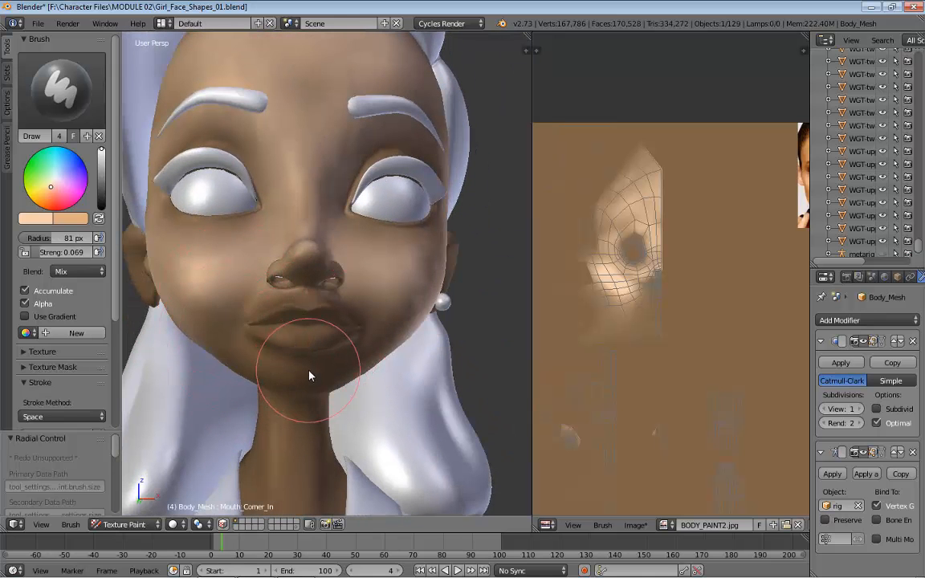
key("f")
left_click(305, 375)
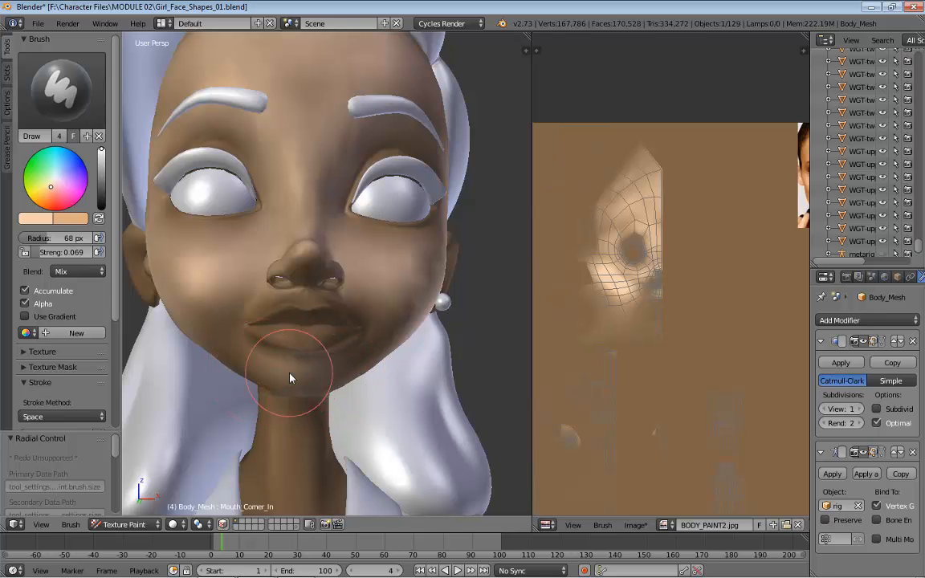
mouse_move(215, 322)
left_mouse_down()
mouse_move(212, 342)
mouse_move(200, 333)
left_mouse_up()
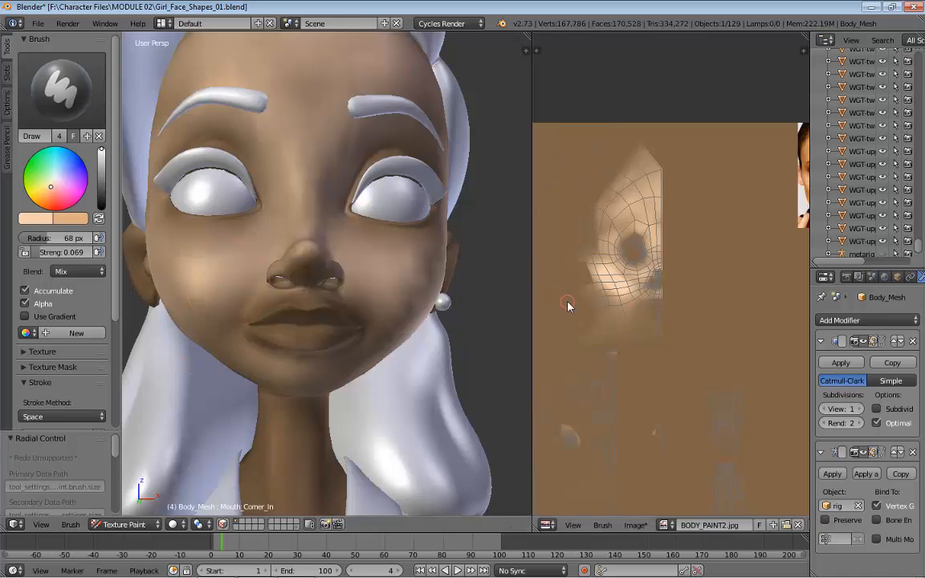
Step: Paint a highlight above the right mouth corner with a 42 px brush, undoing the first stroke and repainting it
scroll(215, 306, "up", 2)
scroll(243, 260, "up", 2)
scroll(293, 313, "up", 1)
key("f")
left_click(334, 330)
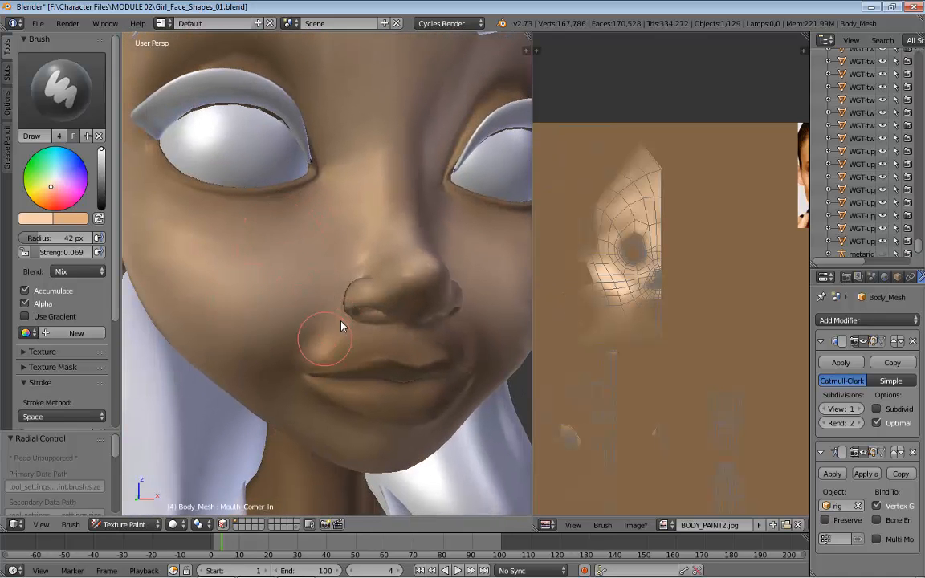
key("ctrl+z")
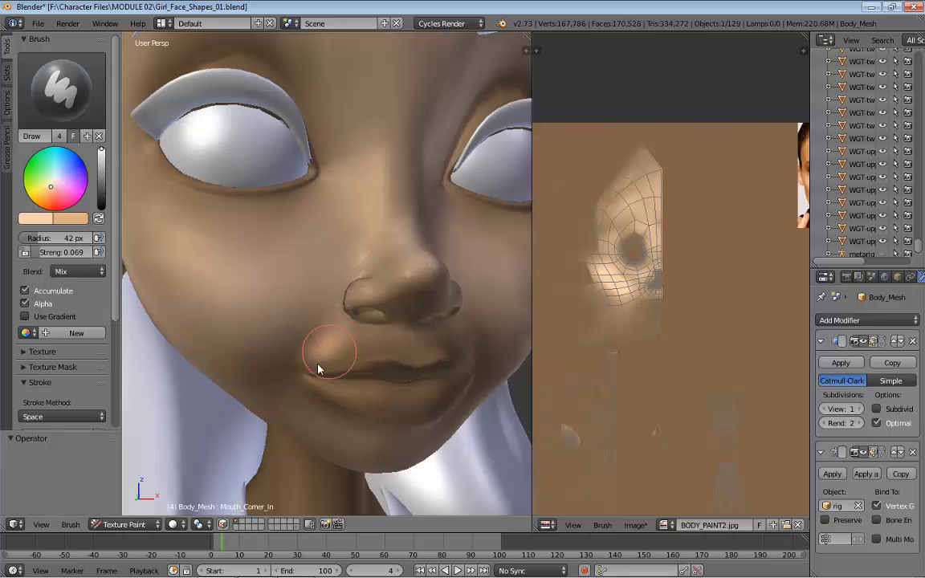
left_click_drag(323, 346, 335, 351)
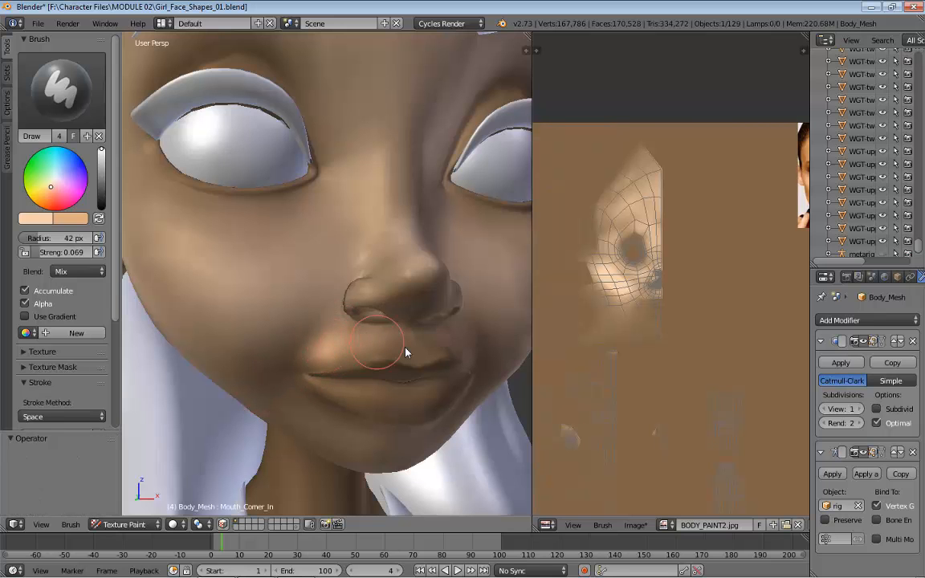
Step: Brighten the skin around the eye, forehead and cheek directly on the body texture image using an enlarged brush
mouse_move(363, 286)
middle_mouse_down()
mouse_move(381, 279)
mouse_move(321, 263)
middle_mouse_up()
scroll(671, 246, "up", 4)
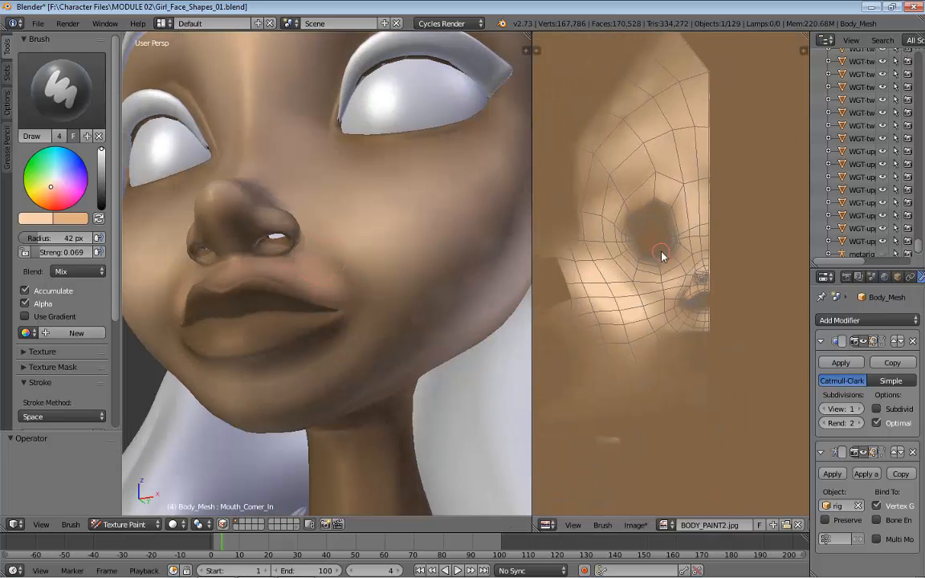
key("f")
left_click(640, 294)
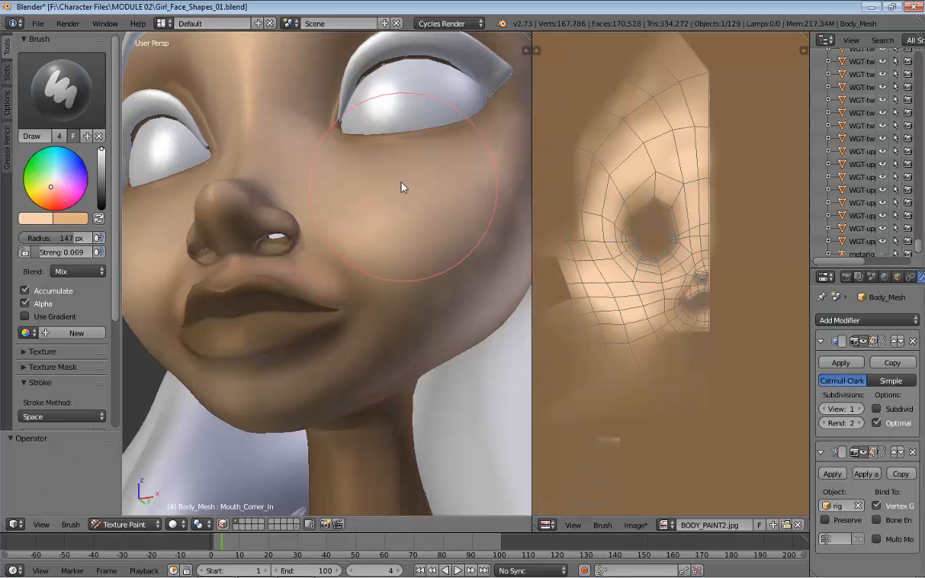
Step: Set the brush radius to 59 px and lighten the skin around the mouth and chin directly on the texture image
scroll(331, 239, "down", 5)
scroll(330, 240, "up", 6)
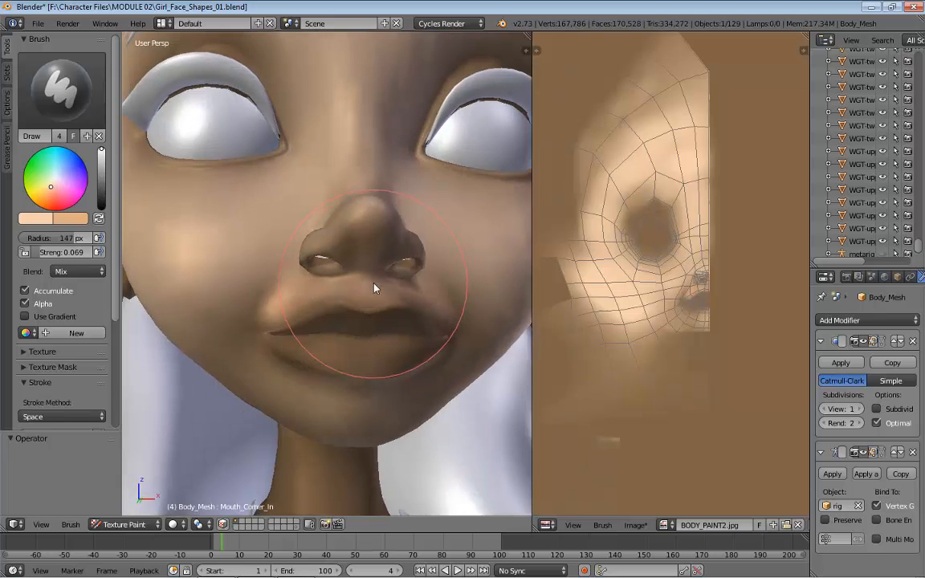
scroll(723, 336, "up", 5)
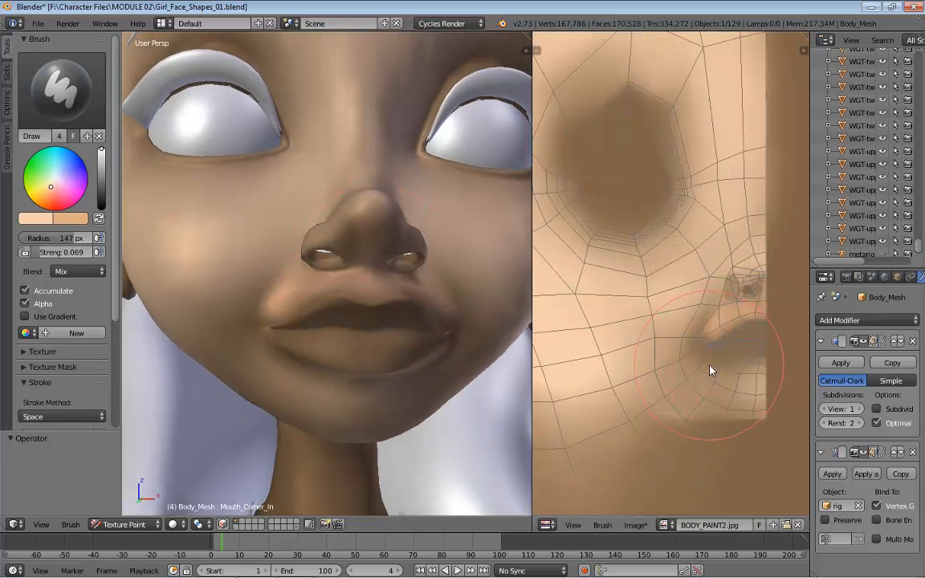
key("f")
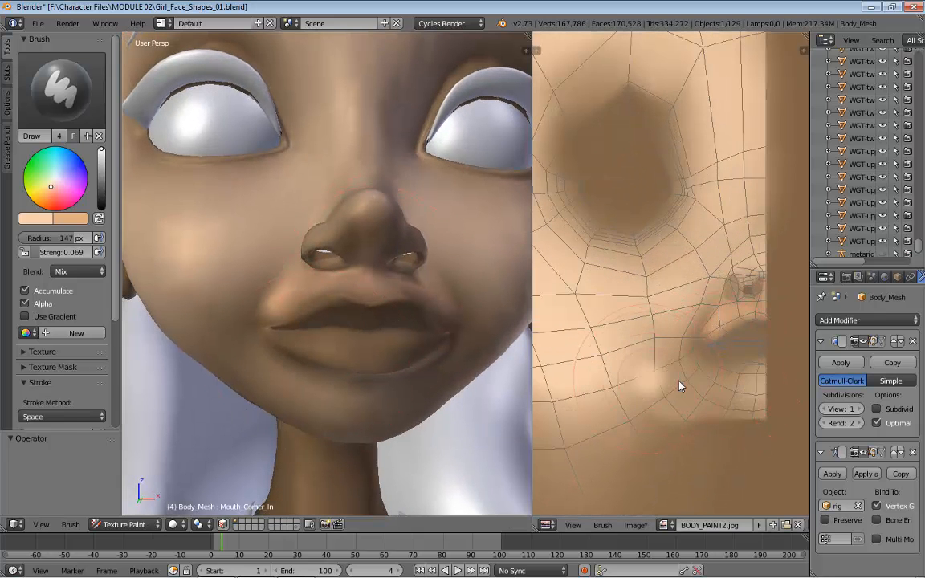
left_click(654, 386)
mouse_move(721, 373)
left_mouse_down()
mouse_move(752, 390)
mouse_move(704, 376)
mouse_move(763, 395)
left_mouse_up()
mouse_move(710, 370)
left_mouse_down()
mouse_move(705, 337)
mouse_move(746, 409)
mouse_move(668, 363)
left_mouse_up()
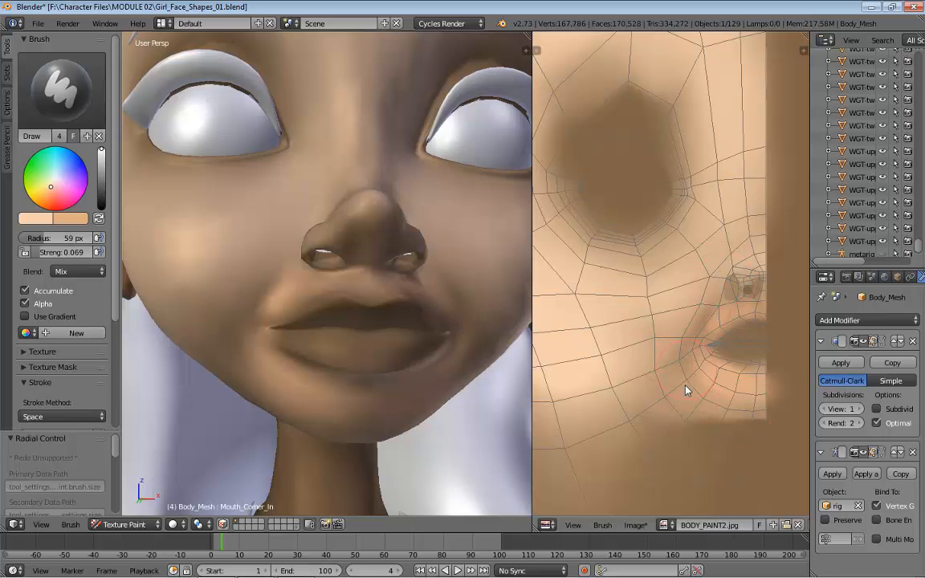
Step: Paint highlights on the character's right ear down to the earlobe
scroll(338, 317, "down", 4)
scroll(712, 173, "down", 1)
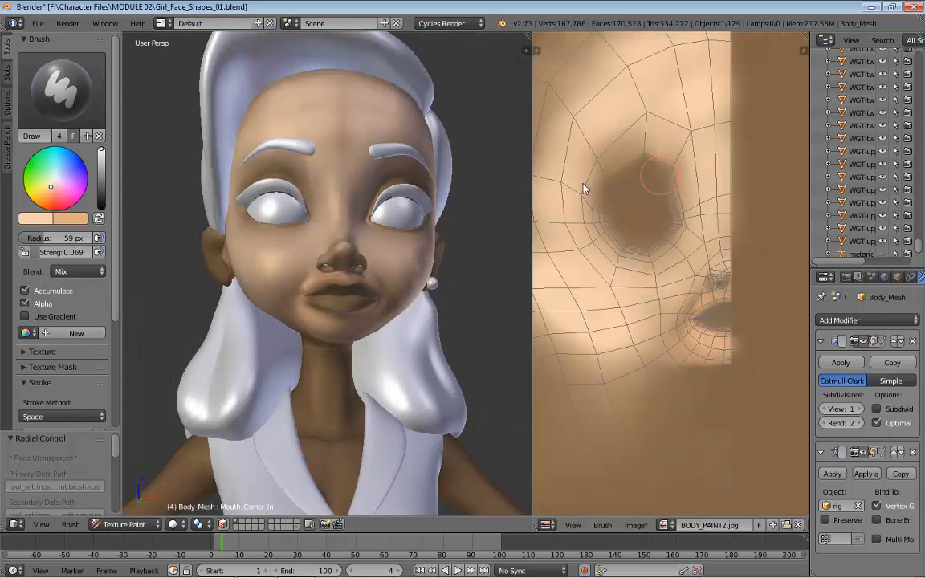
middle_click_drag(310, 239, 177, 208)
mouse_move(190, 217)
left_mouse_down()
mouse_move(146, 196)
mouse_move(205, 258)
left_mouse_up()
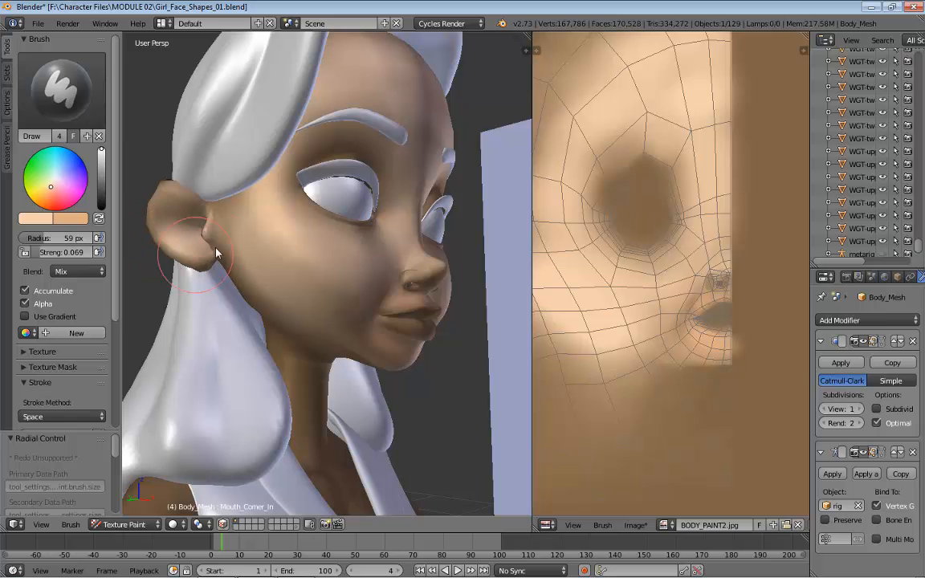
Step: Lighten the skin along the right jaw and beneath the chin, turning off the brush's Accumulate option during the painting
mouse_move(334, 362)
left_mouse_down()
mouse_move(284, 318)
mouse_move(341, 377)
left_mouse_up()
mouse_move(364, 407)
middle_mouse_down()
mouse_move(333, 365)
mouse_move(336, 310)
middle_mouse_up()
mouse_move(316, 261)
left_mouse_down()
mouse_move(328, 283)
mouse_move(312, 261)
left_mouse_up()
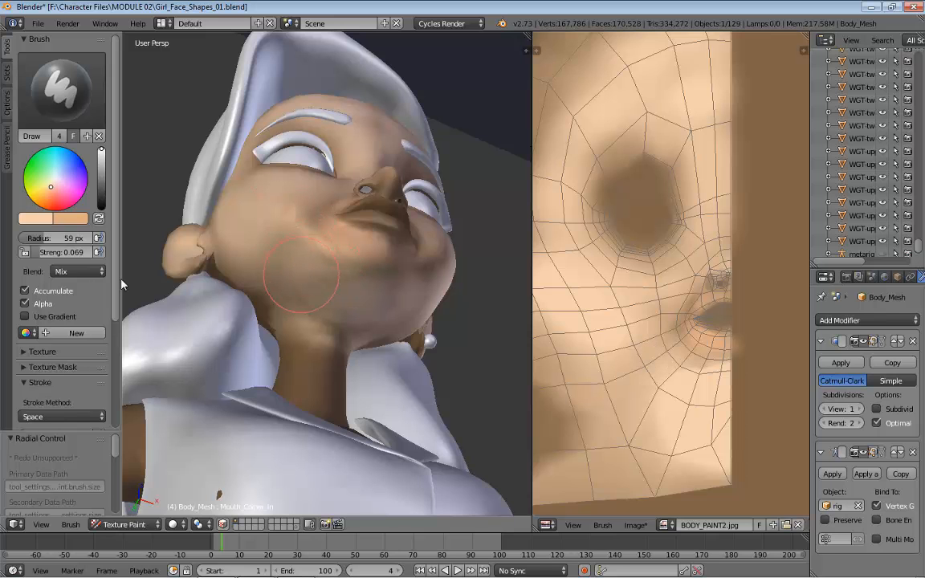
left_click(34, 292)
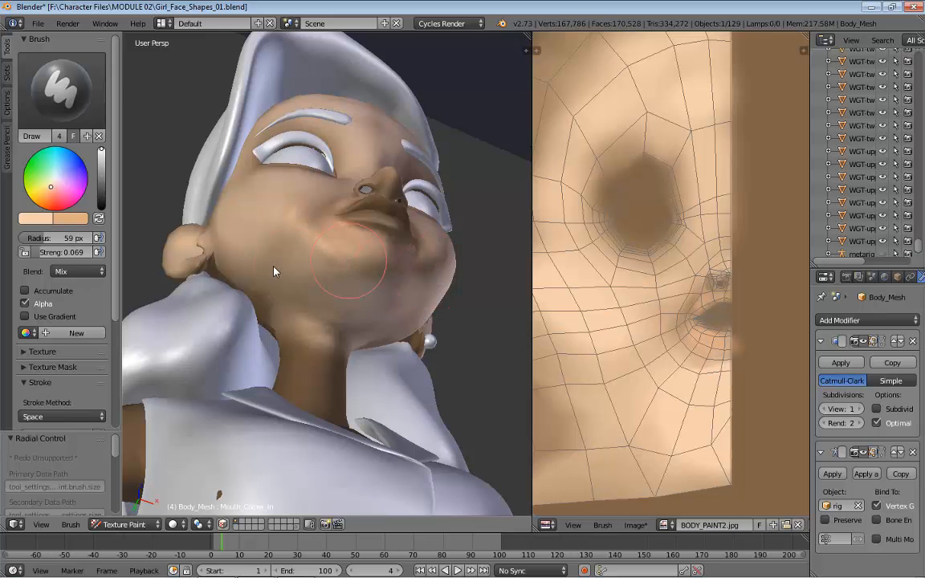
middle_click_drag(305, 354, 341, 363)
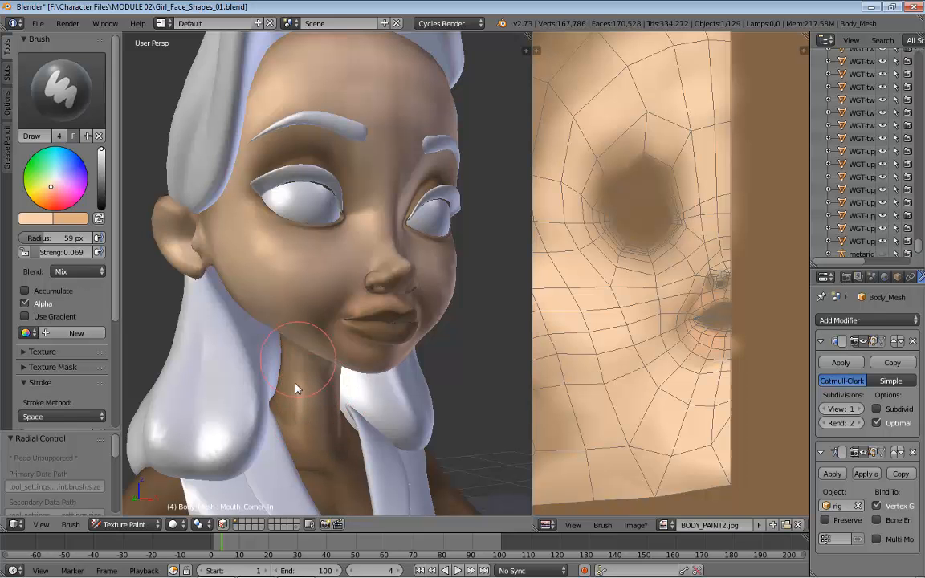
middle_click_drag(303, 378, 450, 340)
scroll(438, 277, "down", 4)
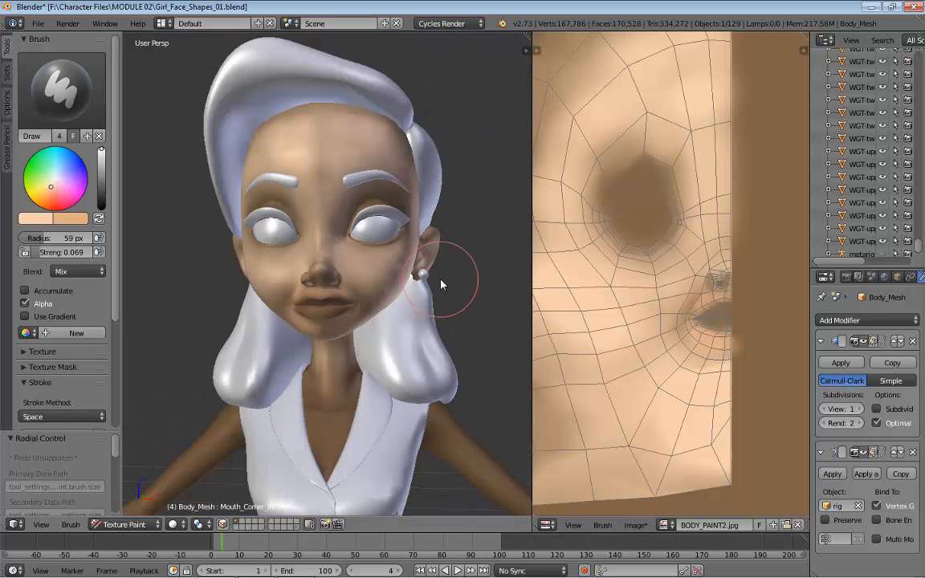
Step: Sample the reference photo's lip colour as the secondary brush colour, set it to RGB 0.440, 0.151, 0.134, and darken the primary colour slightly
scroll(683, 241, "up", 6)
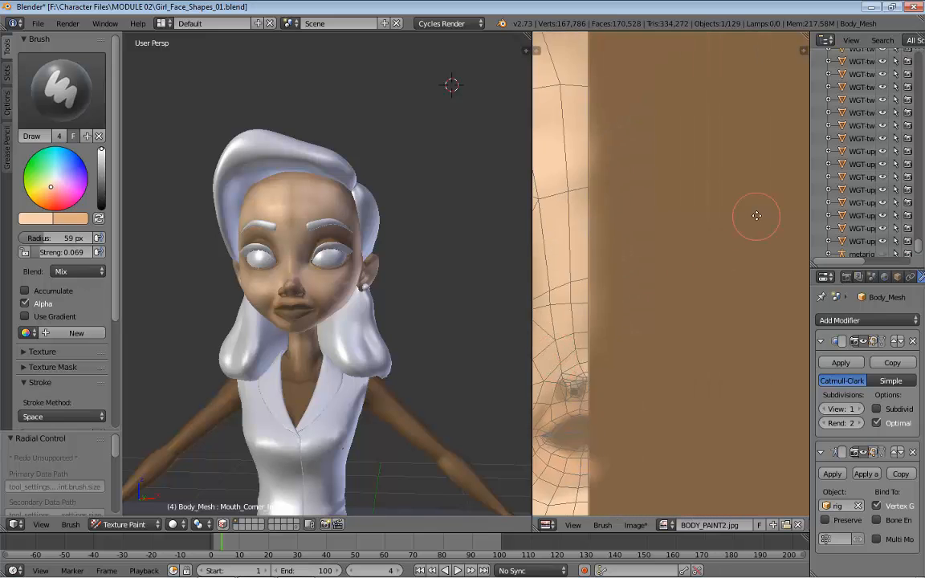
middle_click_drag(661, 324, 633, 355)
middle_click_drag(705, 303, 583, 534)
middle_click_drag(704, 323, 581, 211)
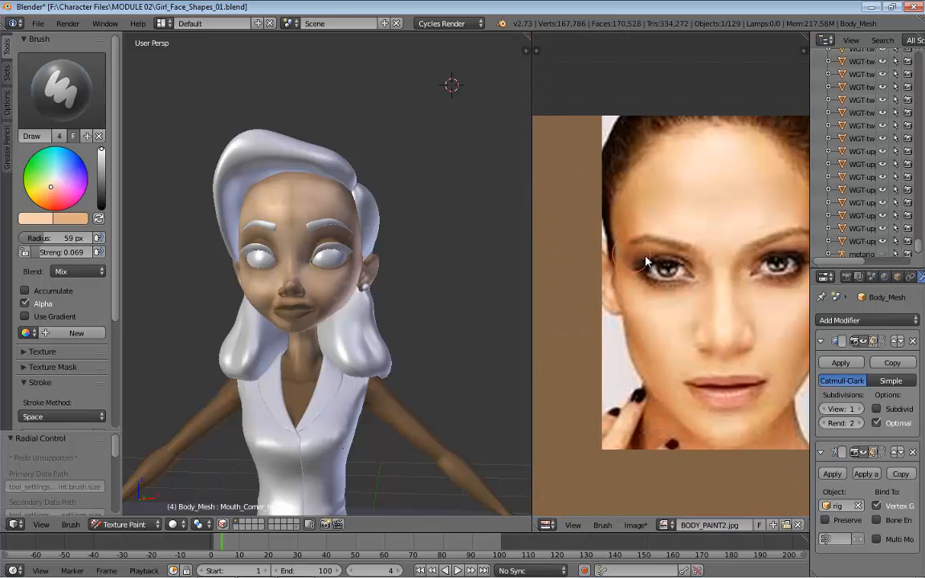
scroll(580, 229, "up", 3)
left_click(78, 221)
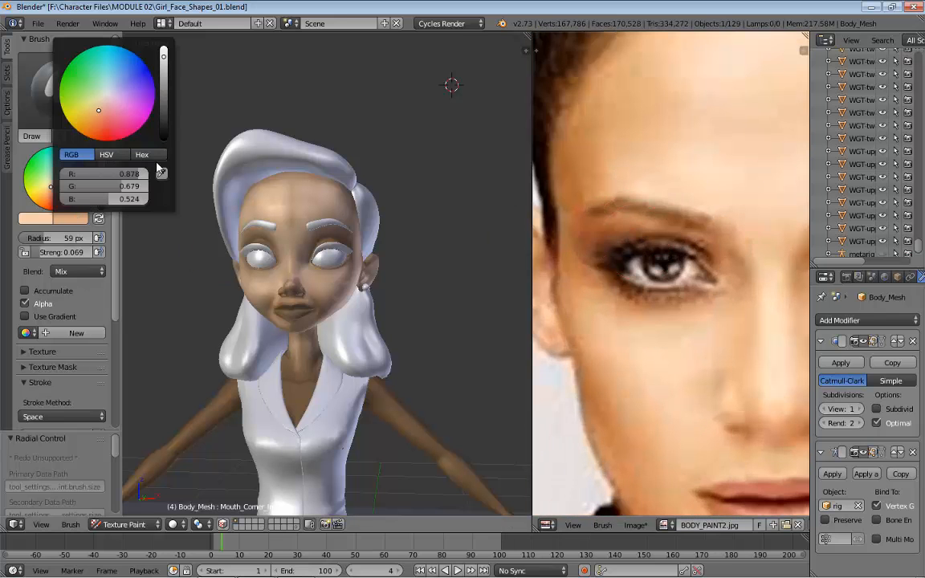
left_click(146, 157)
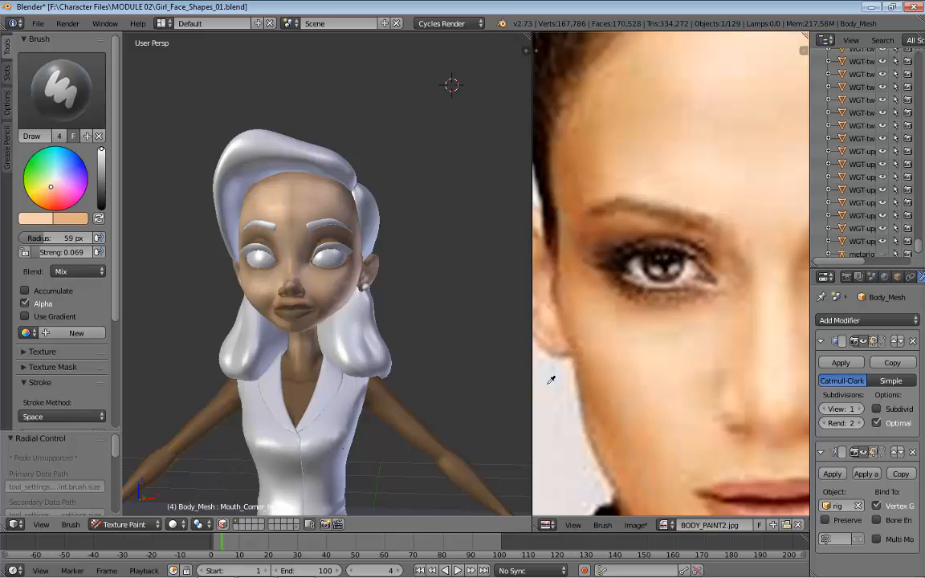
left_click(756, 501)
left_click_drag(102, 153, 102, 156)
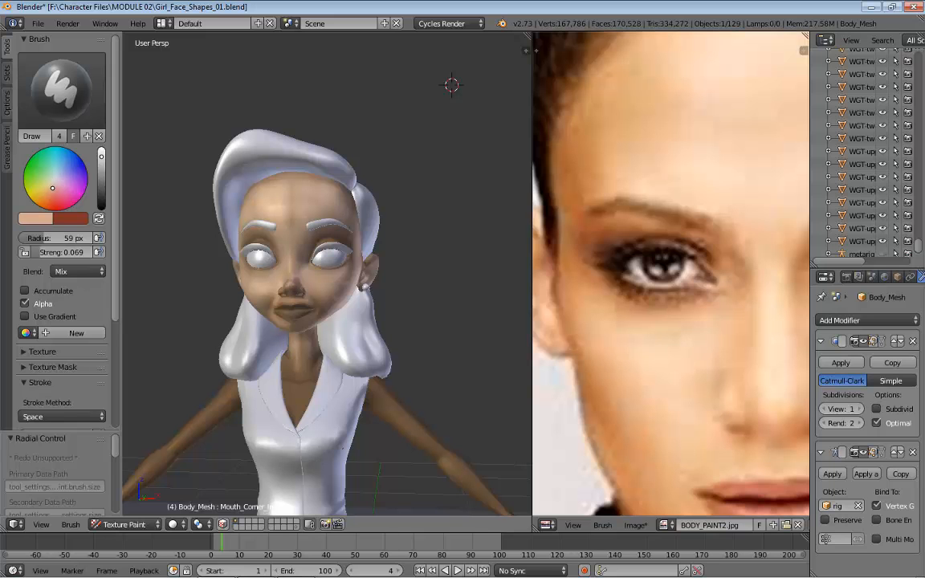
left_click(77, 222)
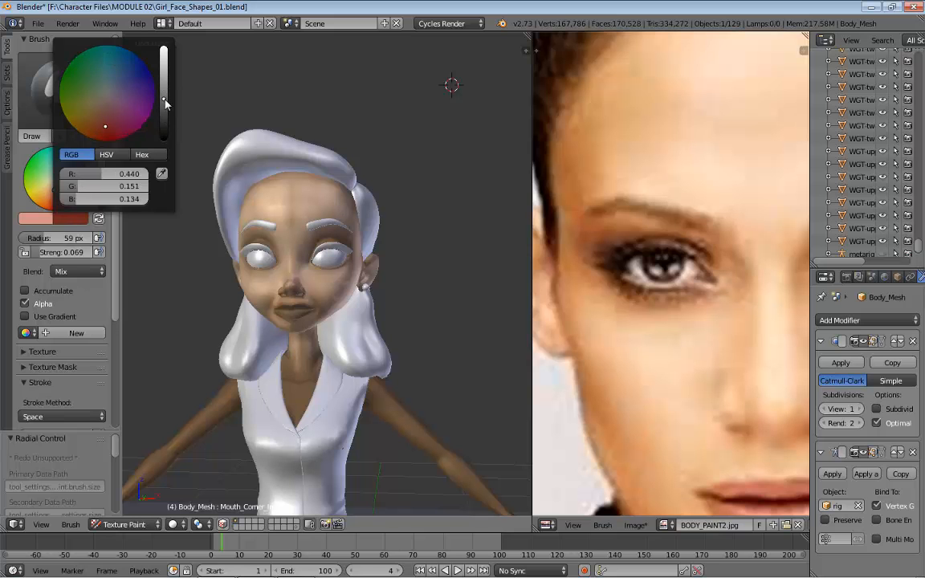
Step: Set the brush radius to 31 px and strength to 0.115, and tint the middle of the lower lip dark red
scroll(156, 346, "up", 4)
middle_click_drag(252, 321, 349, 389)
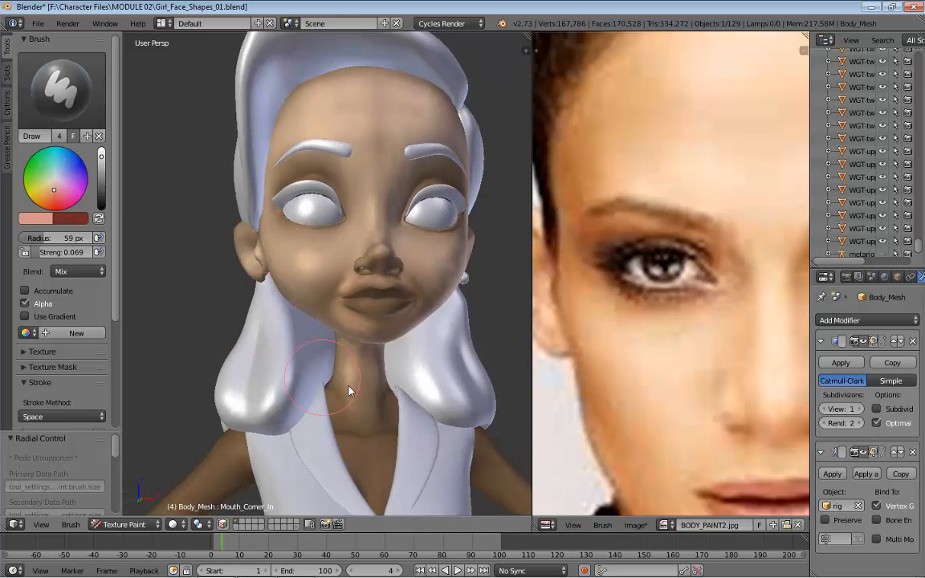
scroll(434, 387, "up", 6)
middle_click_drag(438, 387, 369, 342, "shift")
middle_click_drag(401, 369, 324, 351)
key("f")
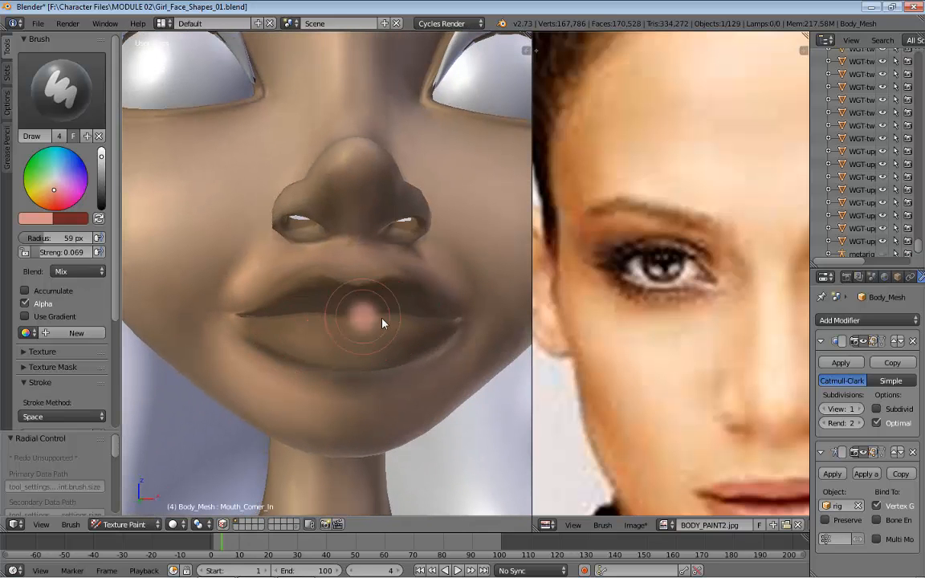
left_click(326, 344)
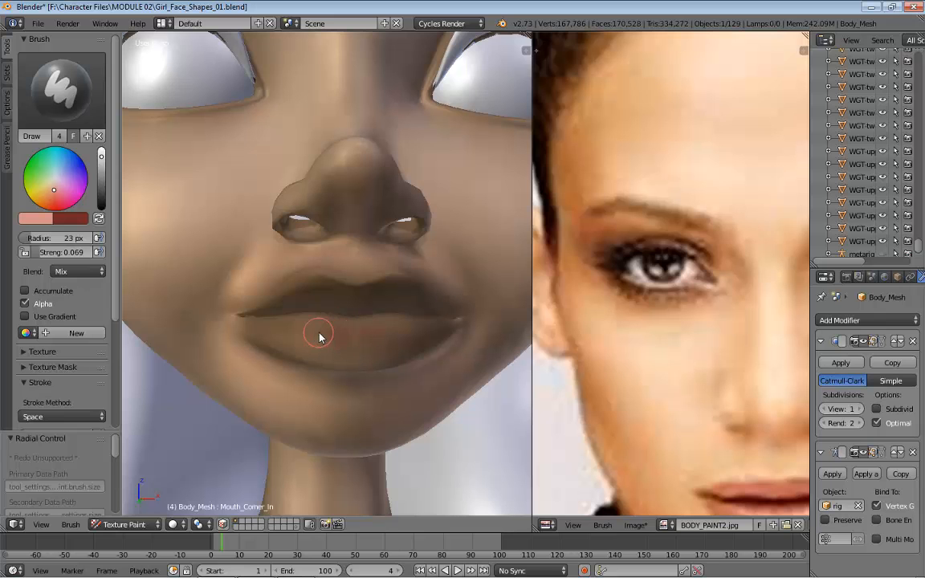
left_click(325, 333)
mouse_move(338, 347)
left_mouse_down()
mouse_move(304, 336)
mouse_move(355, 343)
mouse_move(347, 341)
left_mouse_up()
Step: Fill the lower lip on the model with dark red out to both mouth corners, keeping the texture's mouth area in view
scroll(681, 361, "down", 5)
scroll(680, 359, "down", 2)
middle_click_drag(572, 402, 734, 297)
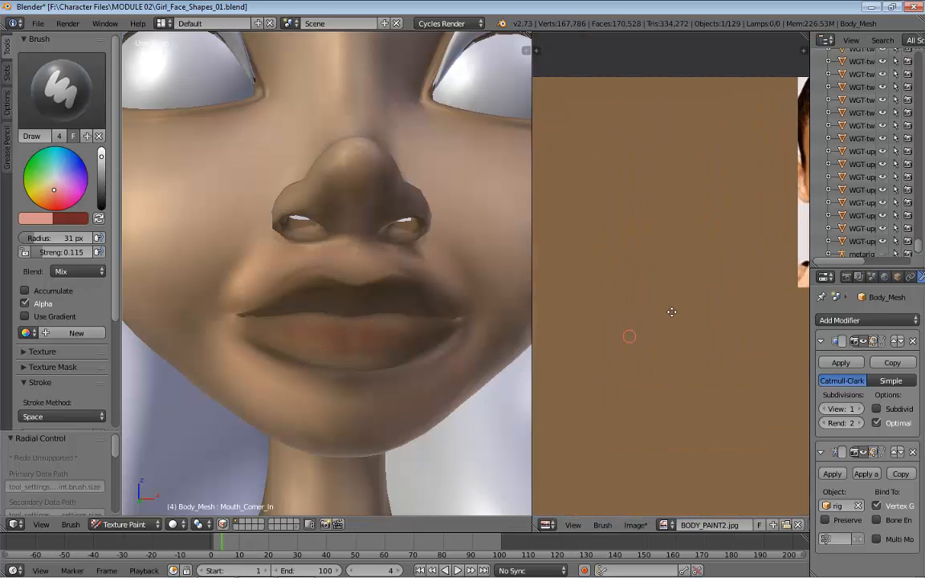
middle_click_drag(629, 336, 775, 280)
scroll(683, 301, "up", 2)
scroll(644, 348, "up", 2)
middle_click_drag(649, 367, 736, 240)
scroll(725, 290, "up", 4)
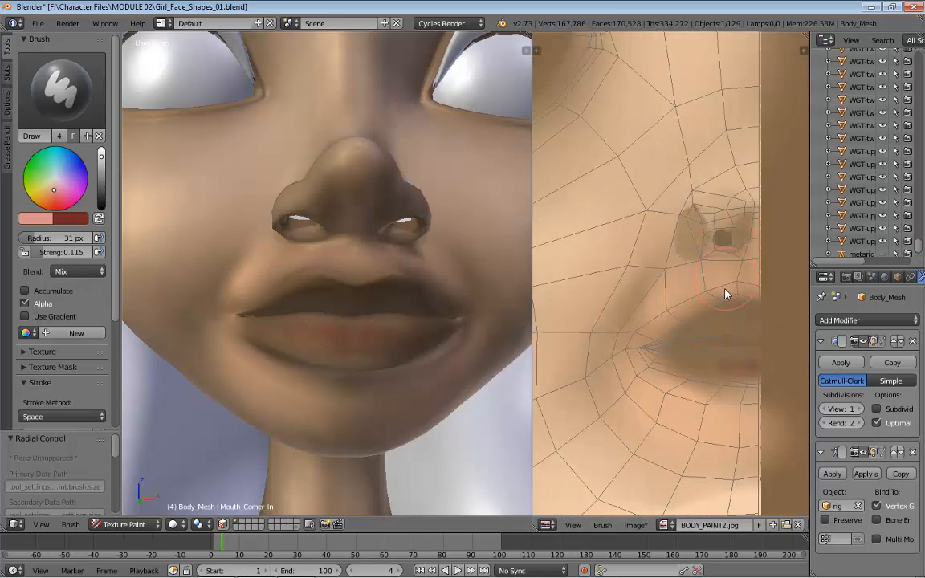
mouse_move(355, 329)
left_mouse_down()
mouse_move(296, 332)
mouse_move(294, 345)
left_mouse_up()
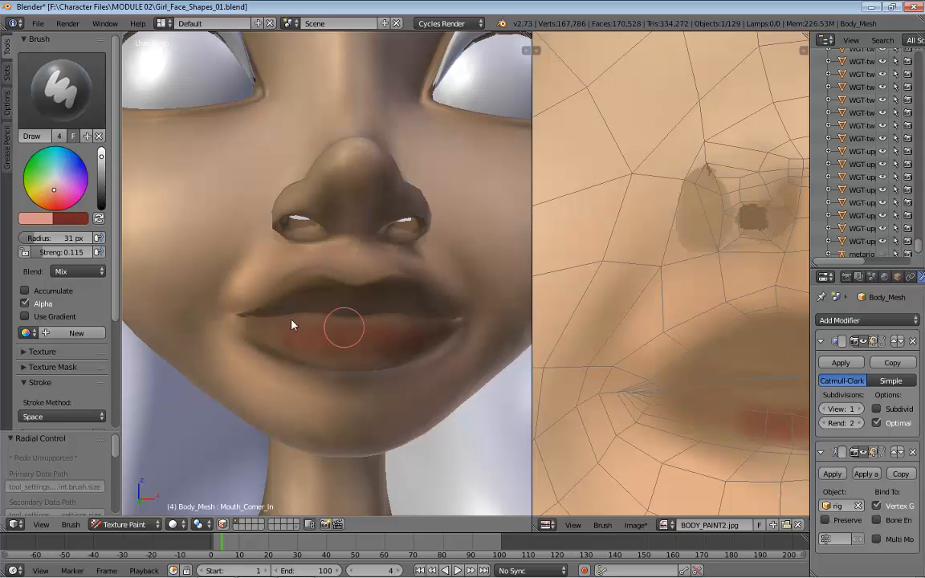
mouse_move(292, 333)
left_mouse_down()
mouse_move(355, 355)
mouse_move(251, 336)
left_mouse_up()
mouse_move(354, 361)
left_mouse_down()
mouse_move(345, 345)
mouse_move(394, 341)
left_mouse_up()
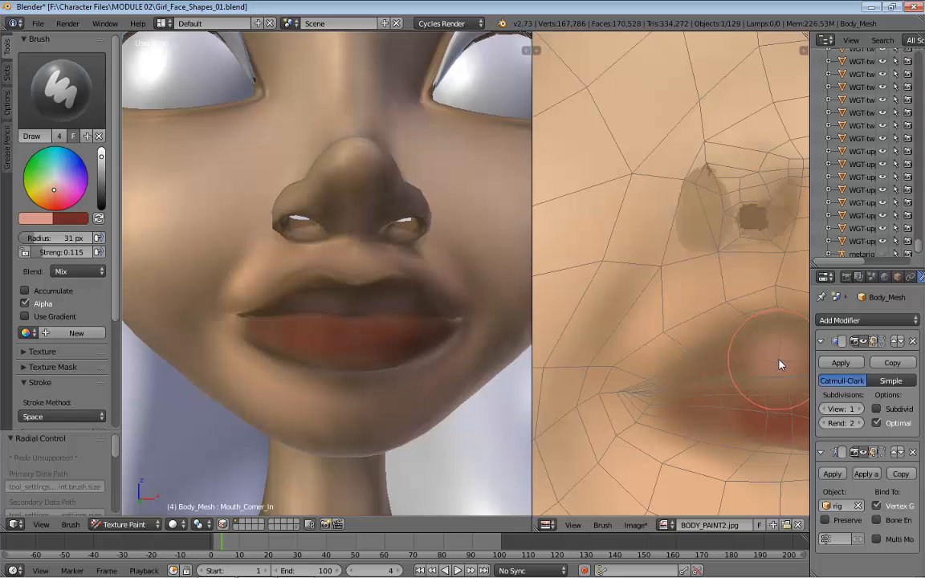
Step: Undo the last pale stroke and paint the upper lip dark red on the texture image, reducing the radius to 17 px for the mouth corner
key("ctrl+z")
left_click_drag(780, 366, 695, 397)
scroll(735, 379, "down", 1)
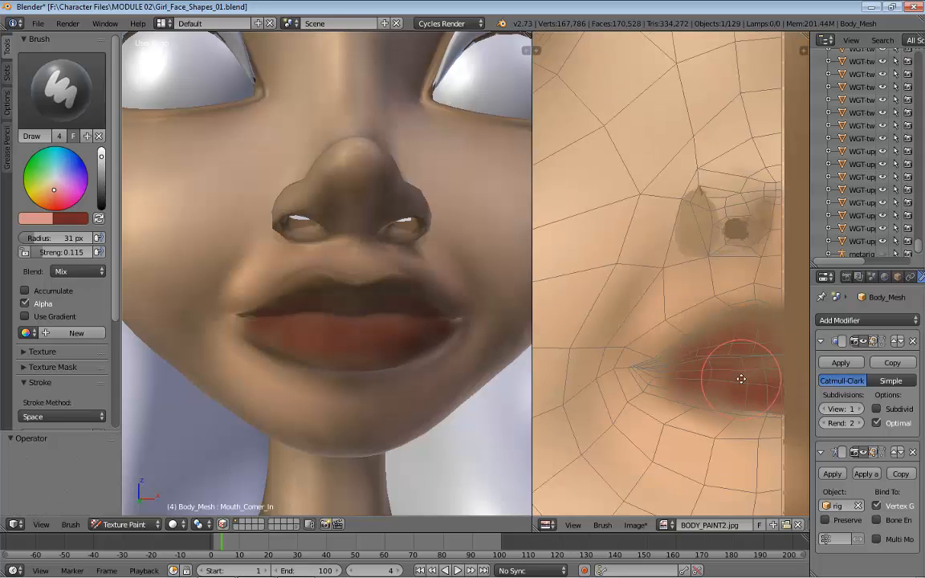
middle_click_drag(735, 379, 708, 377)
mouse_move(753, 371)
left_mouse_down()
mouse_move(723, 345)
mouse_move(681, 387)
mouse_move(701, 394)
left_mouse_up()
left_click_drag(760, 397, 651, 374)
key("f")
left_click(644, 380)
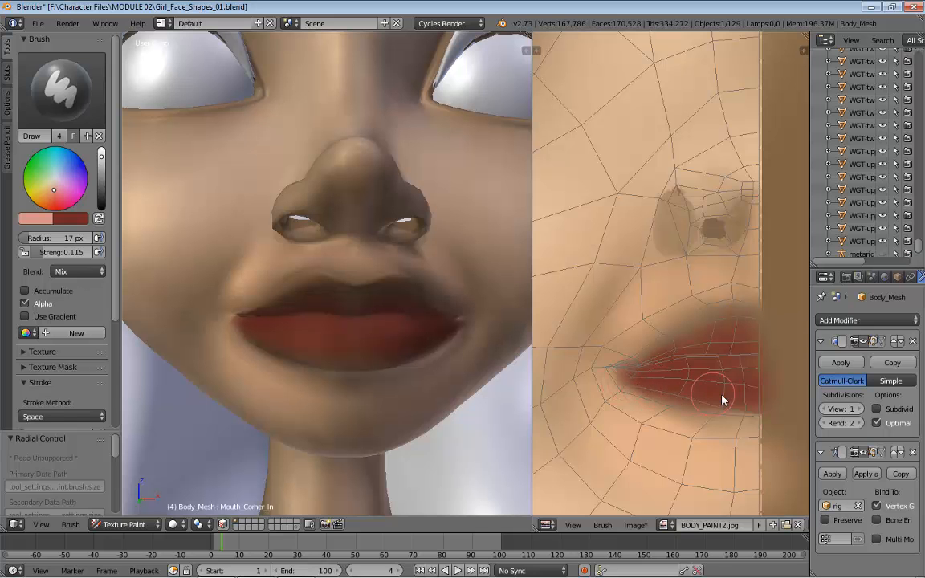
Step: Touch up the lower lip's edge, undoing a stray stroke on the model, and check the lips from several angles
middle_click_drag(256, 324, 423, 371)
left_click_drag(383, 330, 412, 355)
key("ctrl+z")
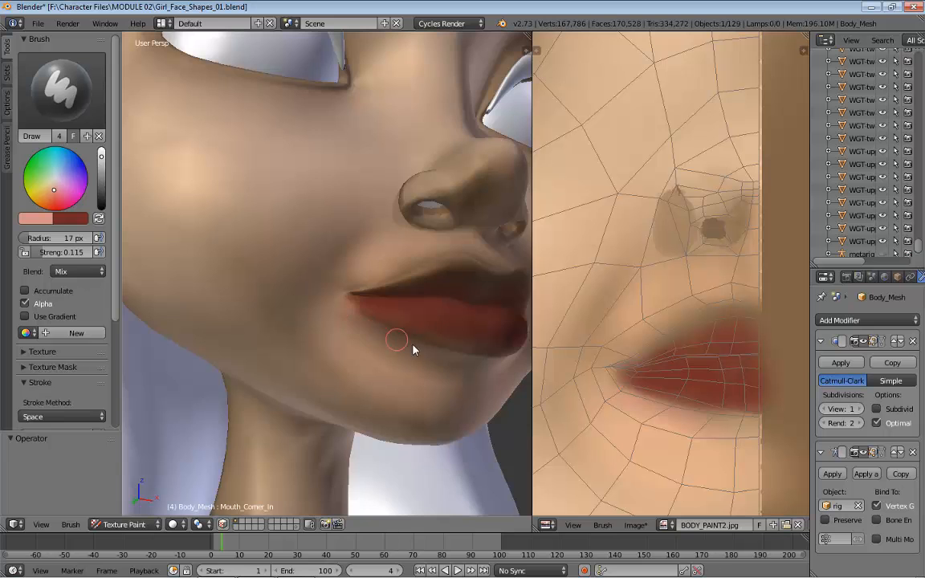
middle_click_drag(449, 362, 404, 301)
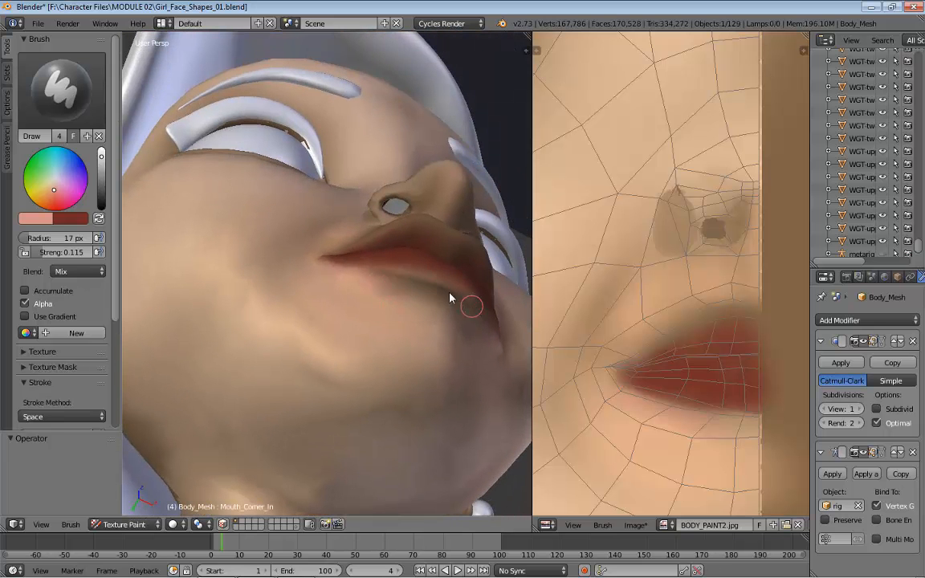
middle_click_drag(394, 280, 375, 338)
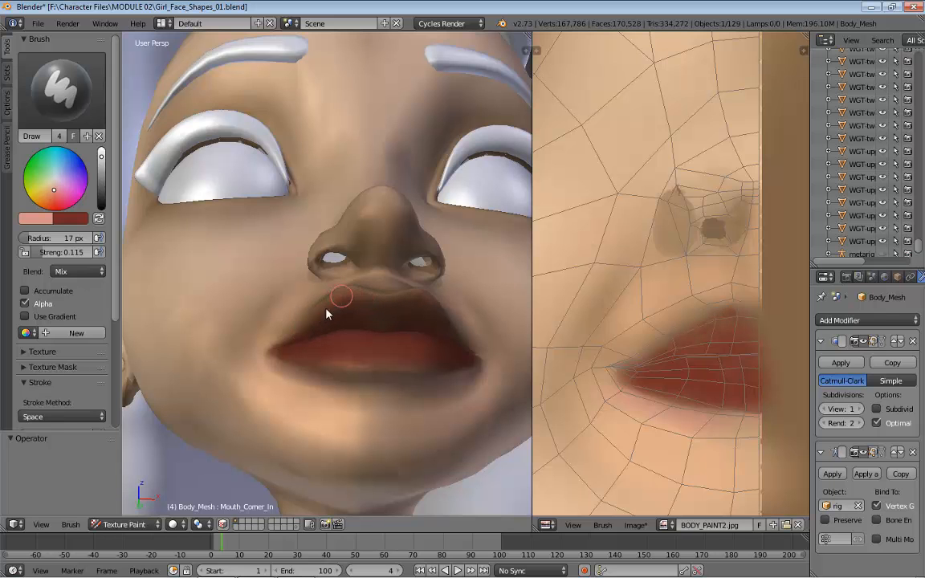
middle_click_drag(341, 341, 384, 424)
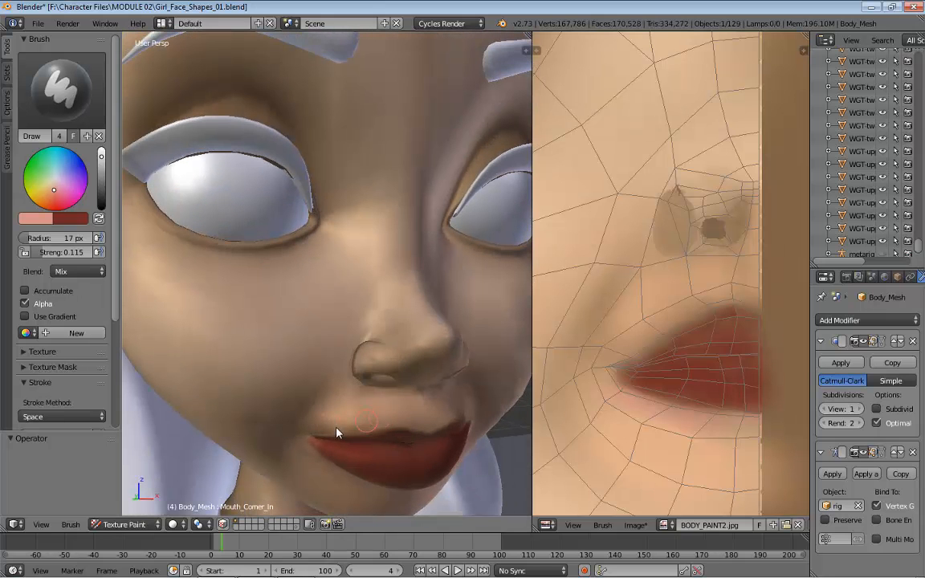
middle_click_drag(157, 298, 245, 275)
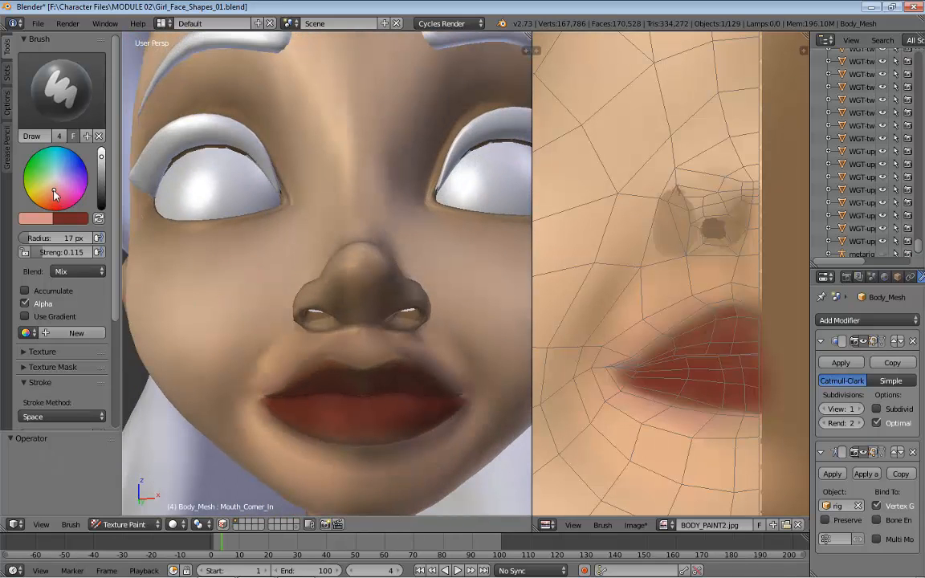
Step: Set the secondary brush colour to RGB 0.647, 0.433, 0.383 and lighten the middle of the lower lip with a 32 px brush
left_click(69, 218)
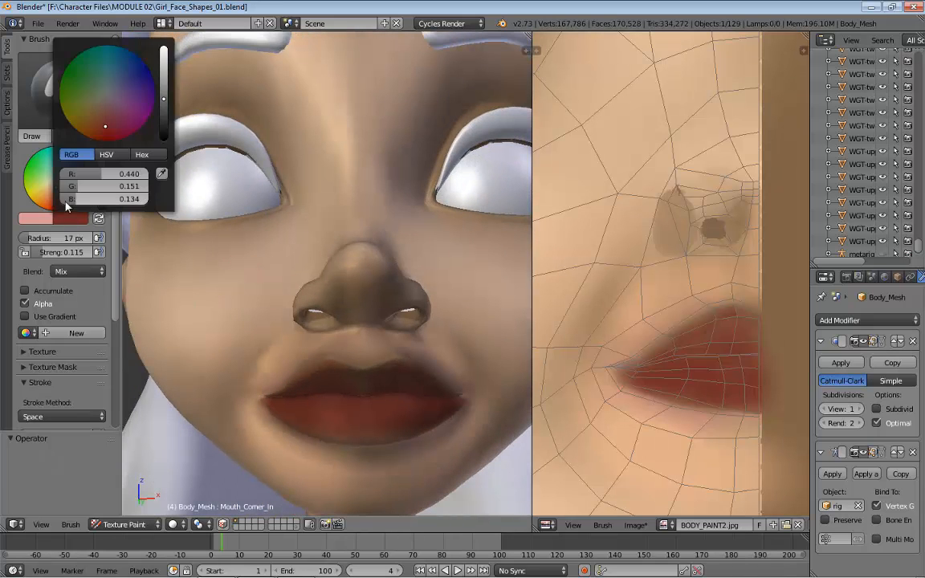
left_click_drag(164, 100, 164, 79)
left_click_drag(105, 125, 103, 112)
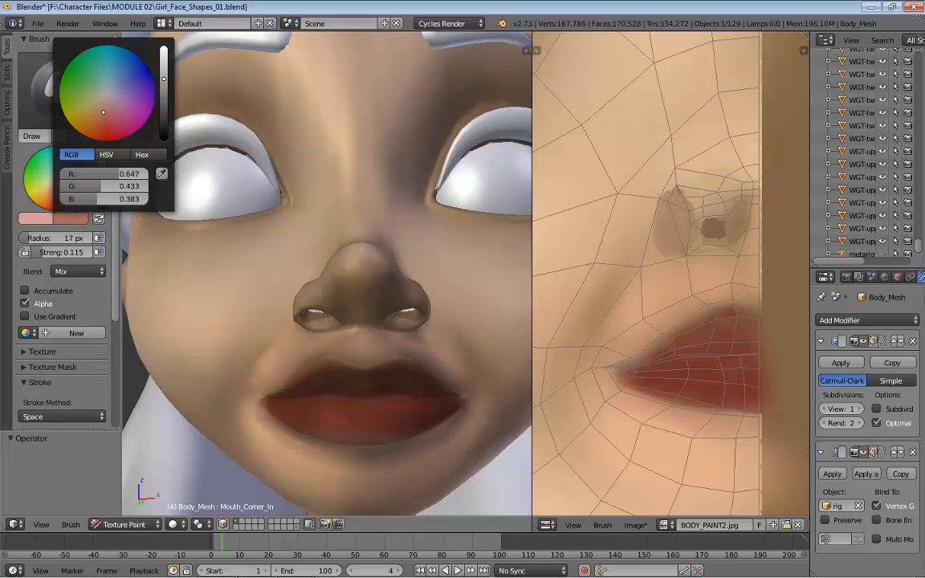
left_click(372, 425)
middle_click_drag(374, 424, 394, 435)
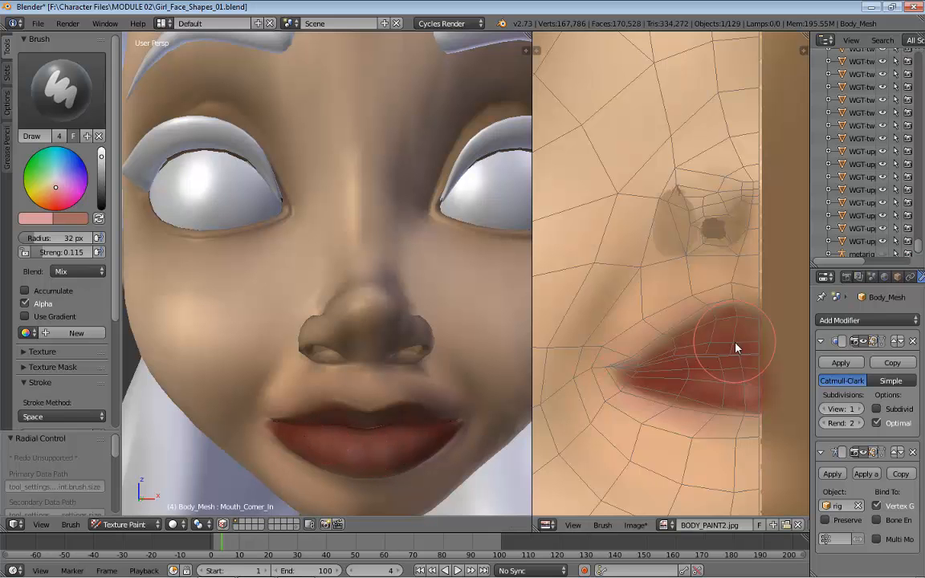
Step: Set the brush radius to 15 px and add soft highlights to both lips on the texture image
key("f")
left_click(755, 345)
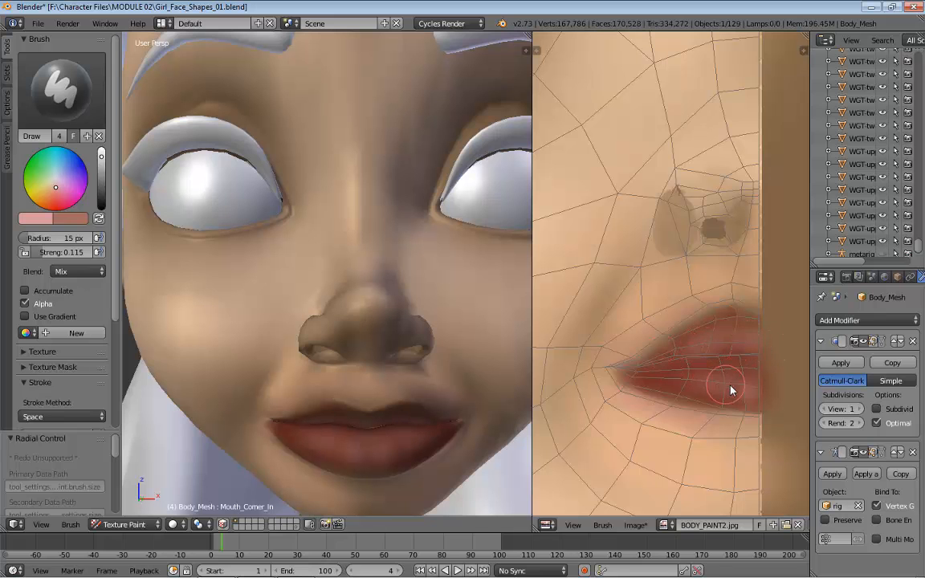
middle_click_drag(423, 402, 413, 379)
scroll(414, 380, "down", 1)
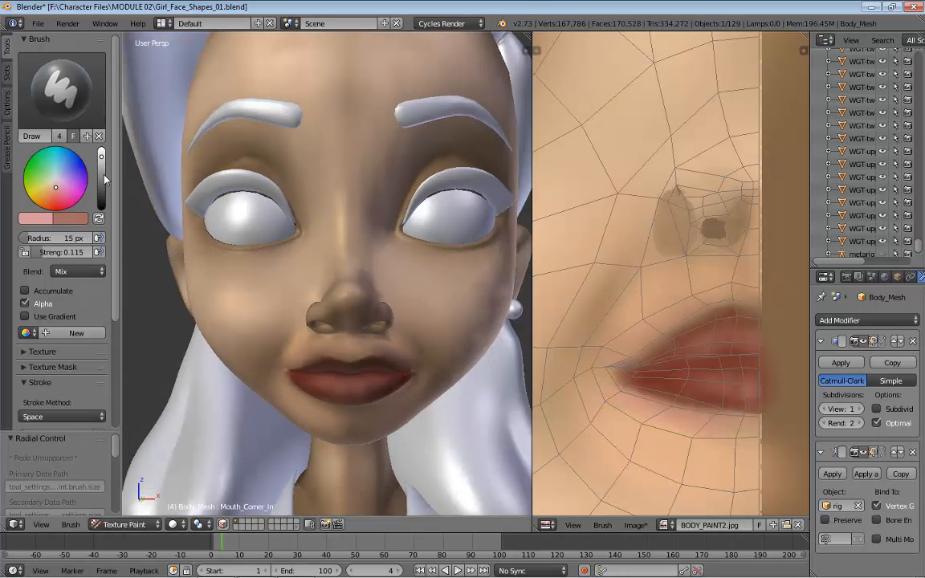
Step: Shift the primary brush colour to a cooler pink, set the radius to 2 px, and test fine lower-lip strokes, undoing the last one
left_click(58, 185)
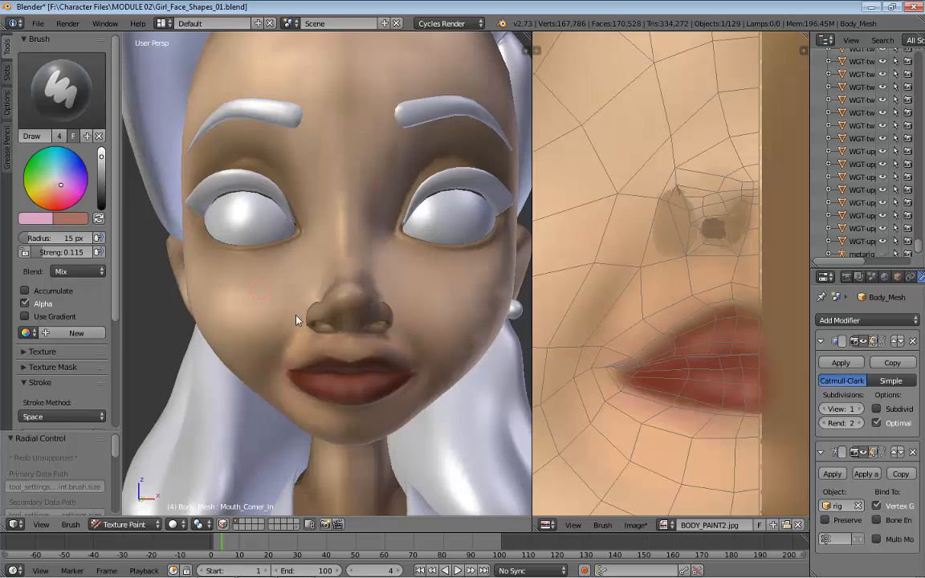
scroll(391, 390, "up", 4)
scroll(723, 381, "up", 2)
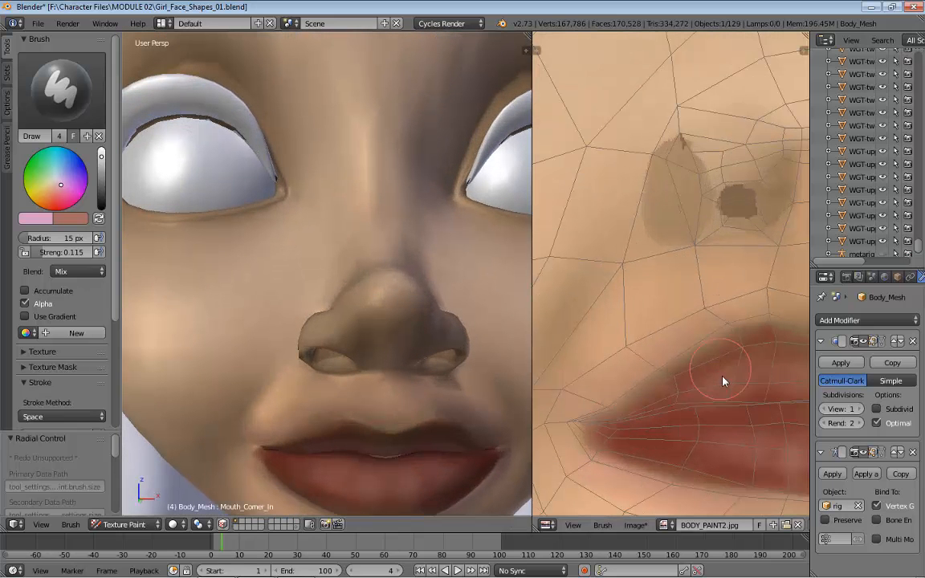
left_click(716, 393)
left_click(720, 399)
middle_click_drag(745, 419, 662, 359)
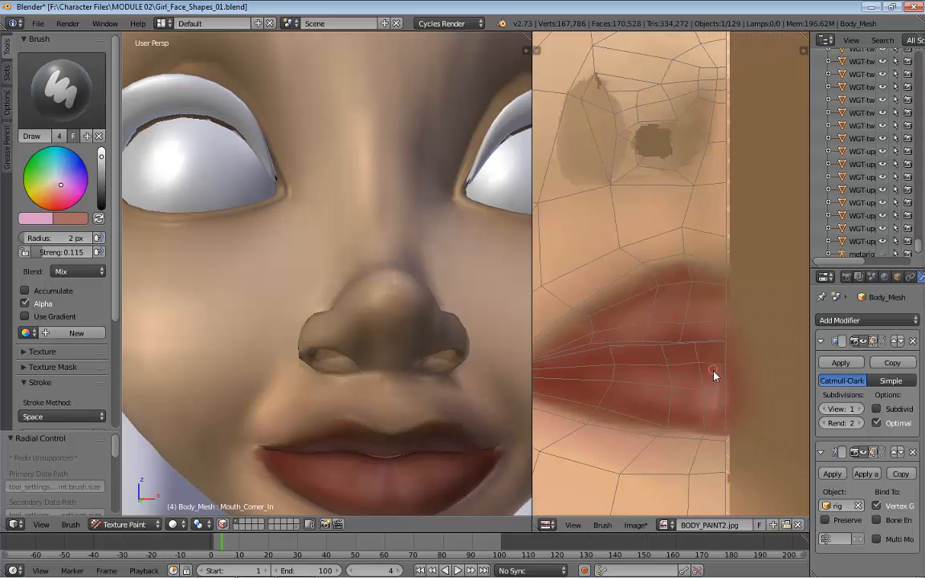
key("ctrl+z")
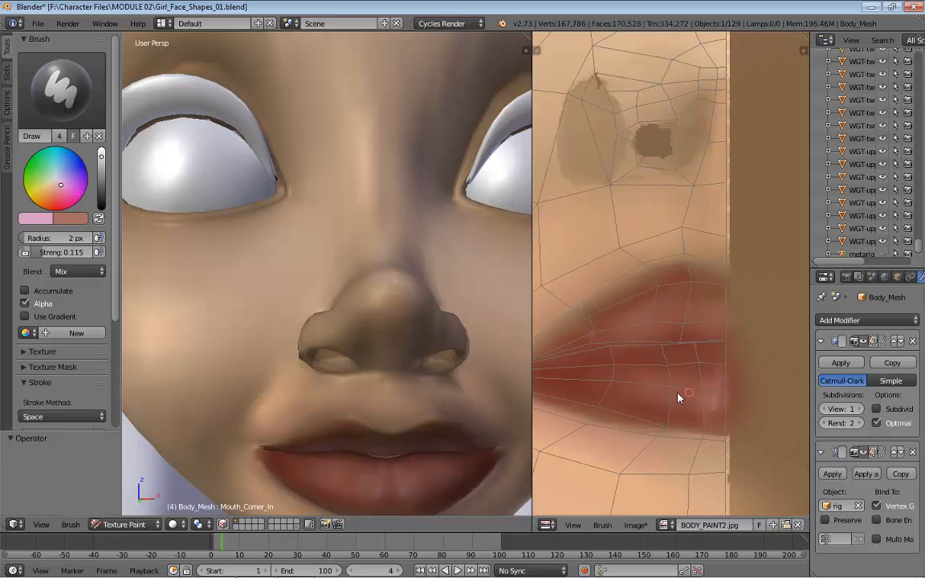
Step: Set the brush strength to 0.080 and paint fine vertical pink creases across both lips on the texture image
left_click_drag(61, 252, 46, 252)
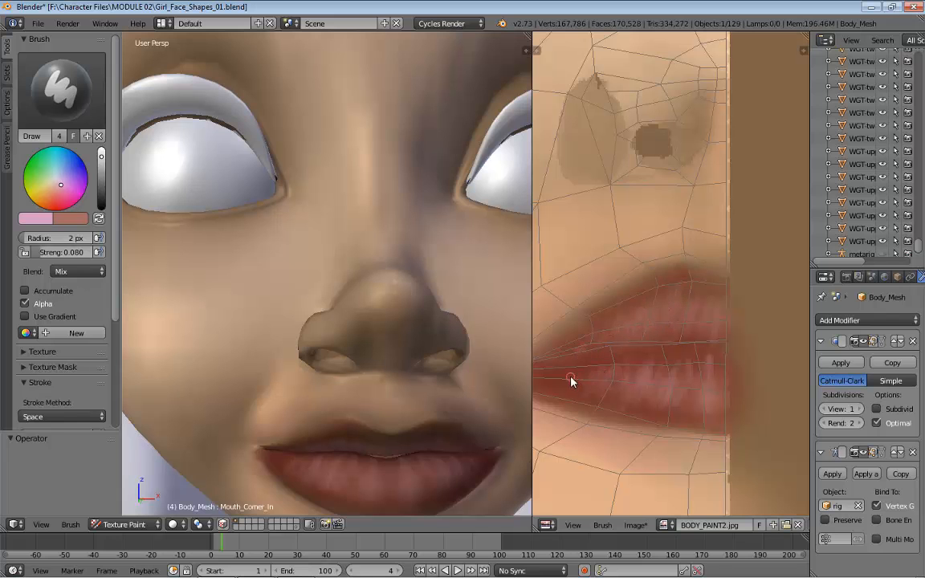
scroll(707, 408, "down", 4)
scroll(685, 267, "up", 4)
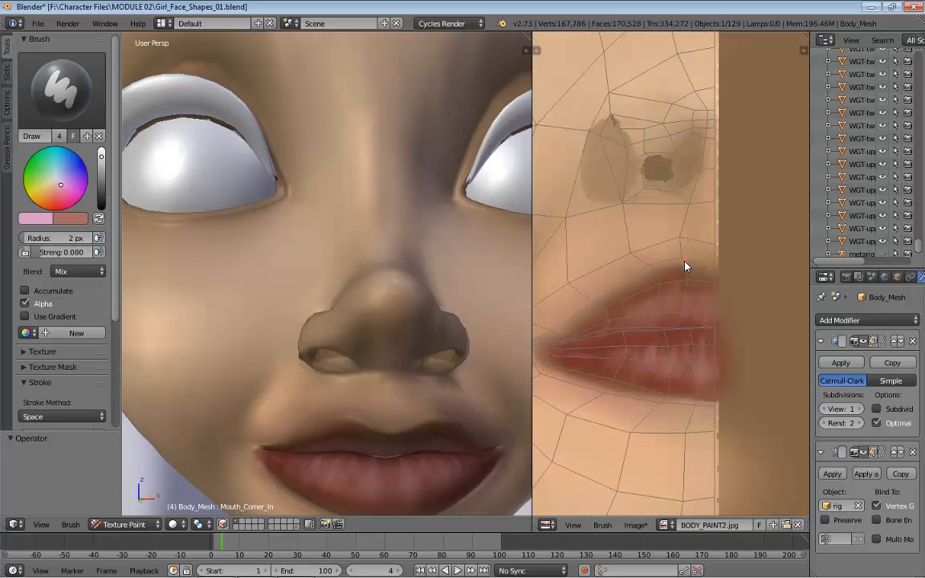
Step: Change the primary brush colour to a muted dark red, set the radius to 12 px, and tone the lip creases
left_click_drag(57, 198, 60, 195)
mouse_move(98, 162)
left_mouse_down()
mouse_move(97, 187)
mouse_move(55, 193)
left_mouse_up()
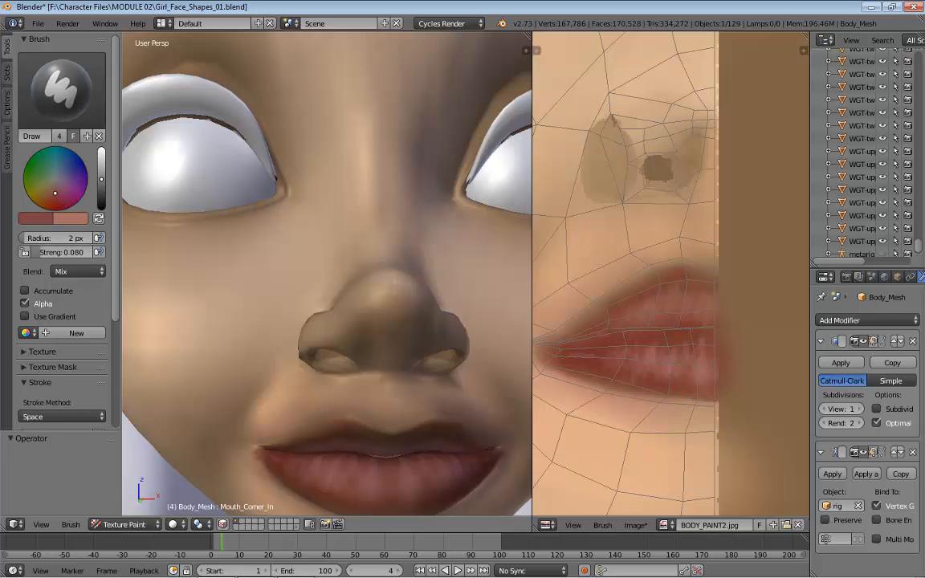
key("f")
left_click(688, 367)
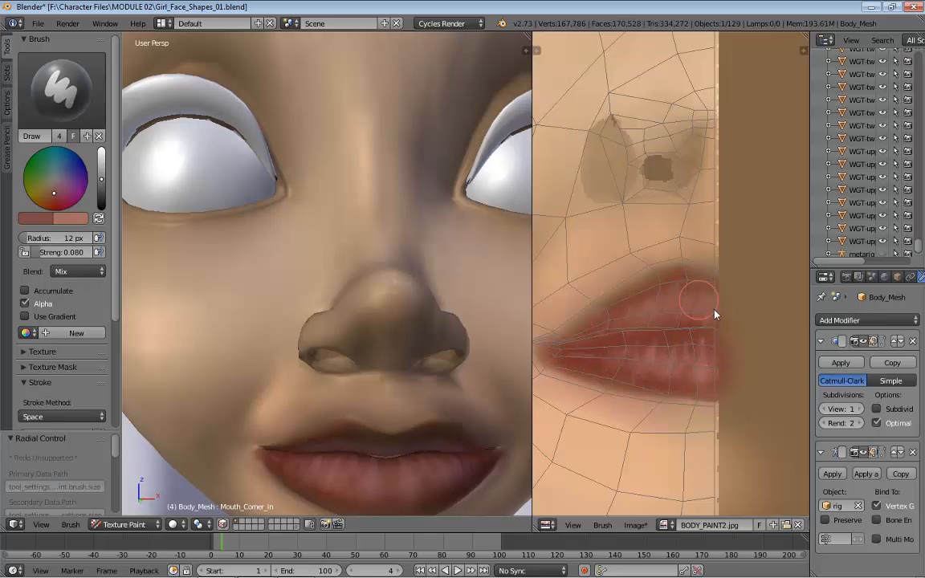
Step: Try to soften the nostril shading on the texture image with the Soften brush at a 30 px radius
left_click(64, 61)
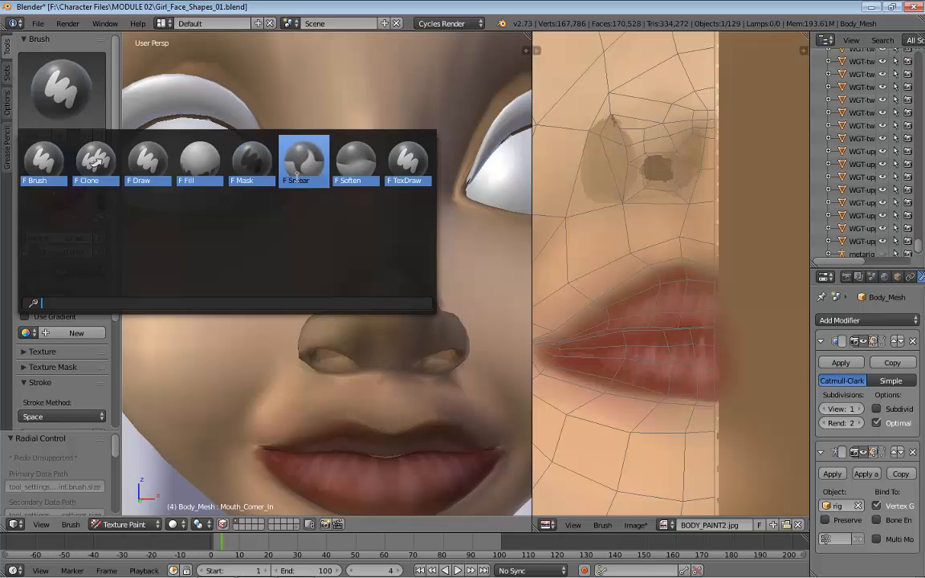
left_click(356, 161)
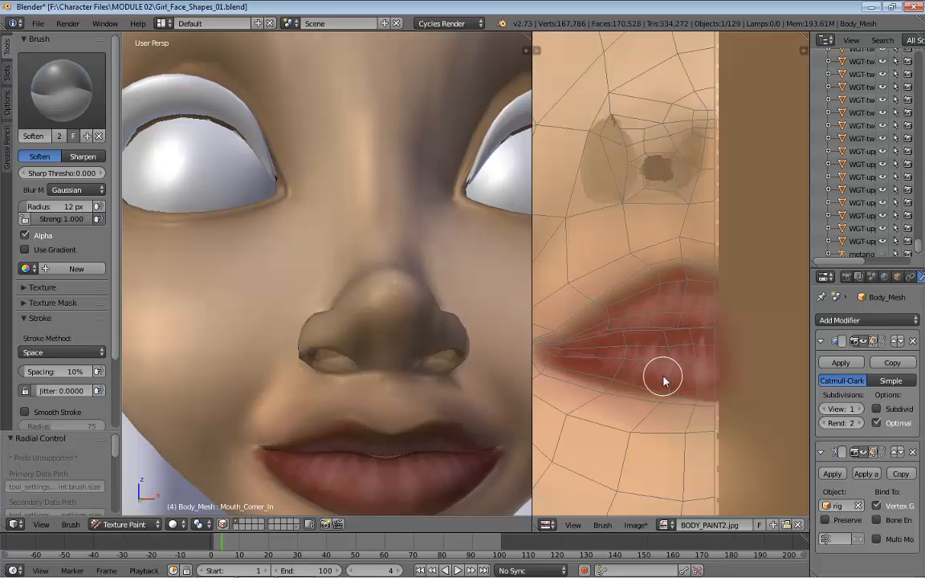
key("f")
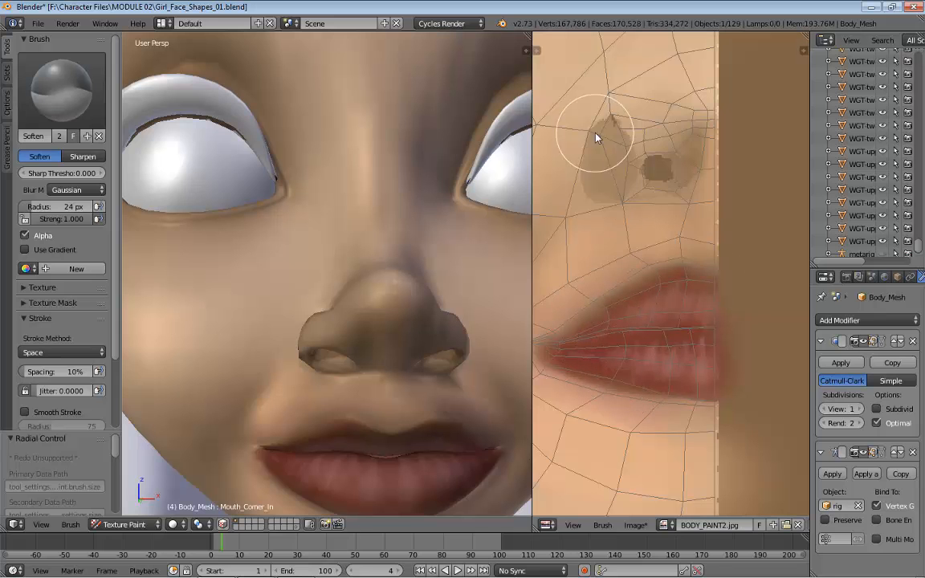
mouse_move(622, 133)
left_mouse_down()
mouse_move(628, 150)
mouse_move(632, 135)
mouse_move(610, 124)
left_mouse_up()
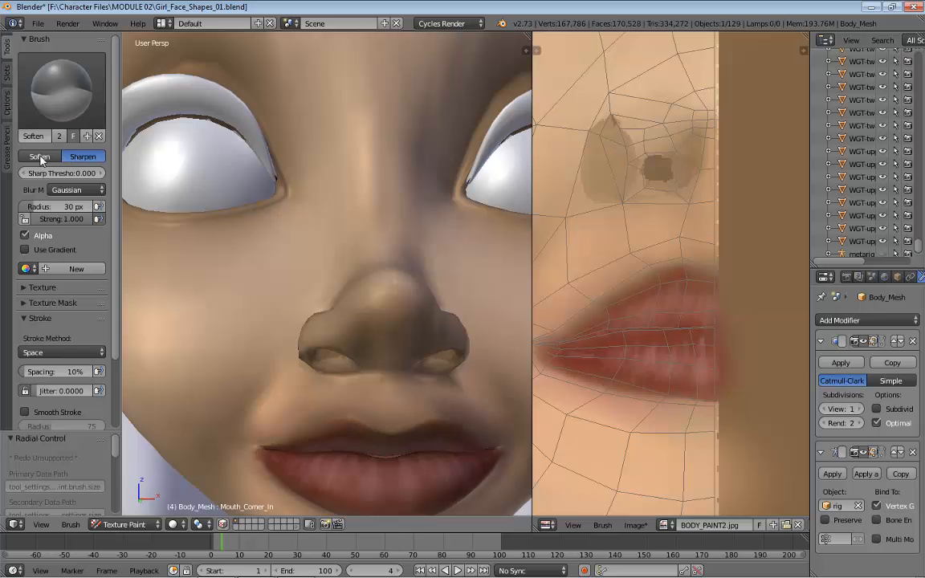
left_click(77, 190)
left_click(68, 166)
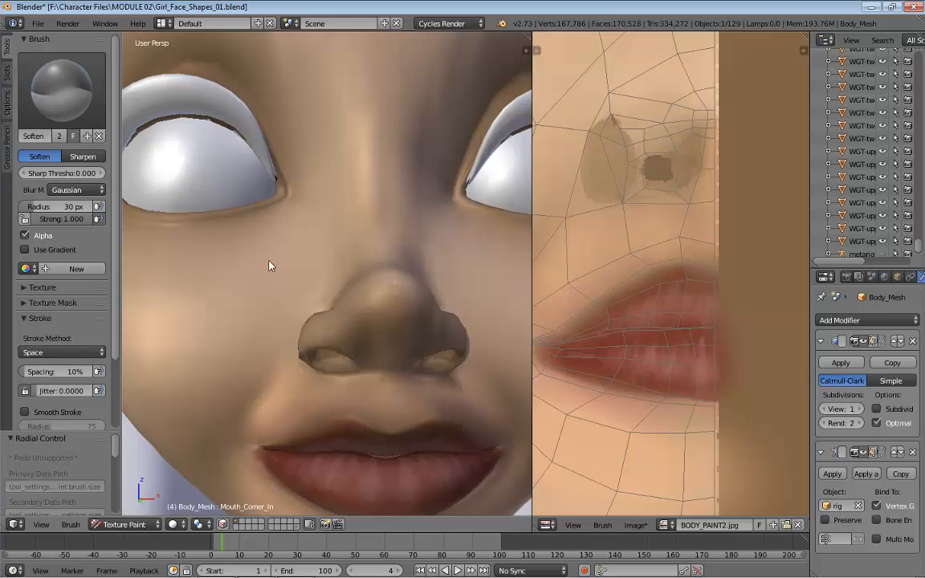
Step: Return to the Draw brush and set its primary colour to a dark purple for the eye shadow
scroll(682, 359, "down", 3)
scroll(418, 353, "down", 4)
middle_click_drag(369, 332, 412, 330)
scroll(426, 336, "down", 2)
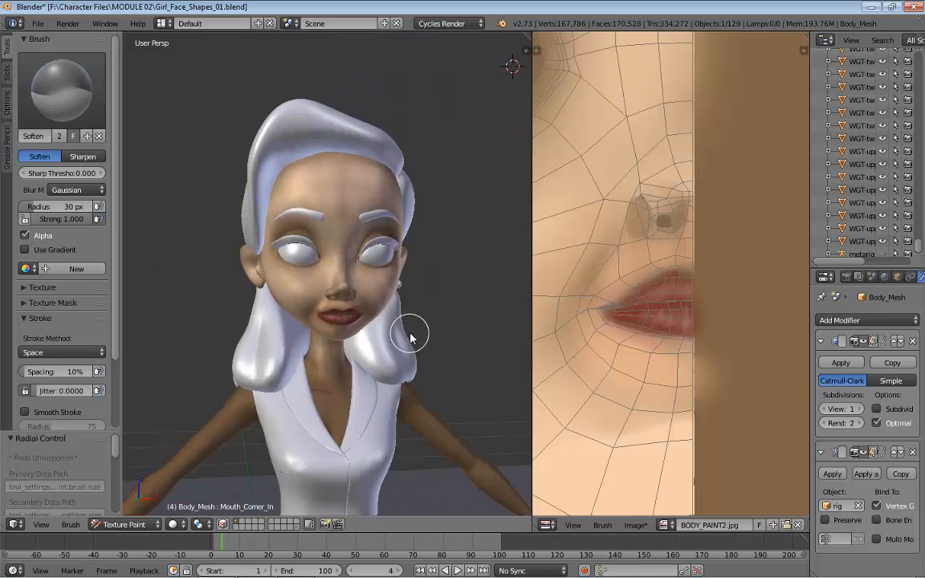
scroll(383, 314, "up", 5)
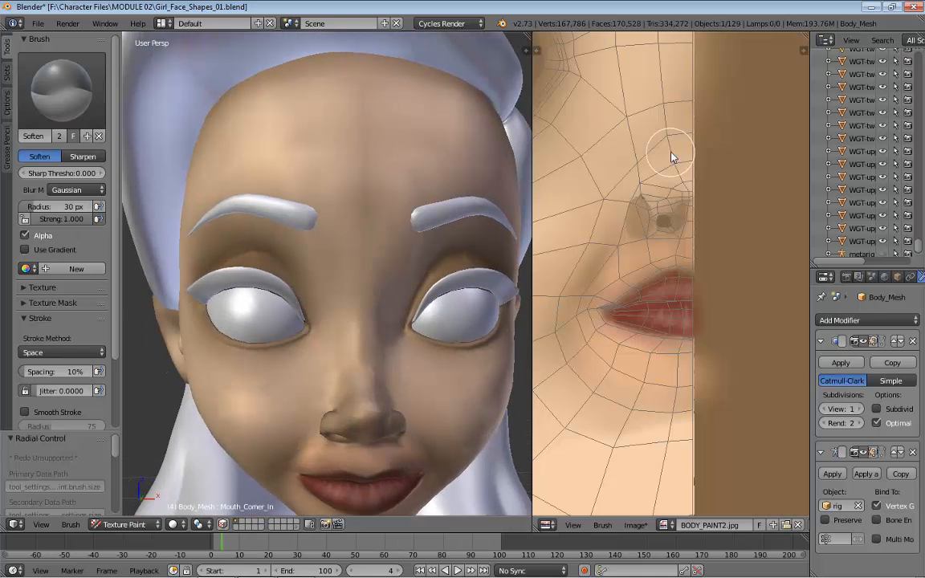
scroll(676, 206, "down", 3)
scroll(706, 234, "up", 2)
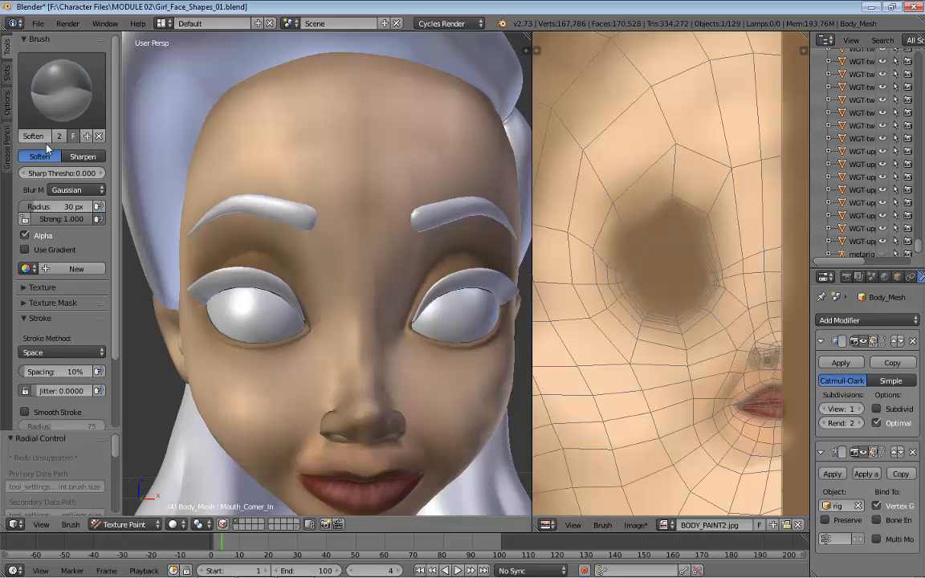
left_click(72, 109)
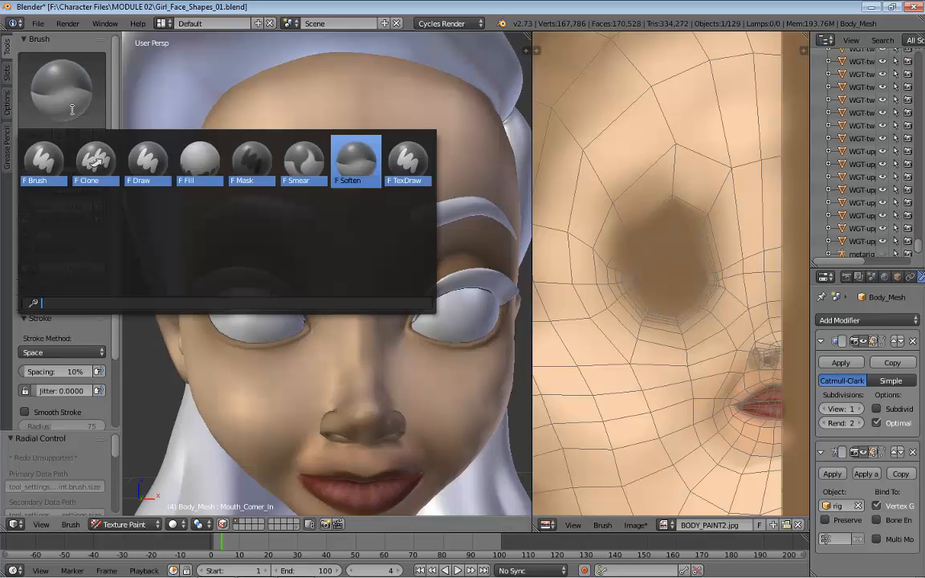
left_click(143, 156)
mouse_move(53, 196)
left_mouse_down()
mouse_move(67, 180)
mouse_move(101, 189)
left_mouse_up()
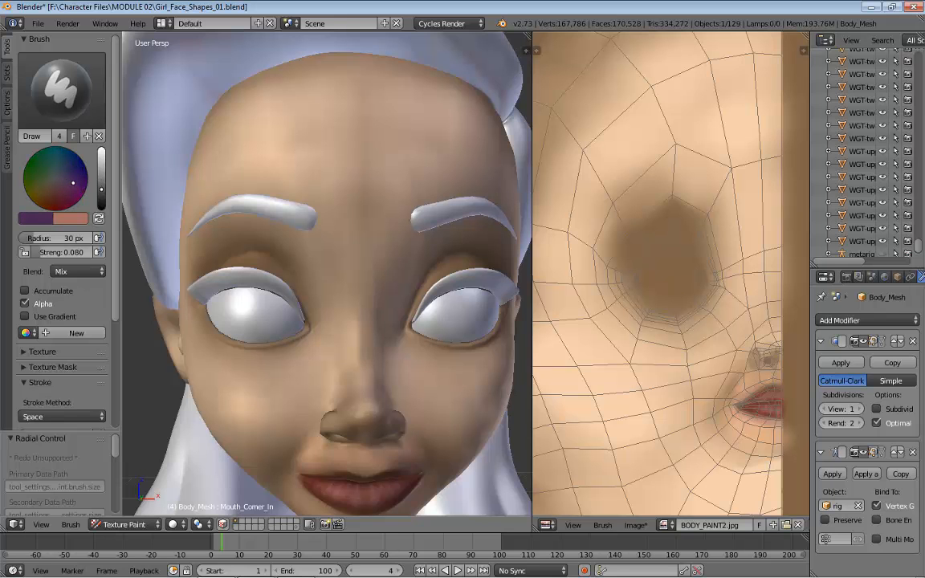
left_click_drag(102, 189, 102, 194)
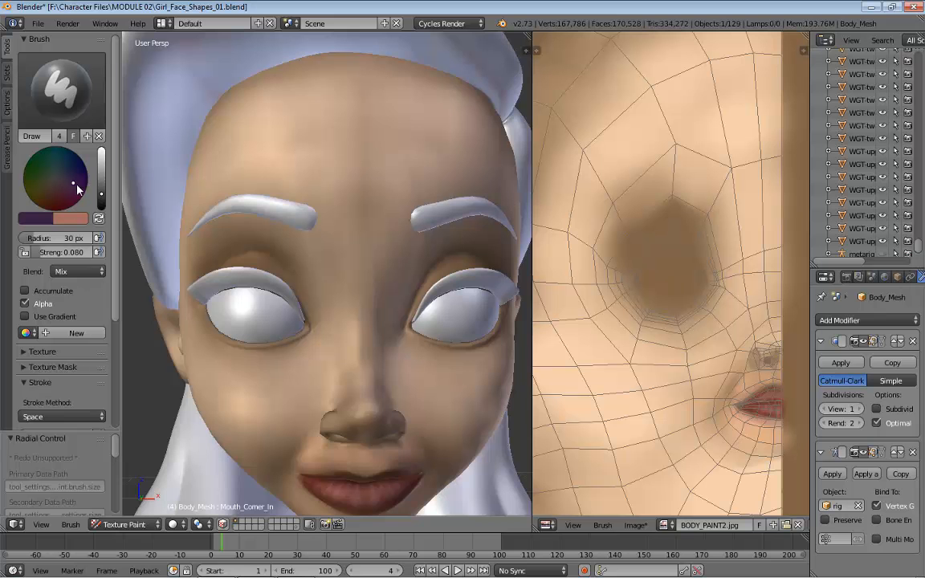
Step: Set the brush strength to 0.230 and radius to 60 px, and paint purple eye shadow above the upper eyelid on the model
scroll(369, 312, "up", 5)
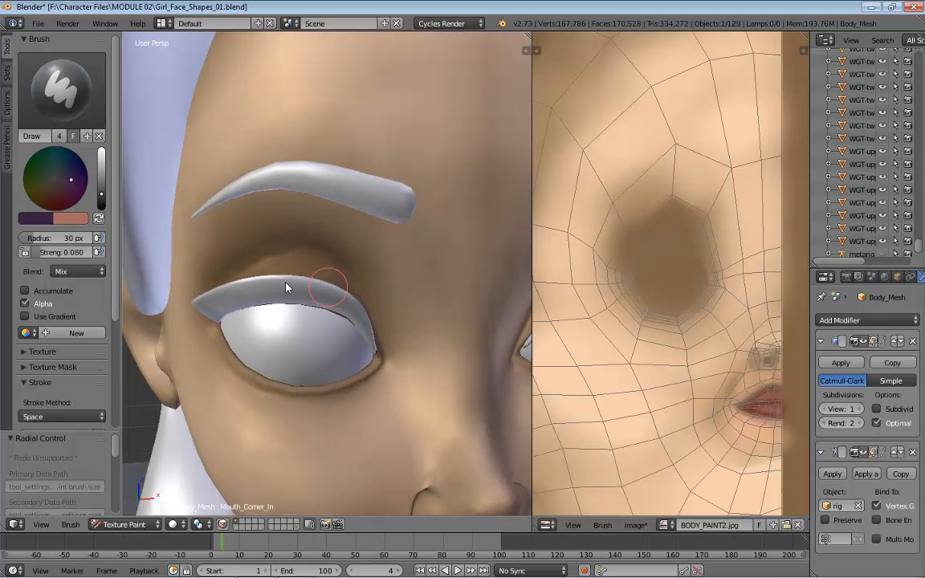
left_click_drag(69, 253, 79, 254)
mouse_move(361, 326)
left_mouse_down()
mouse_move(321, 289)
mouse_move(275, 285)
mouse_move(240, 295)
mouse_move(317, 273)
mouse_move(329, 285)
mouse_move(297, 257)
mouse_move(241, 286)
mouse_move(335, 294)
mouse_move(364, 310)
mouse_move(340, 281)
mouse_move(292, 277)
mouse_move(275, 303)
mouse_move(357, 312)
mouse_move(368, 337)
mouse_move(325, 295)
mouse_move(357, 312)
mouse_move(252, 295)
mouse_move(409, 325)
mouse_move(398, 303)
mouse_move(327, 302)
left_mouse_up()
mouse_move(243, 299)
left_mouse_down()
mouse_move(229, 314)
mouse_move(278, 281)
left_mouse_up()
left_click(279, 281)
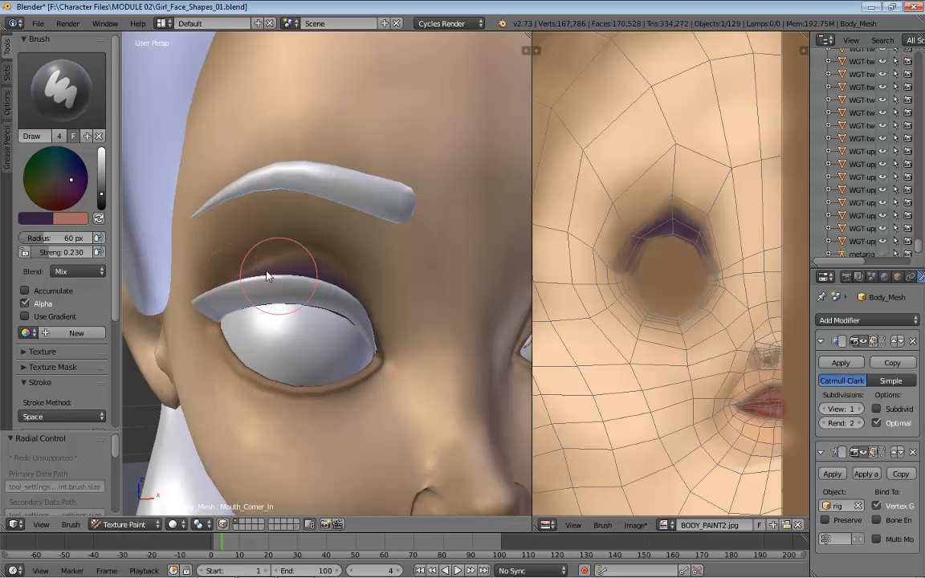
Step: Reduce the brush strength to 0.023 and radius to 32 px, and blend the eye shadow along the upper eye edge
left_click_drag(53, 255, 45, 255)
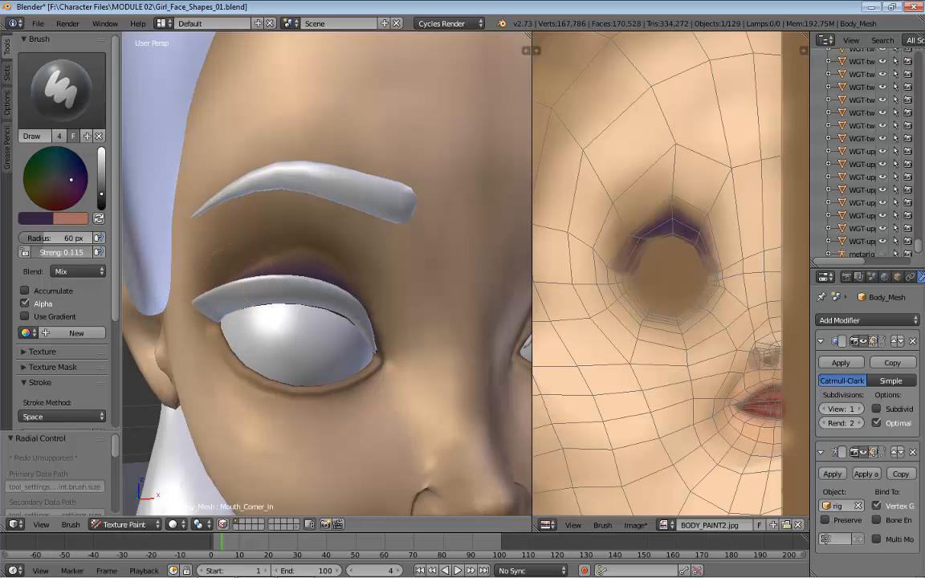
mouse_move(279, 275)
left_mouse_down()
mouse_move(356, 299)
mouse_move(298, 255)
mouse_move(255, 265)
mouse_move(332, 271)
mouse_move(232, 286)
mouse_move(303, 273)
mouse_move(365, 330)
left_mouse_up()
scroll(634, 265, "up", 4)
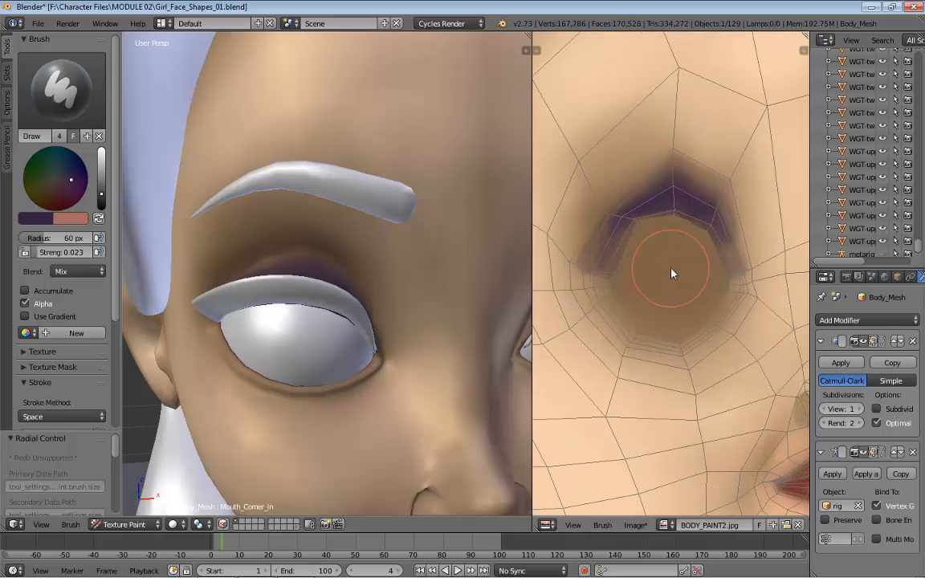
mouse_move(684, 224)
left_mouse_down()
mouse_move(672, 220)
mouse_move(677, 208)
mouse_move(644, 214)
mouse_move(684, 206)
mouse_move(669, 210)
mouse_move(717, 243)
left_mouse_up()
left_click(657, 215)
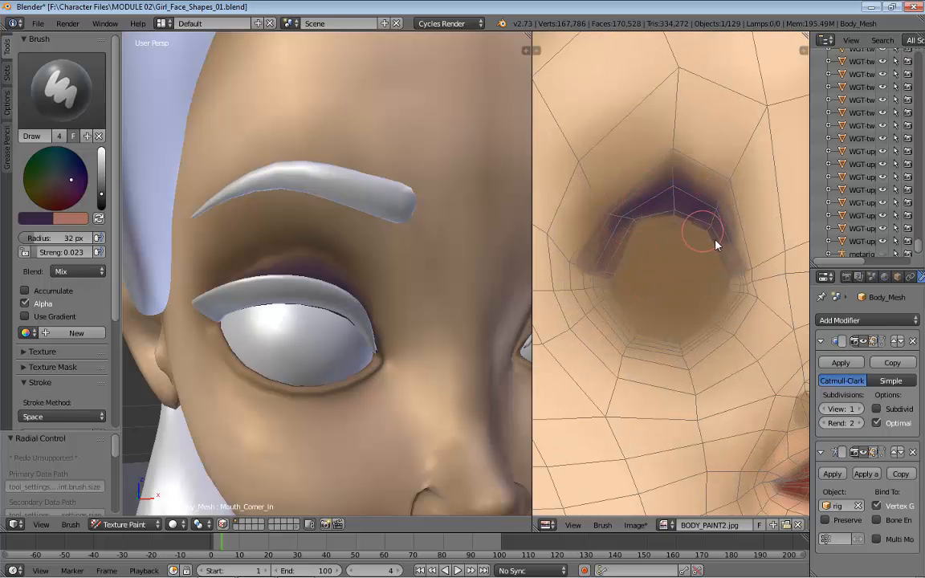
Step: Inspect the whole head from an angle and check the face briefly in rendered shading
scroll(354, 299, "down", 1)
scroll(354, 300, "down", 5)
middle_click_drag(340, 314, 357, 304)
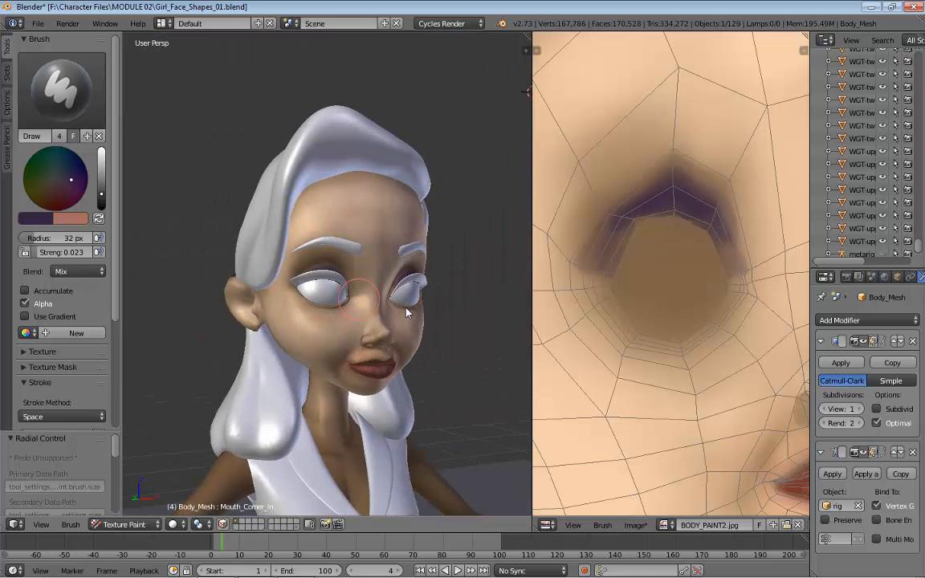
middle_click_drag(453, 318, 420, 327)
key("shift+z")
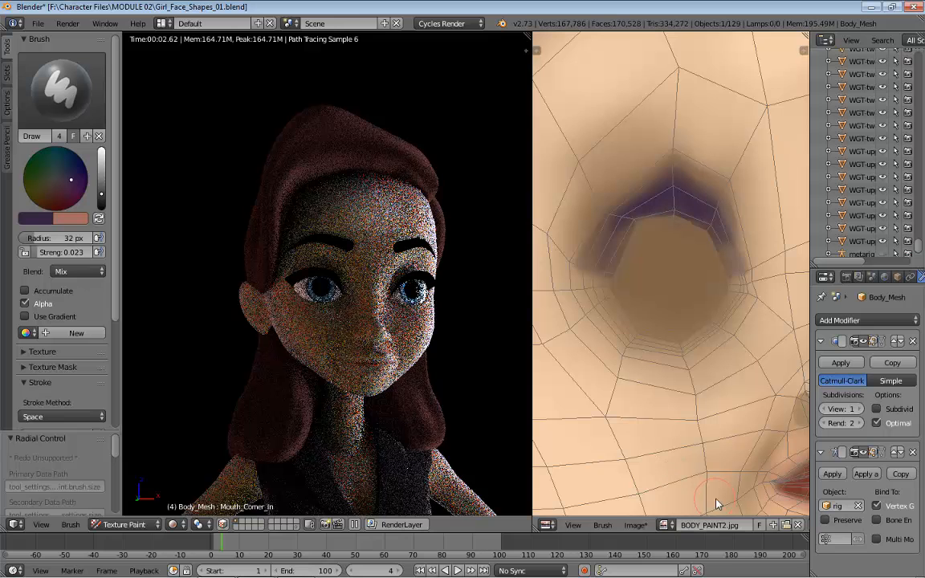
key("shift+z")
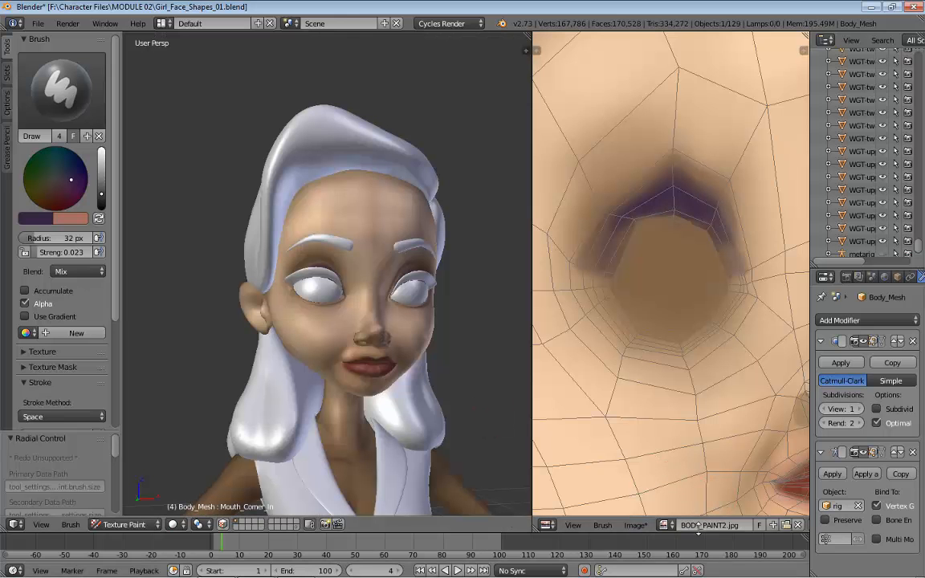
Step: Save the painted texture to BODY_PAINT2.jpg and review the rendered face from the front and from an angle
key("alt+s")
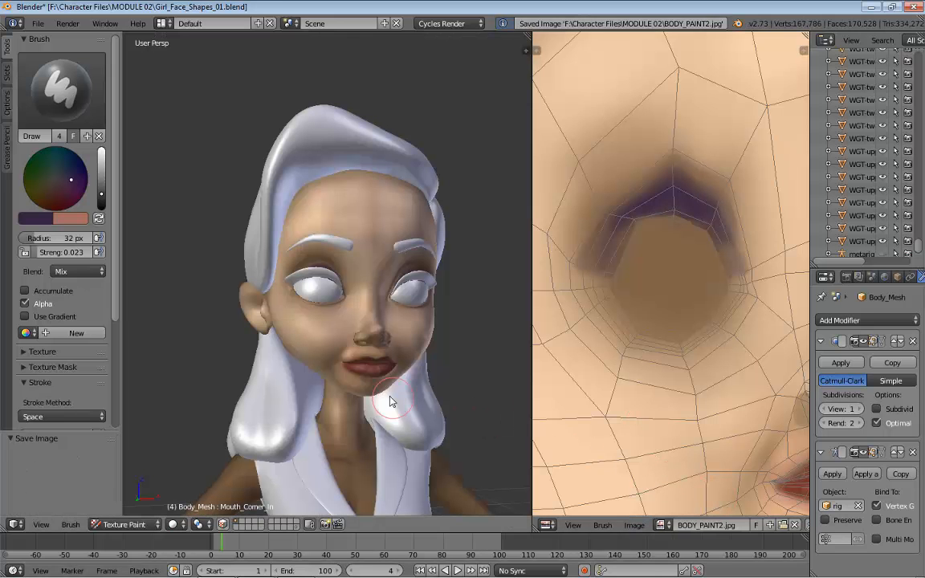
key("shift+z")
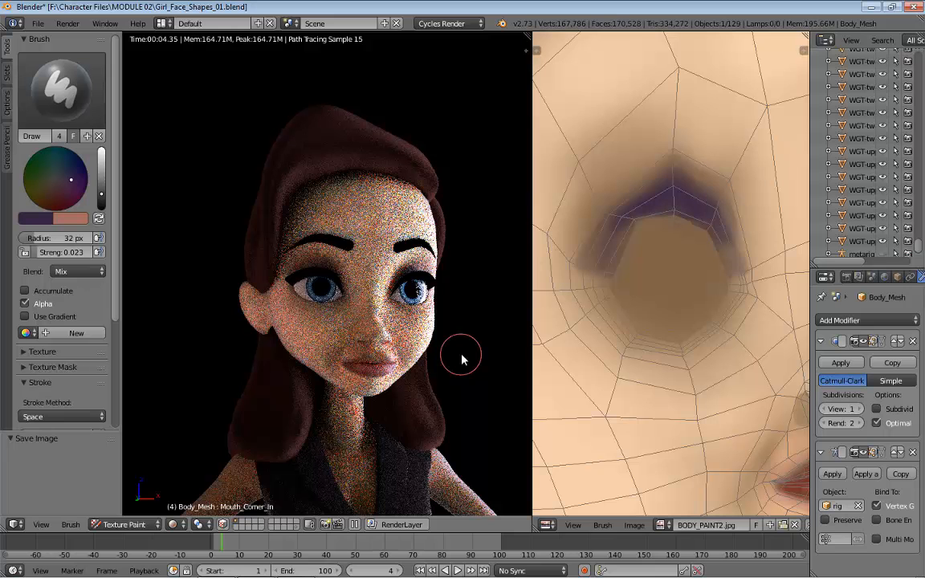
scroll(675, 369, "down", 5)
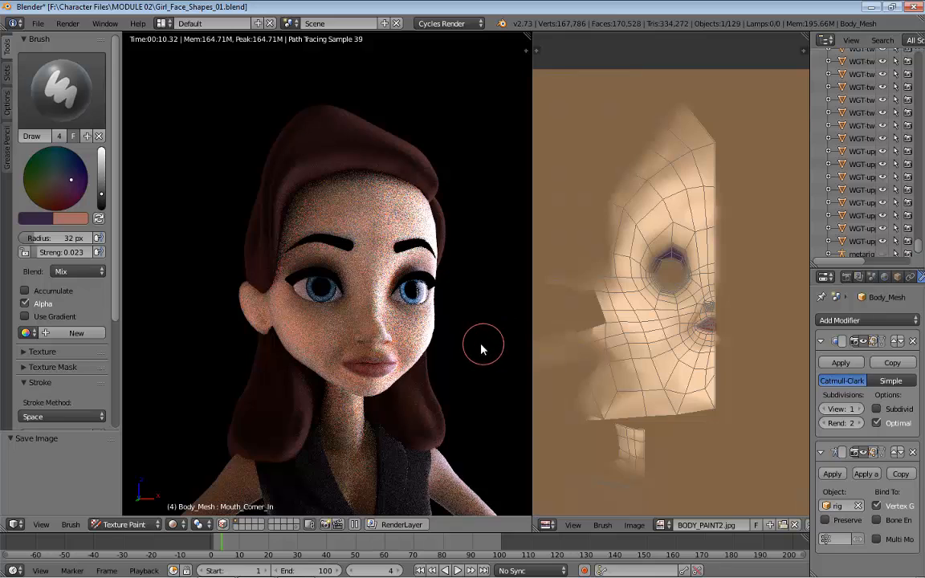
middle_click_drag(481, 347, 473, 347)
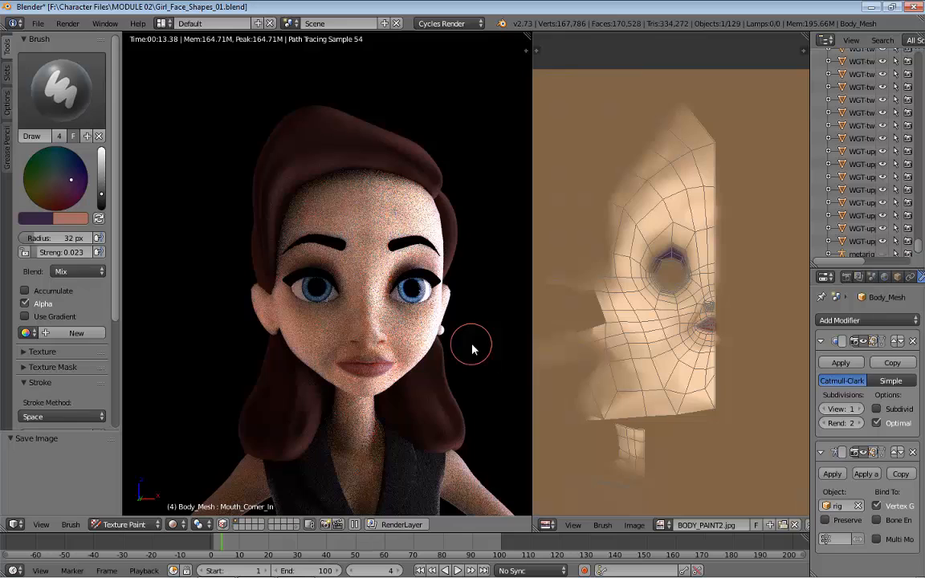
middle_click_drag(217, 299, 458, 363)
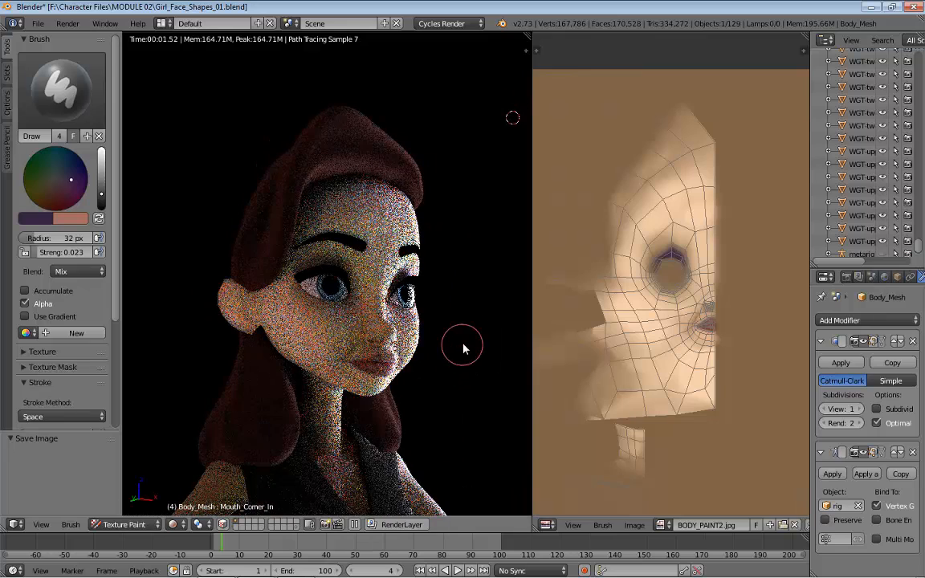
Step: Leave the rendered preview and Texture Paint mode, select the character's vest, and open it in Edit Mode
key("shift+z")
scroll(464, 341, "down", 2)
mouse_move(458, 355)
middle_mouse_down("shift")
mouse_move(464, 222)
mouse_move(452, 245)
middle_mouse_up("shift")
key("Tab")
key("Tab")
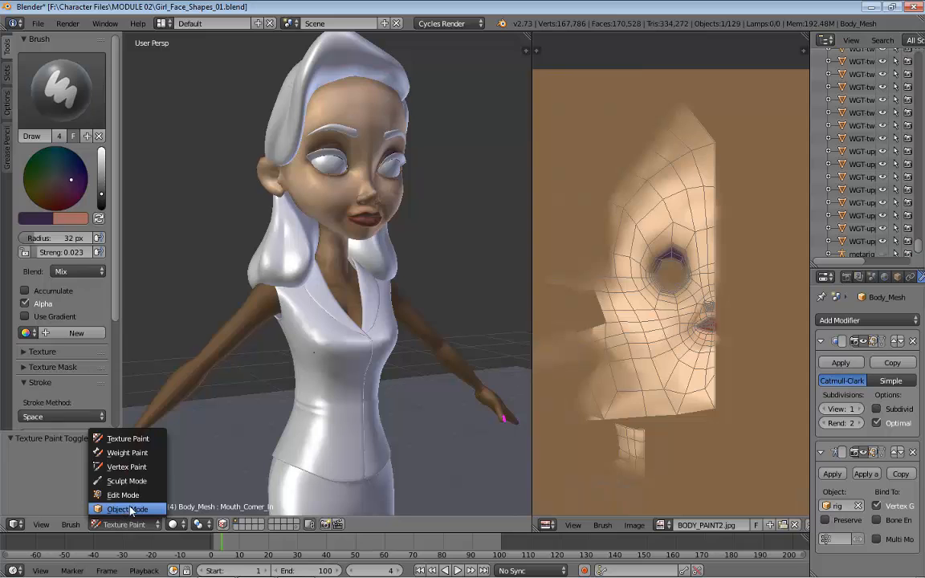
left_click(122, 509)
right_click(264, 333)
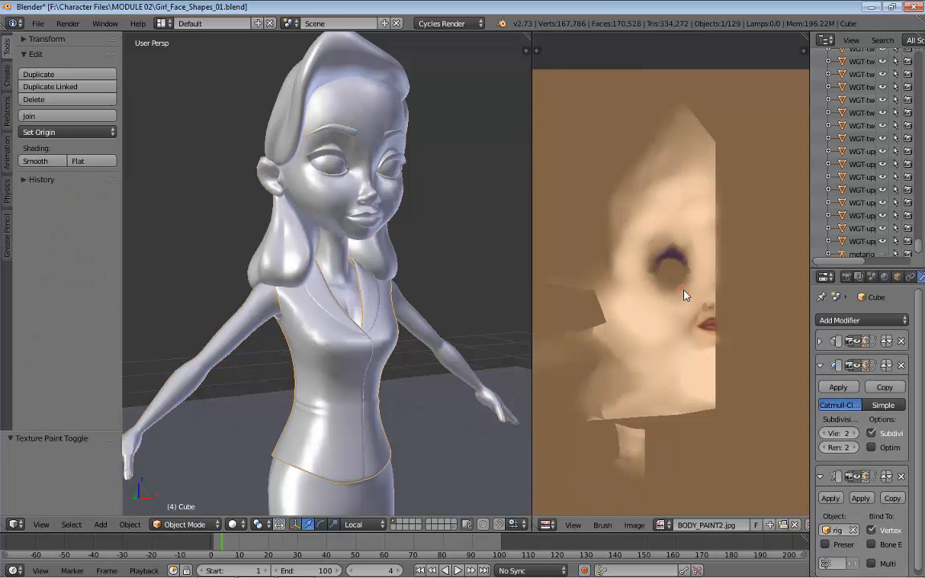
key("Tab")
Step: Examine the vest's UV layout around the body texture and widen the image editor area
scroll(684, 295, "down", 6)
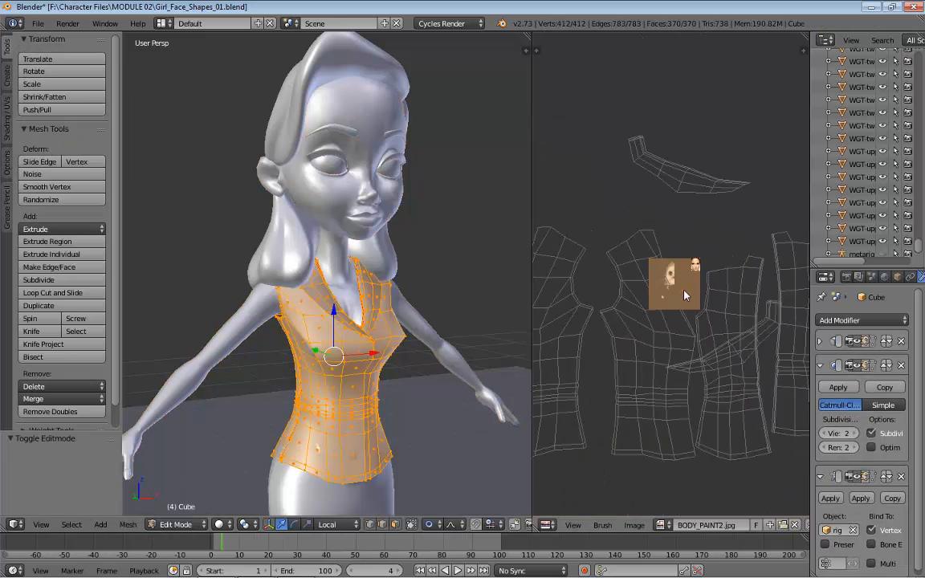
scroll(684, 296, "down", 2)
scroll(684, 296, "up", 10)
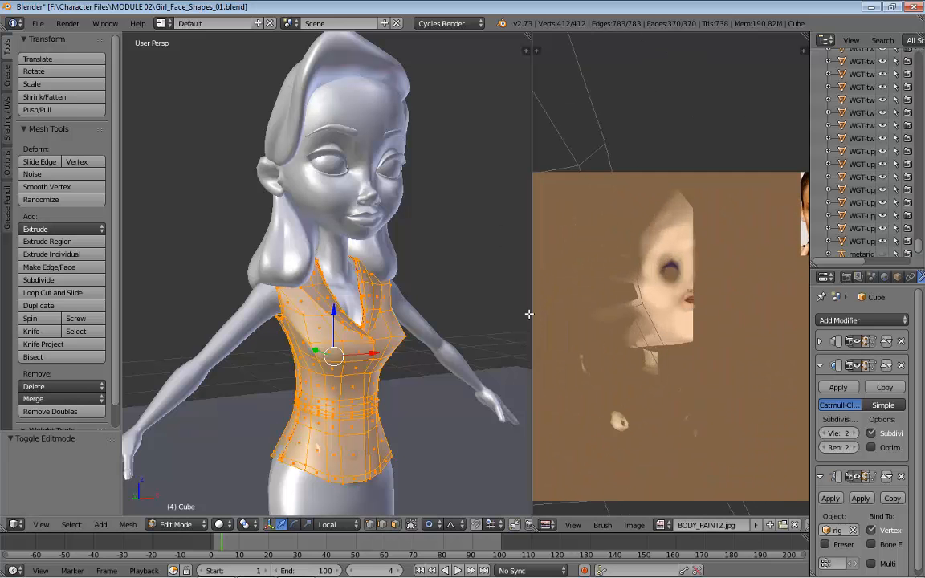
left_click_drag(531, 310, 450, 311)
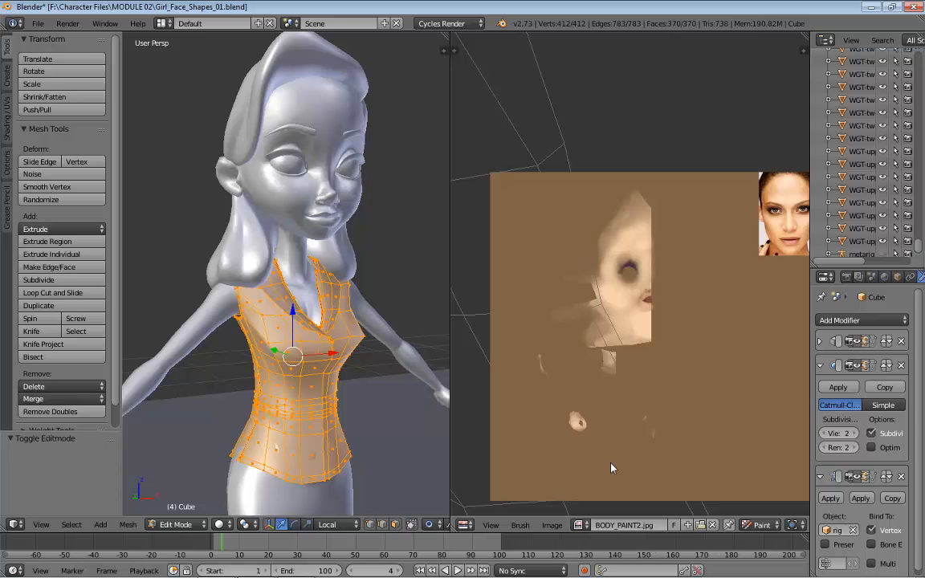
Step: Switch to Windows Explorer and browse to the MODULE 02 folder inside Character Files on drive F:
mouse_move(58, 576)
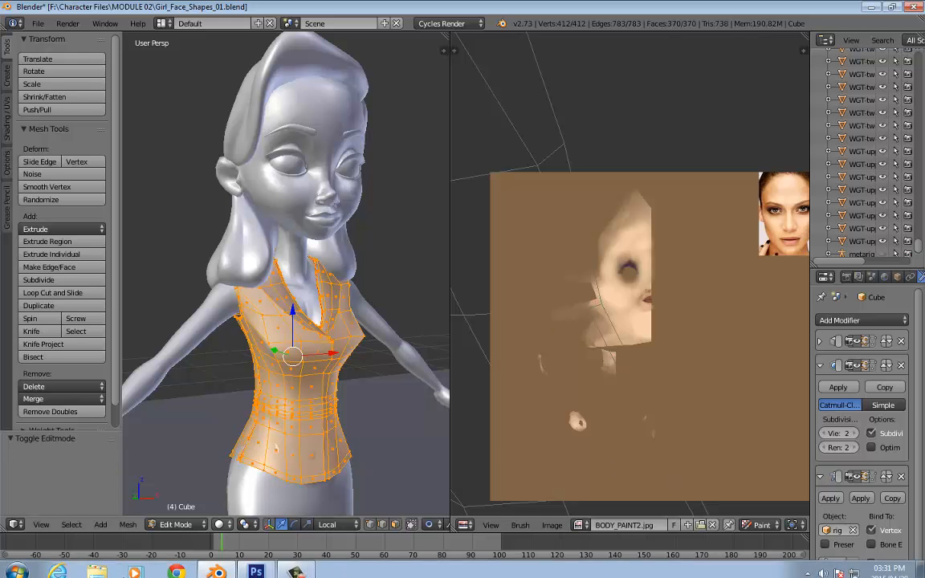
left_click(88, 565)
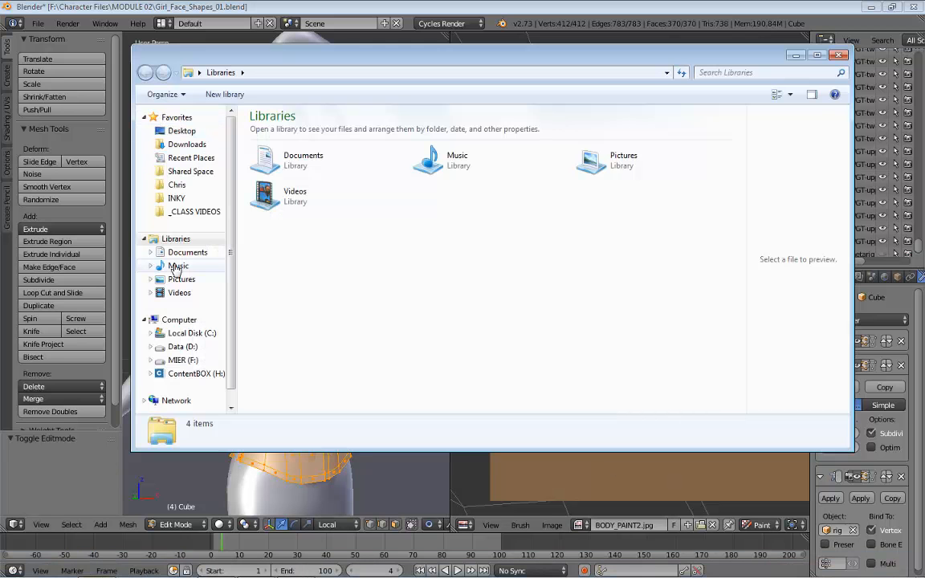
left_click(180, 361)
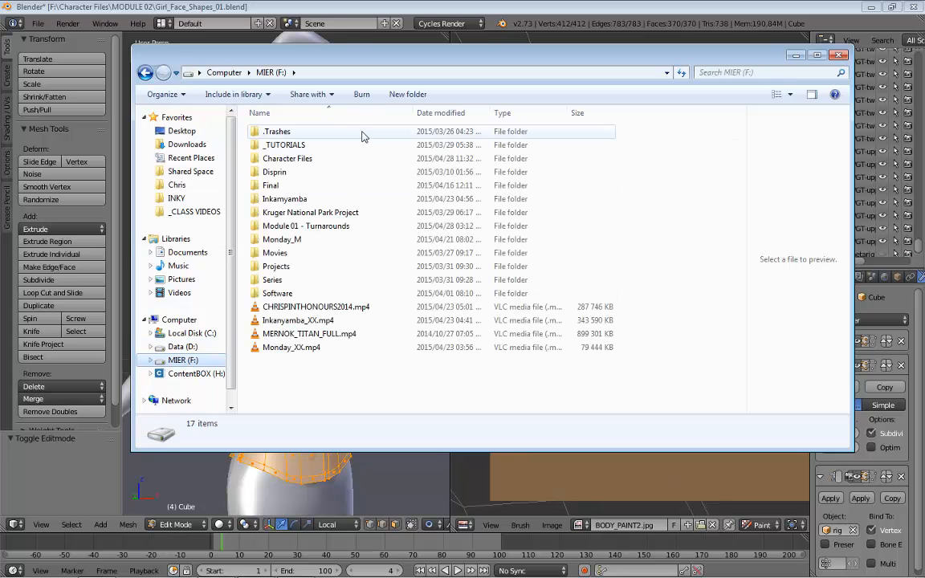
double_click(333, 159)
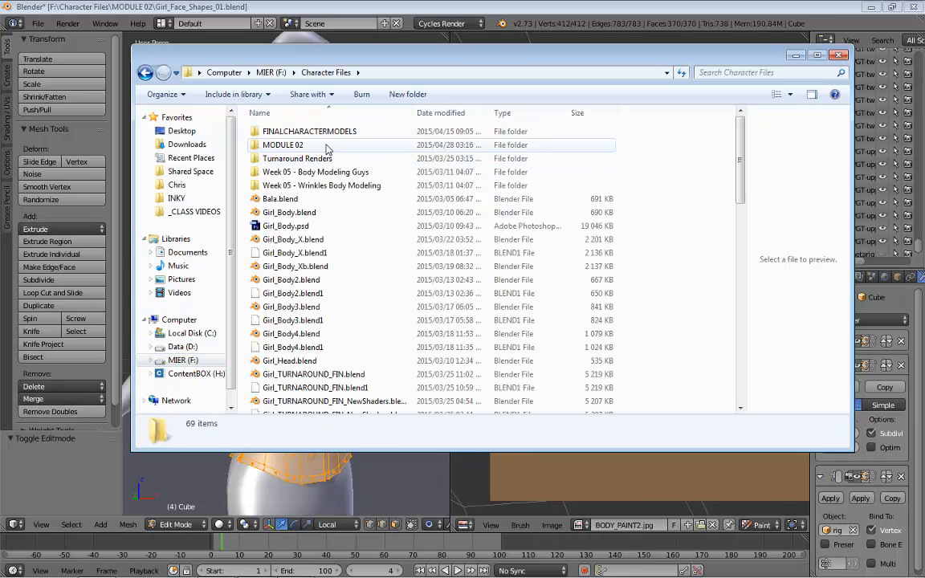
double_click(325, 152)
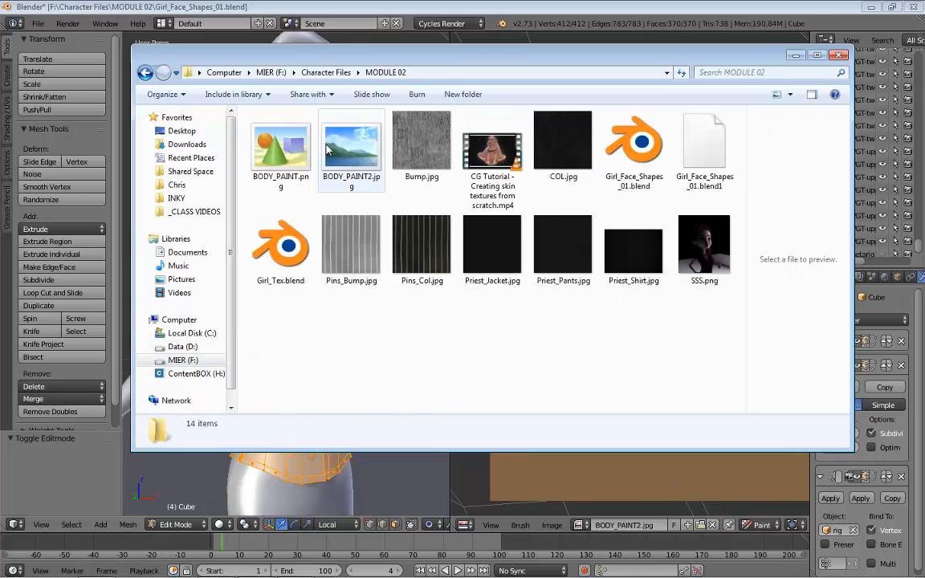
Step: Examine the fabric textures COL.jpg and Bump.jpg up close, and close the image viewer and the folder window
left_click(565, 170)
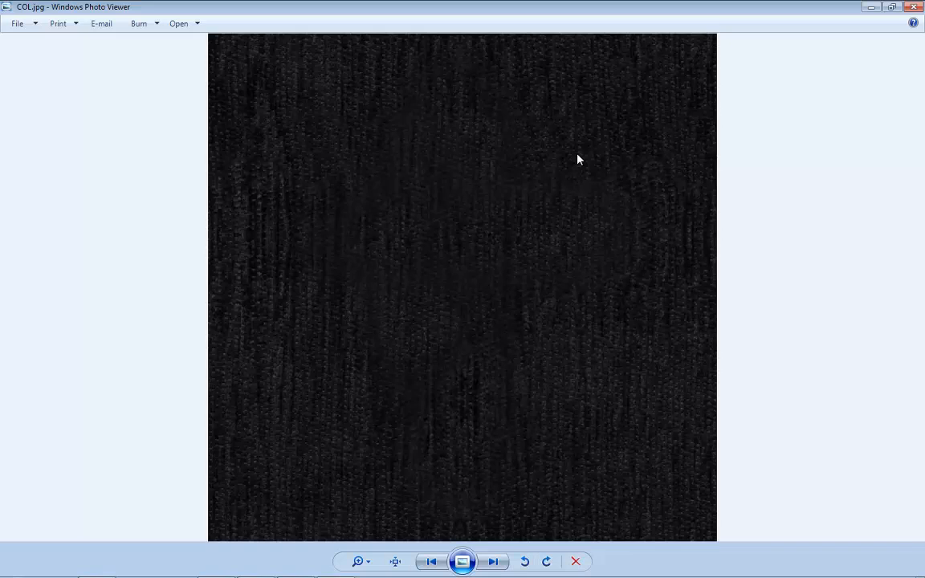
scroll(518, 250, "up", 5)
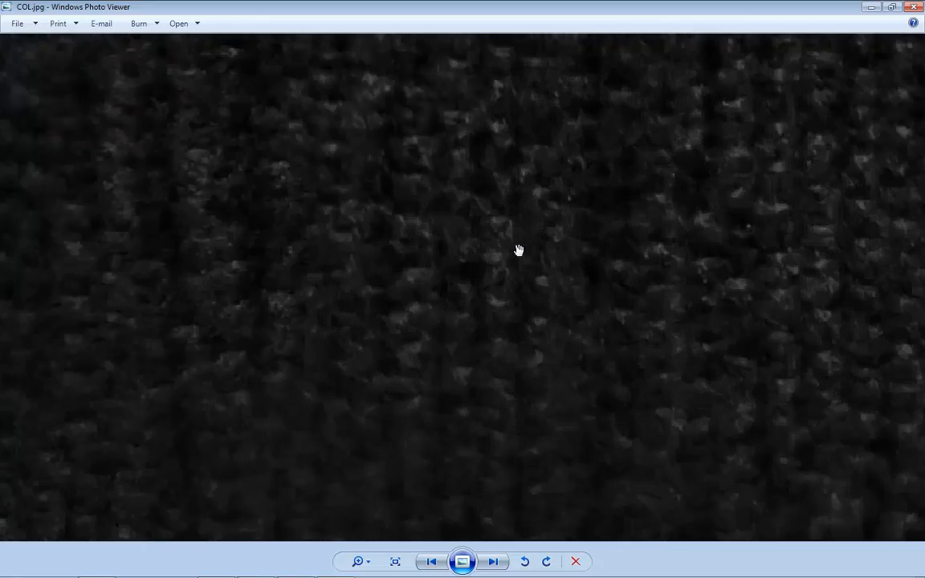
scroll(518, 250, "down", 5)
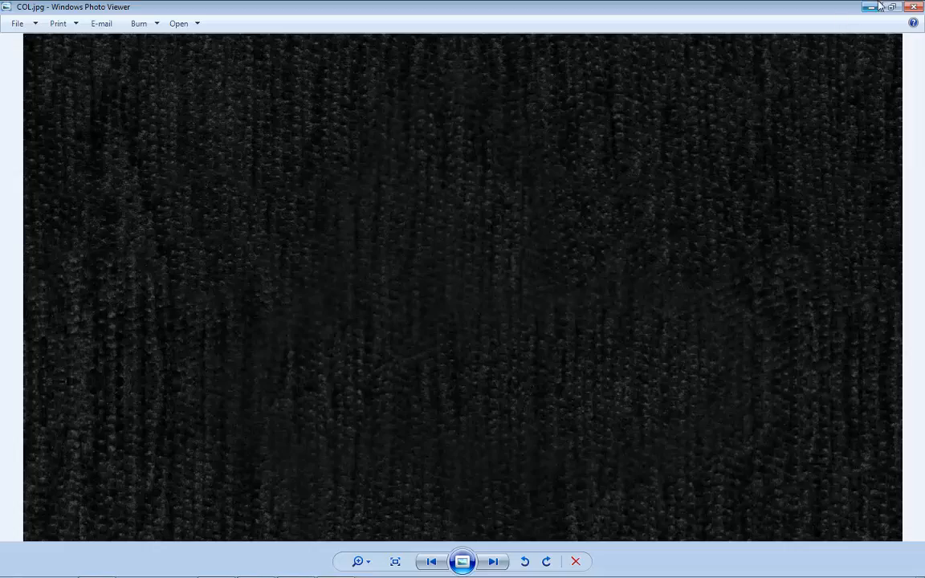
key("Left")
key("Left")
key("Right")
scroll(515, 295, "up", 5)
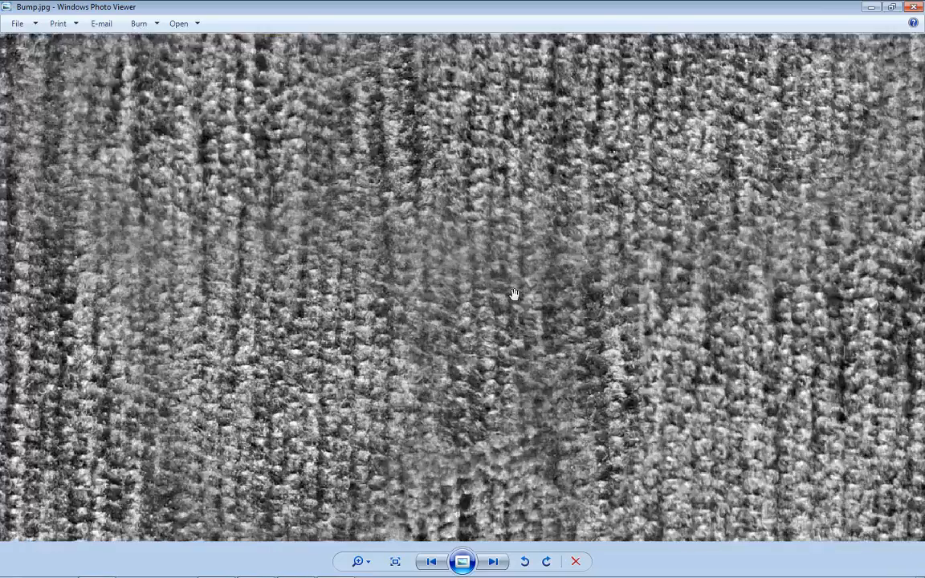
left_click(913, 7)
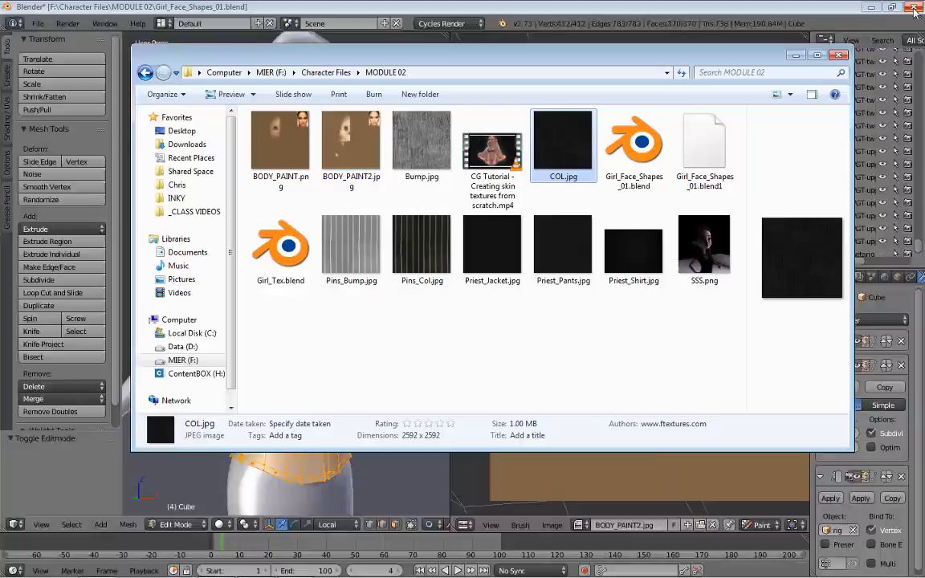
left_click(839, 55)
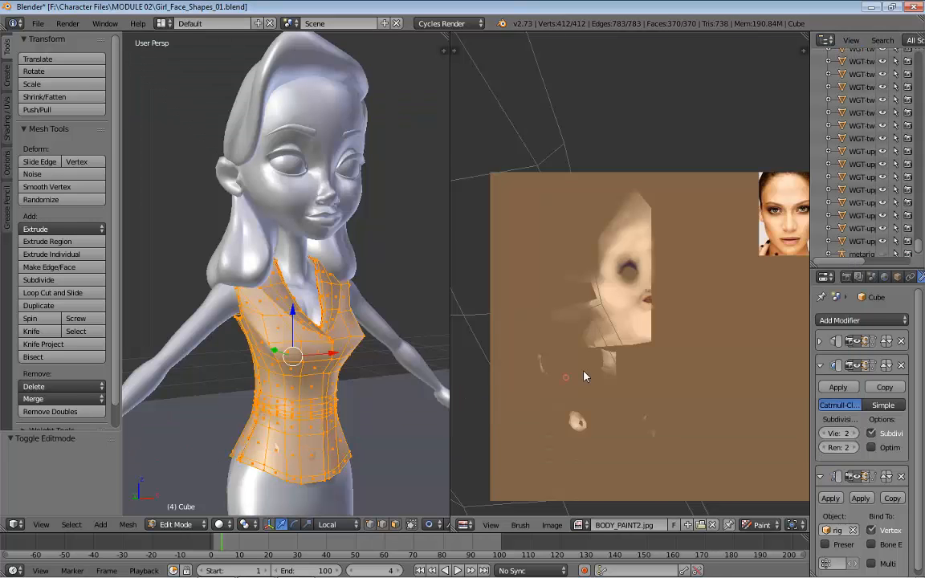
Step: Display the COL.jpg.001 image behind the vest's full UV layout and preview the character in rendered shading
scroll(584, 377, "down", 2)
left_click(588, 526)
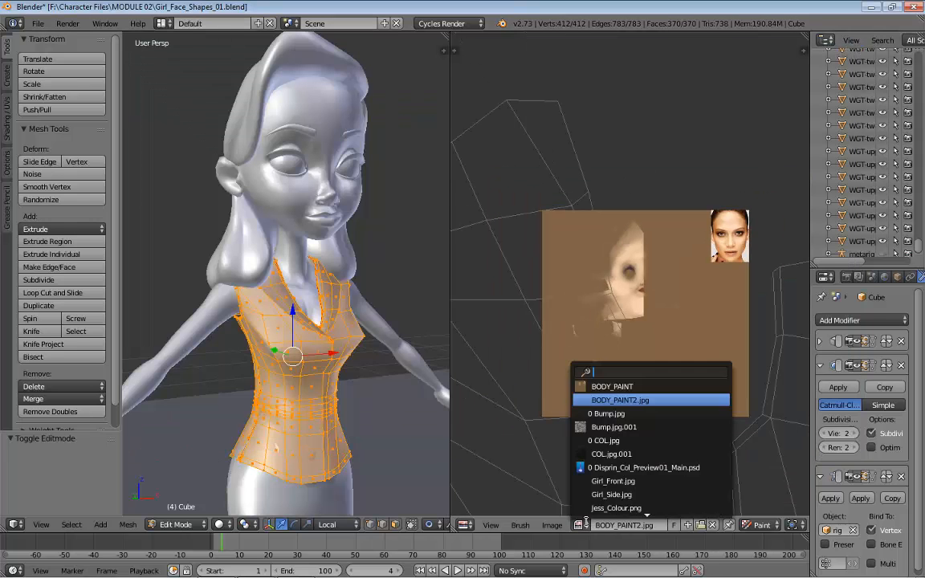
left_click(634, 454)
scroll(634, 363, "up", 2)
scroll(633, 363, "down", 4)
scroll(637, 363, "down", 4)
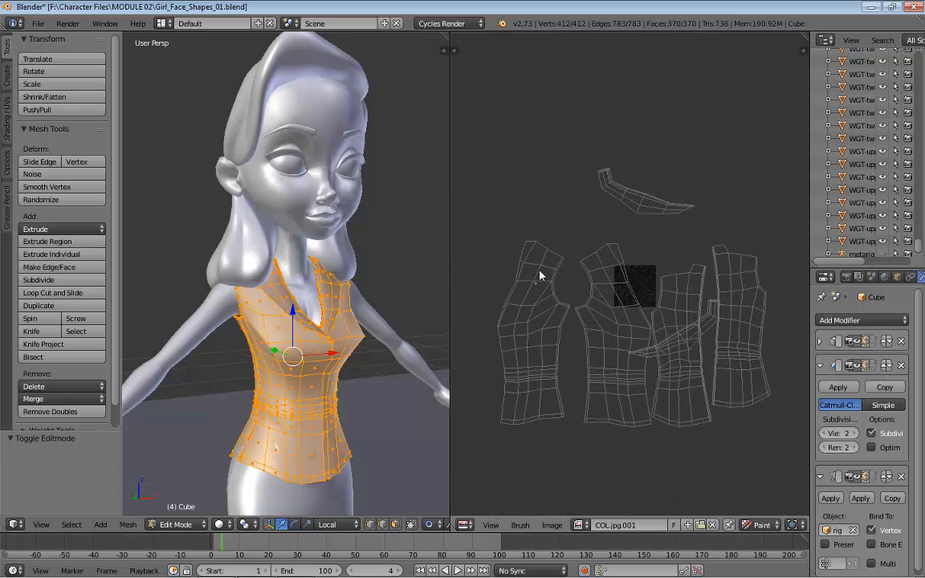
key("shift+z")
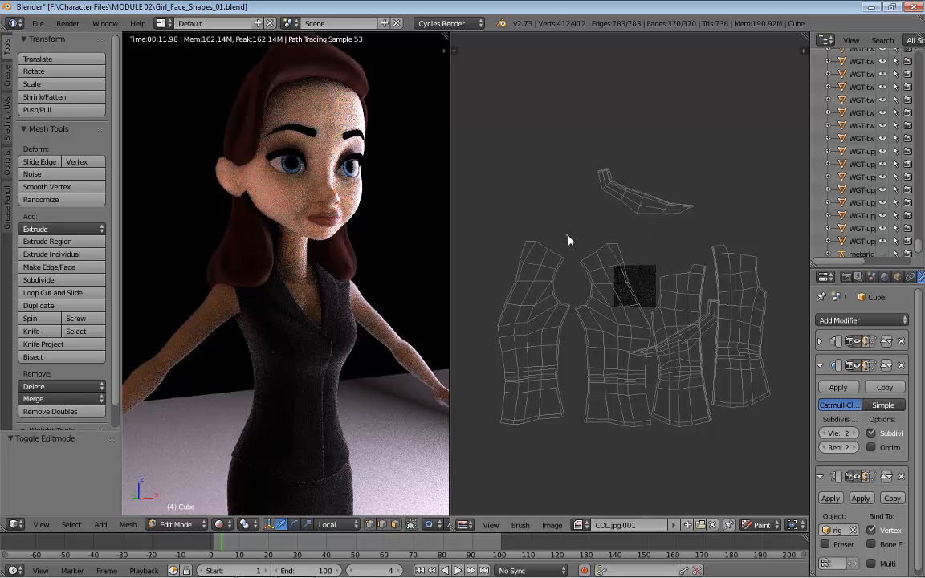
Step: Replace the image editor with the Node Editor and tidy the arrangement of the vest's DRESS_RED material nodes
left_click(465, 524)
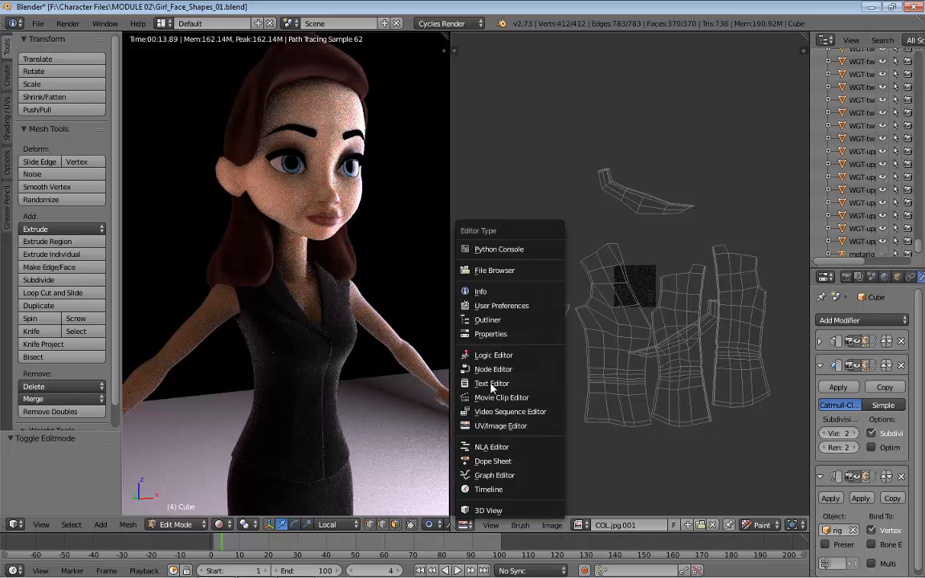
left_click(499, 369)
scroll(578, 325, "down", 2)
middle_click_drag(578, 325, 578, 359)
left_click_drag(656, 261, 643, 255)
scroll(692, 293, "down", 3)
left_click_drag(495, 224, 544, 219)
scroll(549, 347, "up", 2)
middle_click_drag(548, 351, 598, 332)
mouse_move(601, 297)
left_mouse_down()
mouse_move(591, 302)
mouse_move(589, 286)
left_mouse_up()
left_click_drag(525, 304, 561, 283)
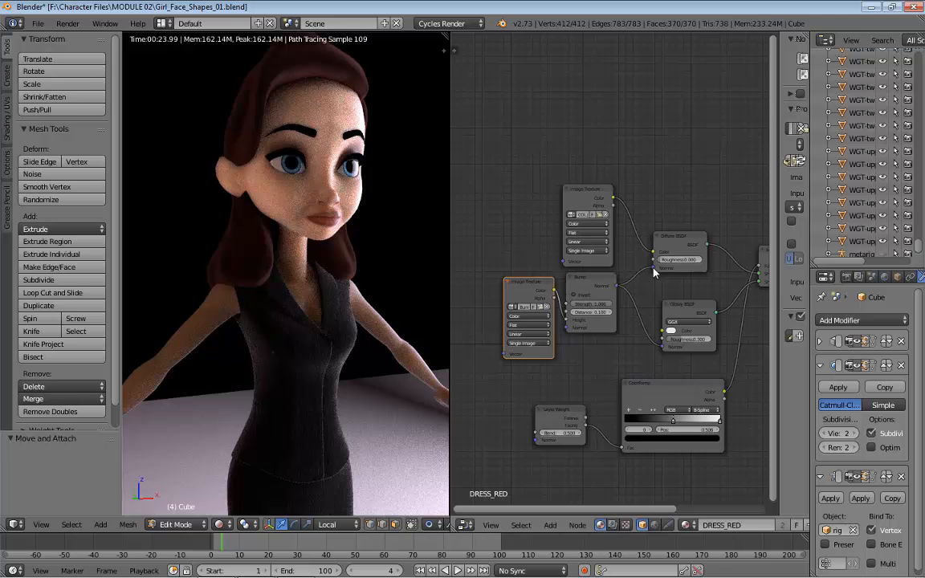
Step: Shift the ColorRamp node slightly away from the Mix Shader and set its black stop to position 0.808
middle_click_drag(702, 283, 619, 247)
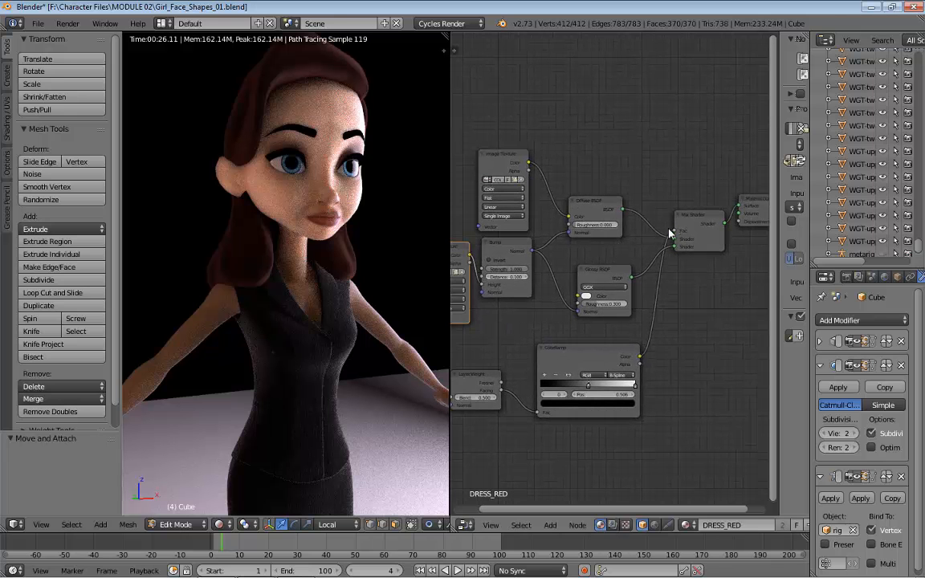
left_click_drag(562, 349, 548, 349)
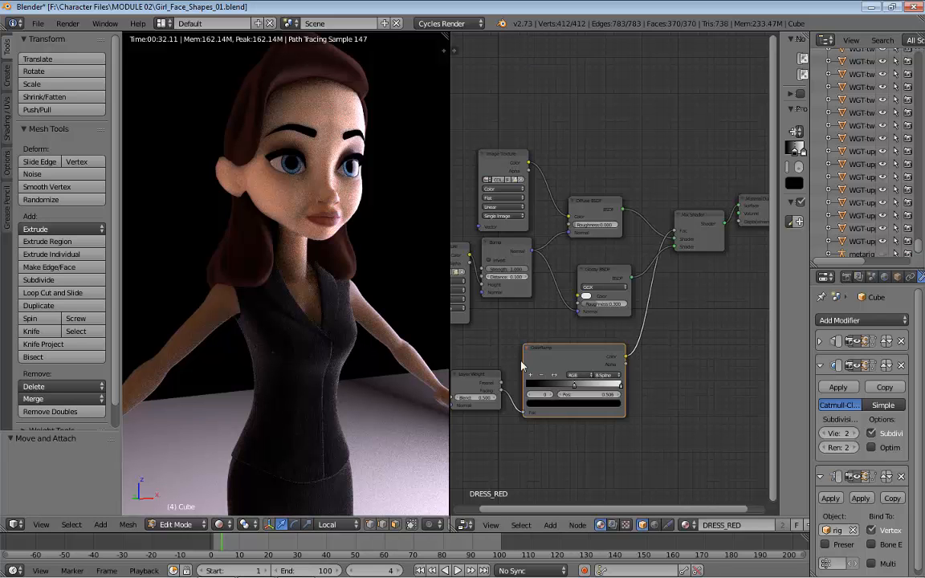
left_click_drag(573, 384, 604, 388)
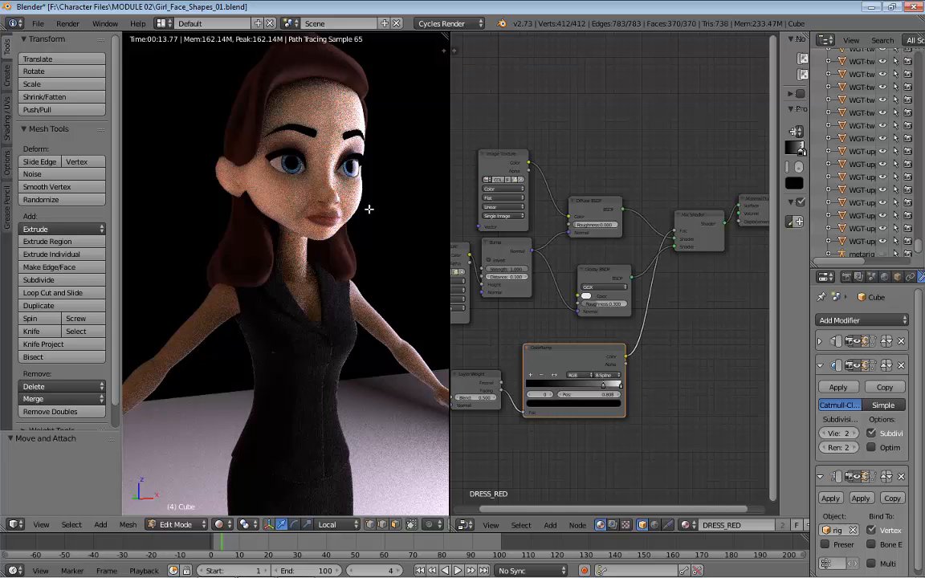
Step: Try the EYEBALL material on the vest to view its nodes, and reassign DRESS_RED to the vest
scroll(368, 210, "up", 4)
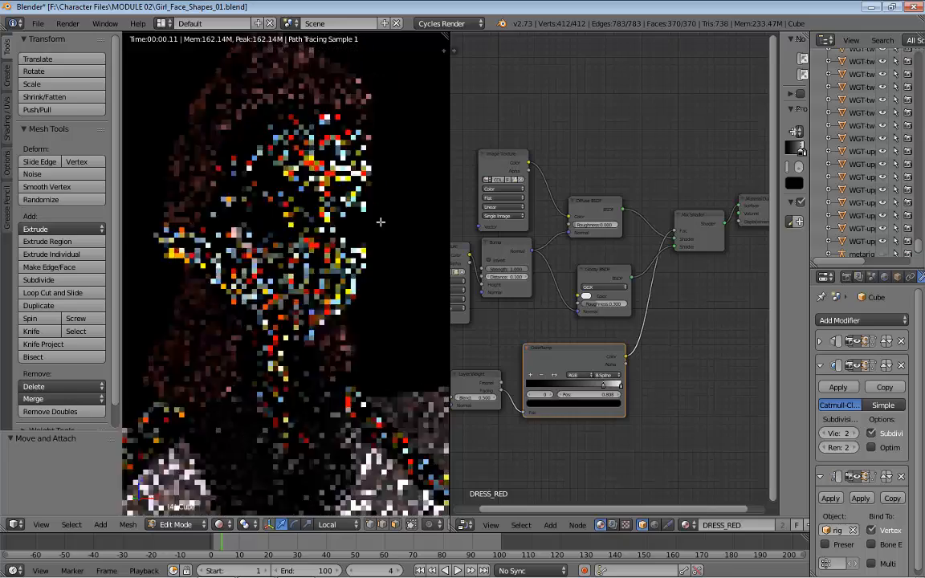
middle_click_drag(380, 222, 376, 228, "shift")
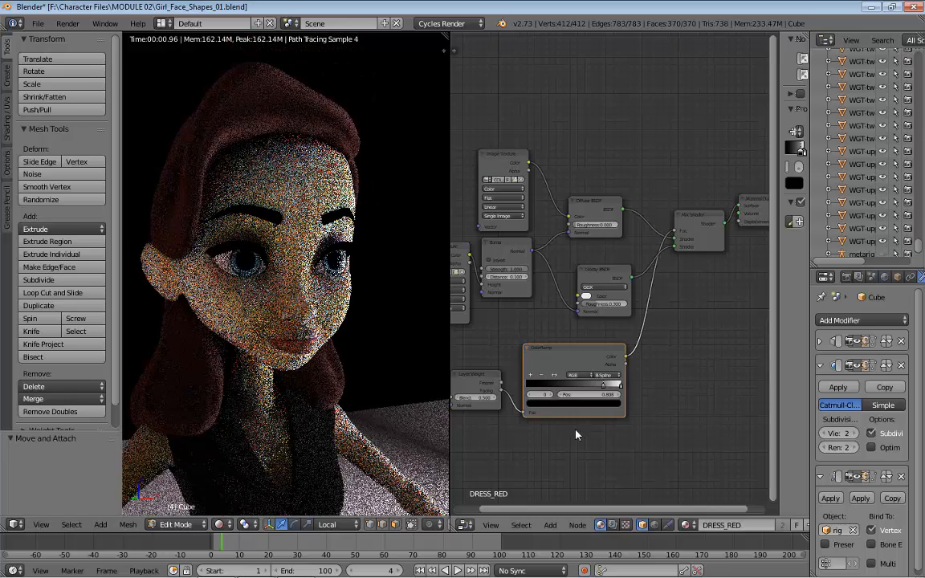
left_click(692, 526)
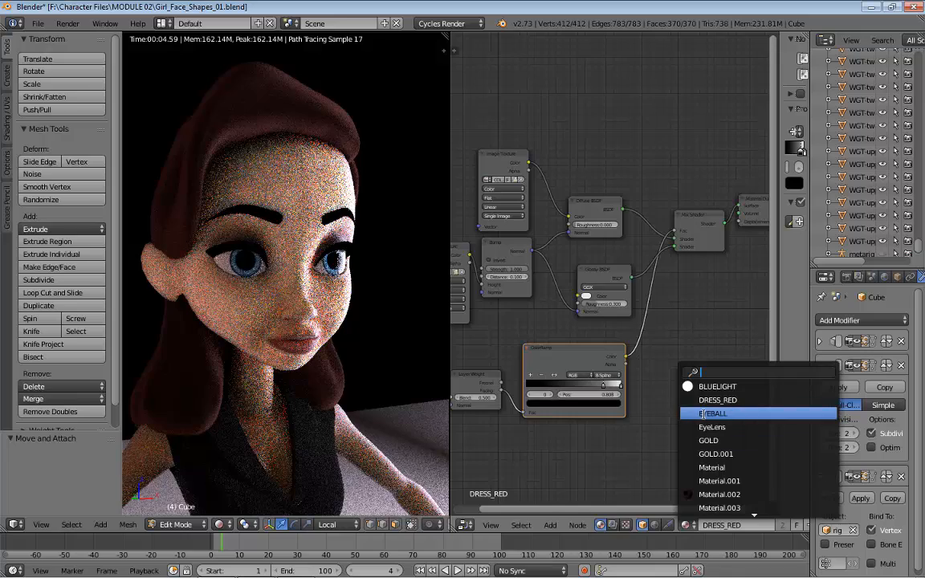
left_click(703, 413)
middle_click_drag(511, 262, 697, 322)
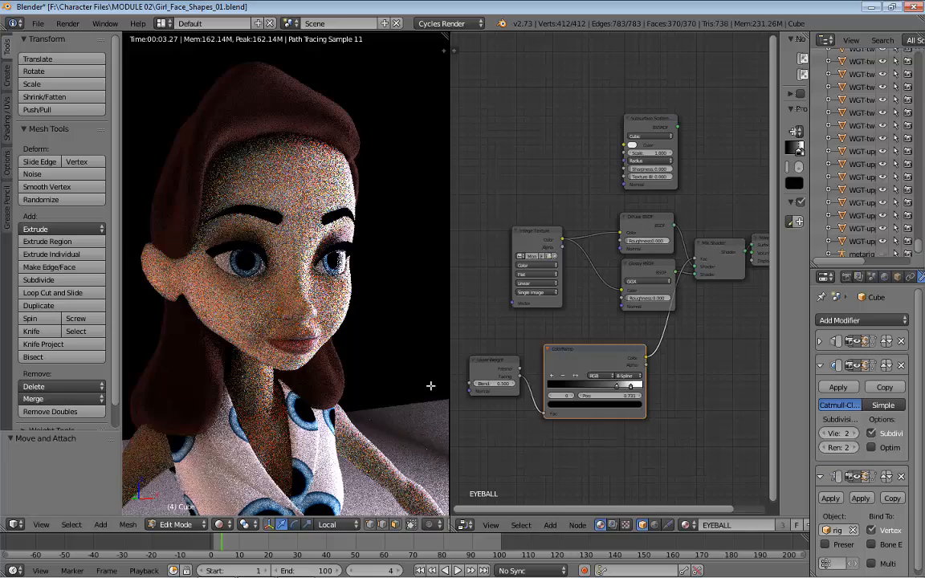
scroll(431, 385, "down", 1)
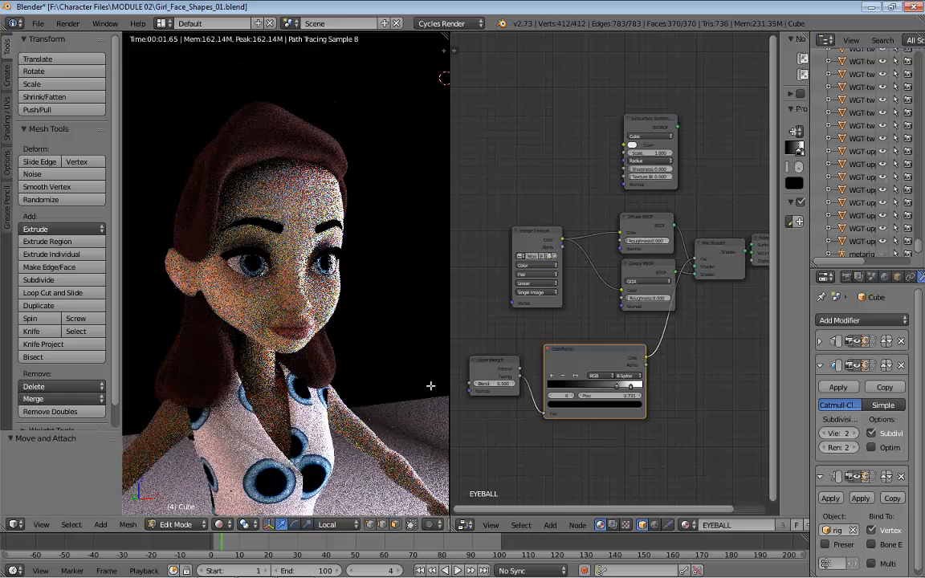
key("ctrl+z")
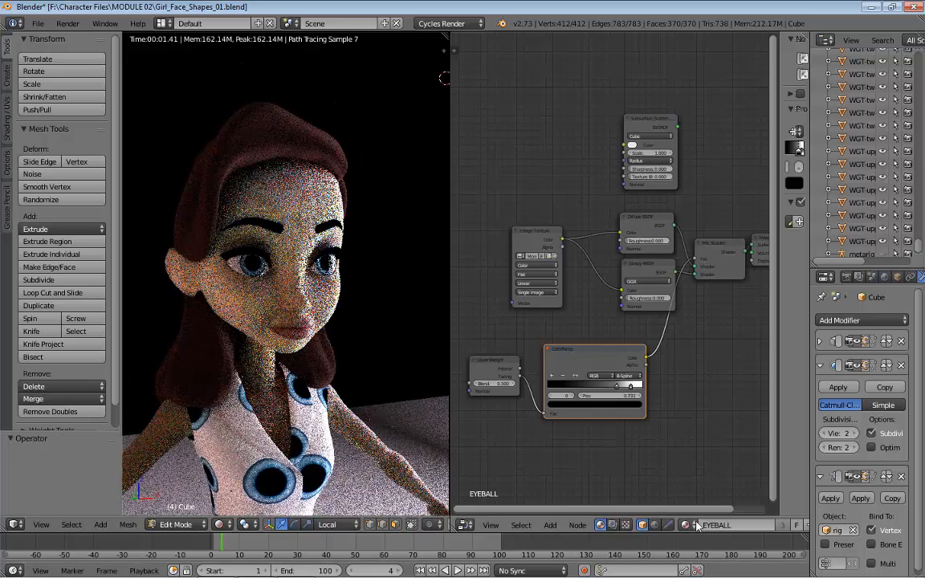
left_click(695, 525)
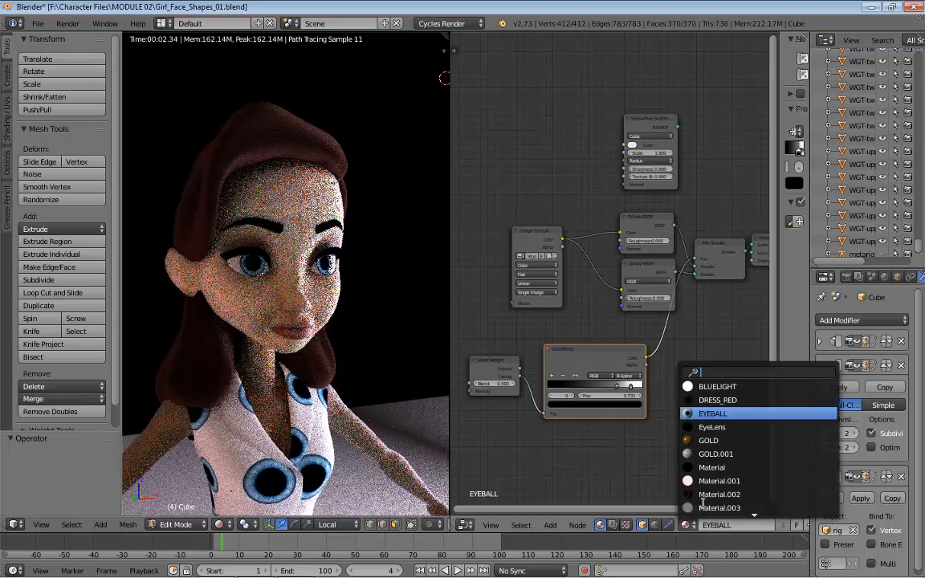
left_click(738, 404)
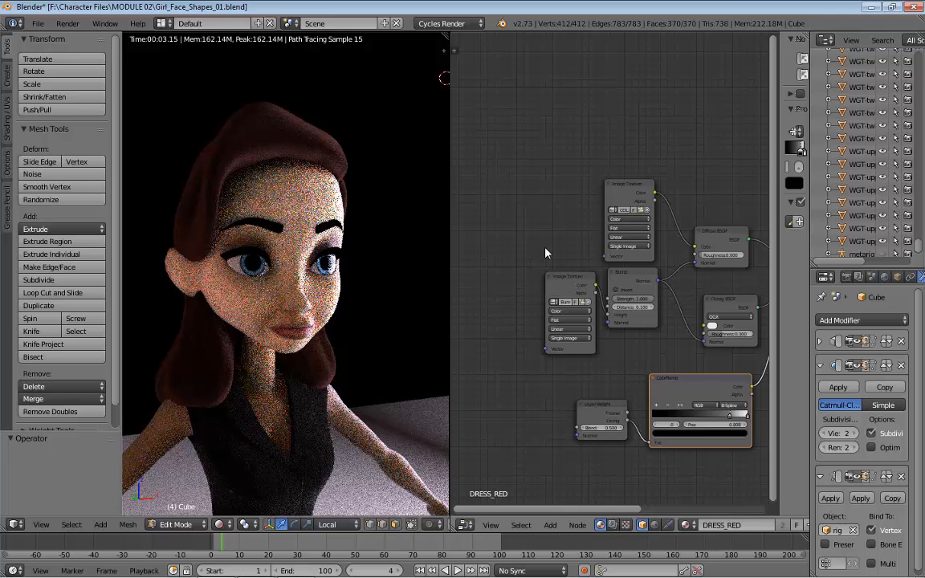
Step: Leave rendered shading and Edit Mode, select the eye lens sphere, and tidy its Refraction, Glossy and ColorRamp nodes
key("shift+z")
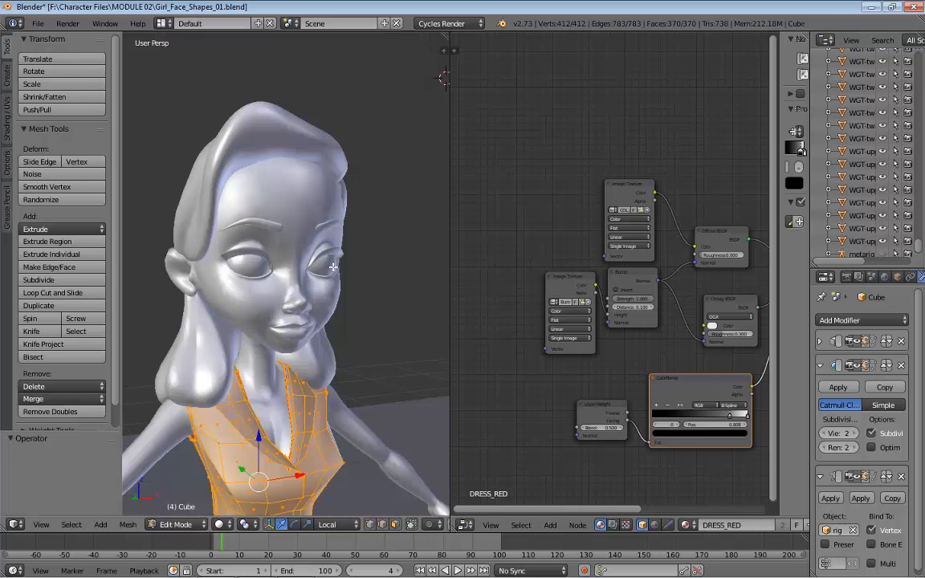
key("Tab")
right_click(319, 262)
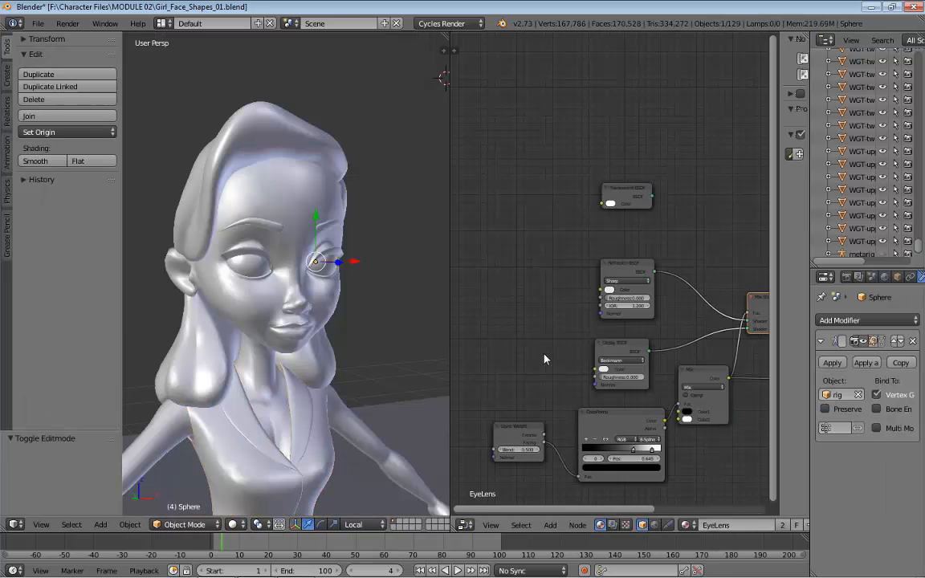
middle_click_drag(576, 342, 505, 318)
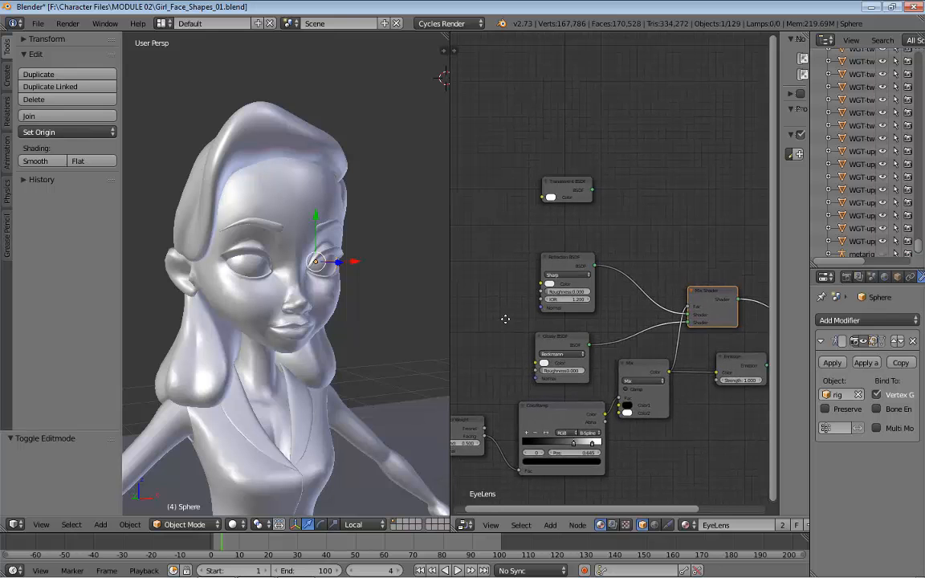
left_click_drag(562, 264, 551, 264)
left_click_drag(562, 341, 558, 334)
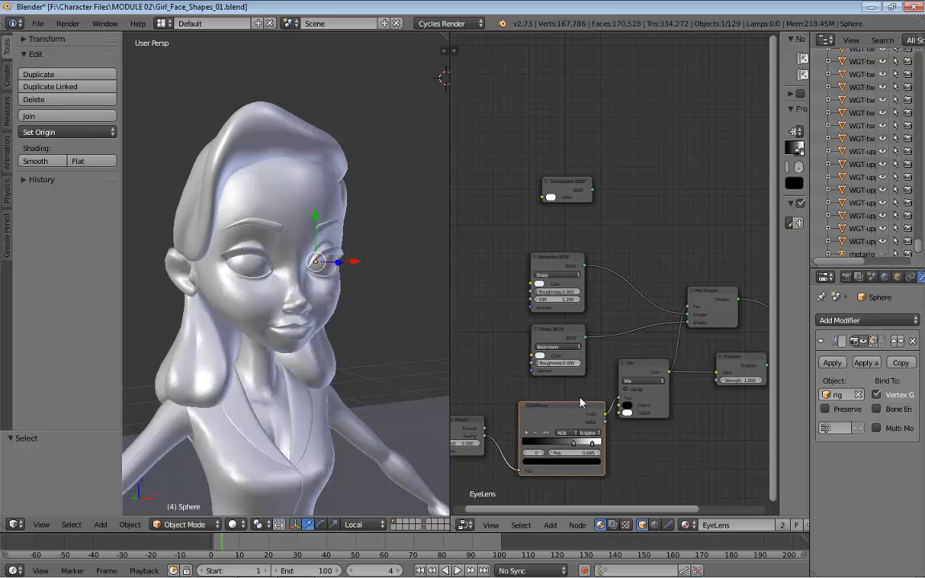
left_click_drag(582, 406, 575, 390)
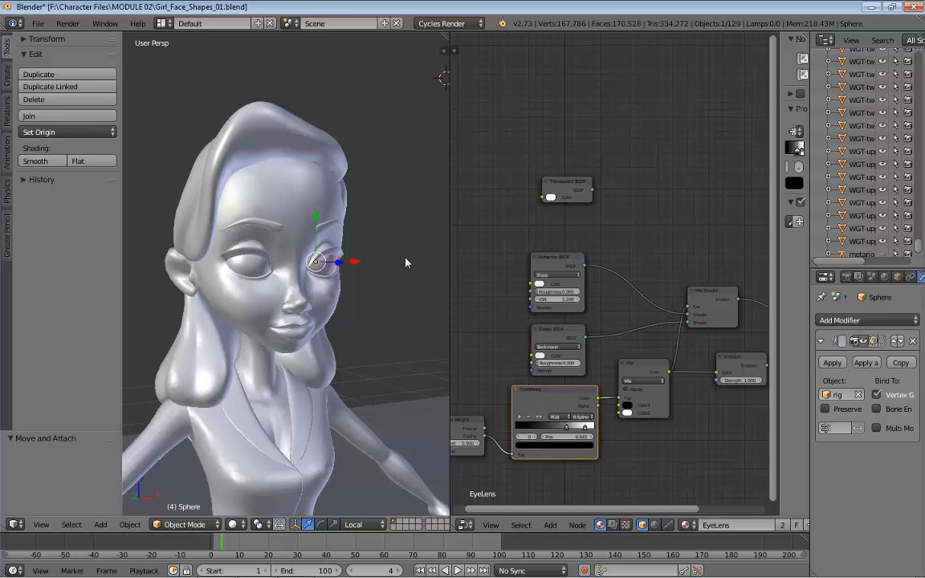
scroll(406, 263, "up", 6)
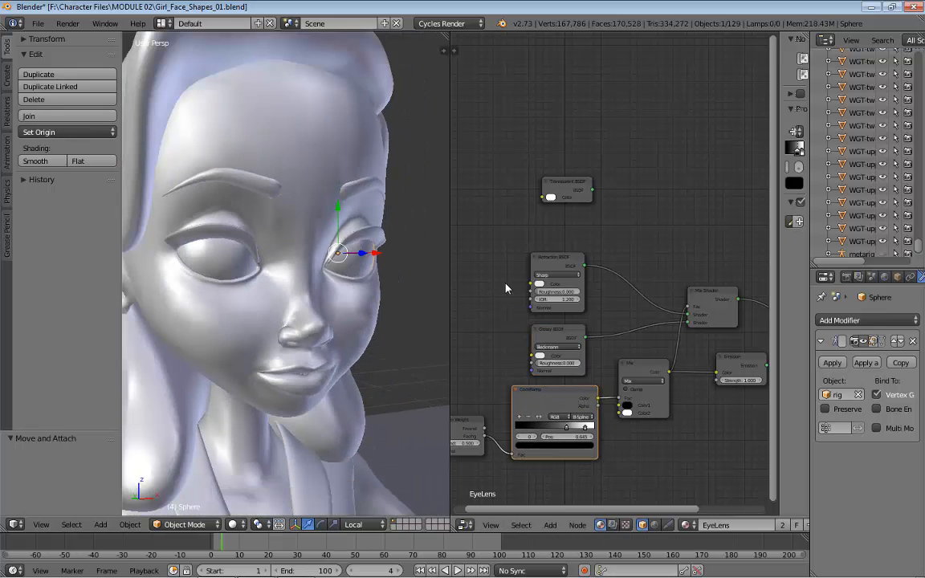
middle_click_drag(506, 288, 546, 246)
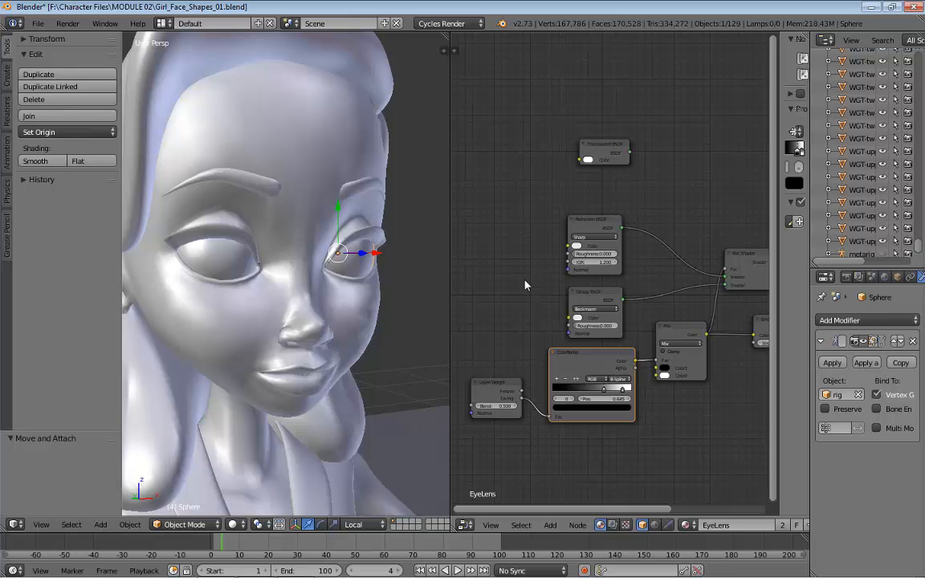
Step: Review the whole character from the front in rendered shading
key("shift+z")
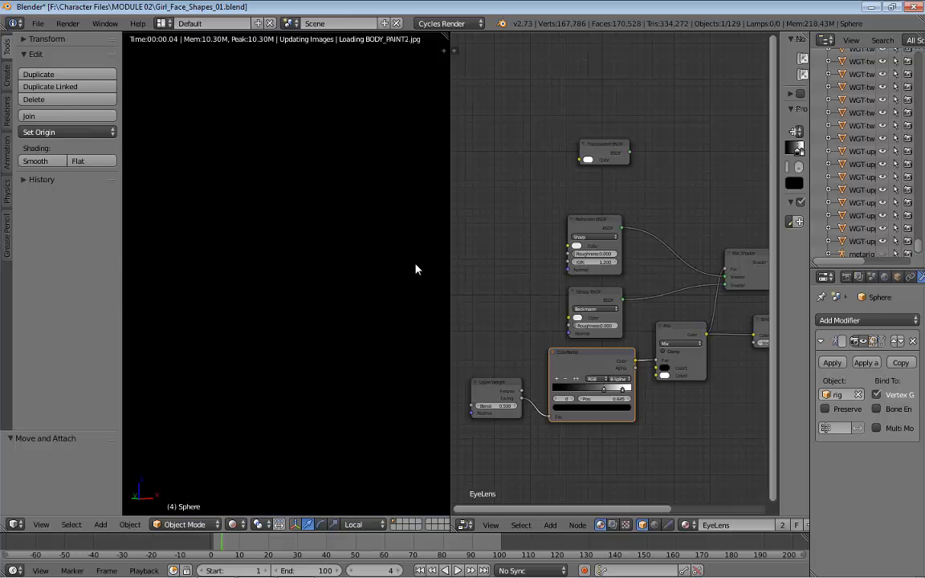
scroll(416, 269, "down", 7)
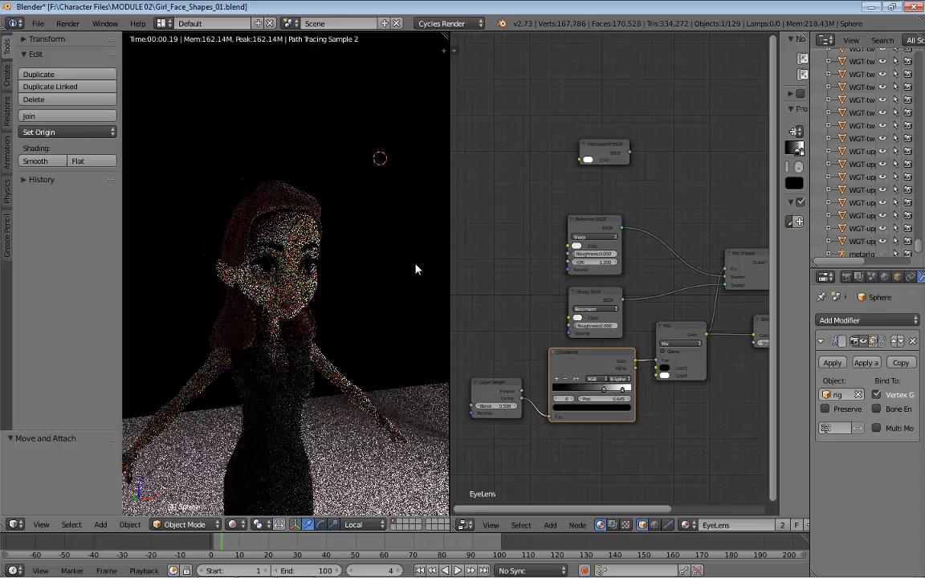
middle_click_drag(384, 269, 357, 252)
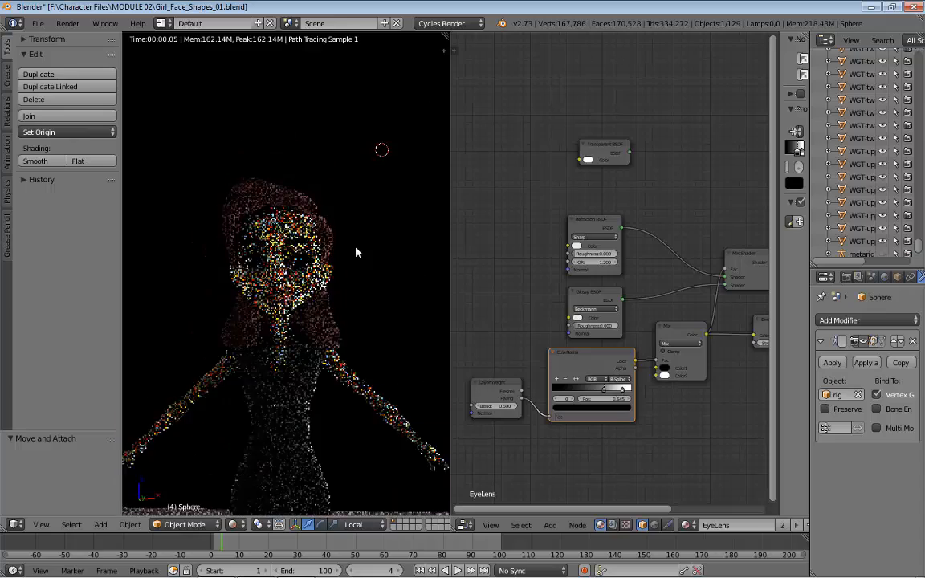
scroll(358, 269, "down", 2)
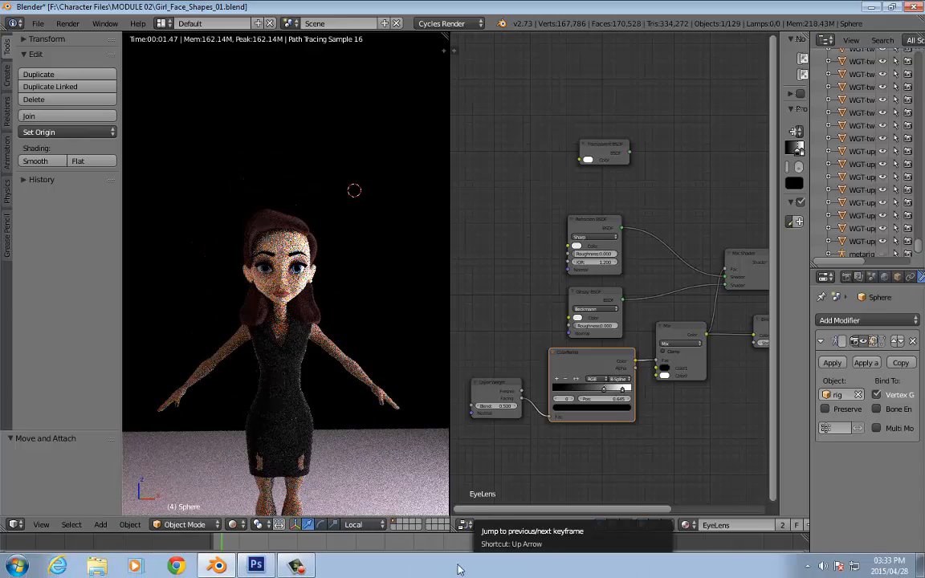
left_click(297, 568)
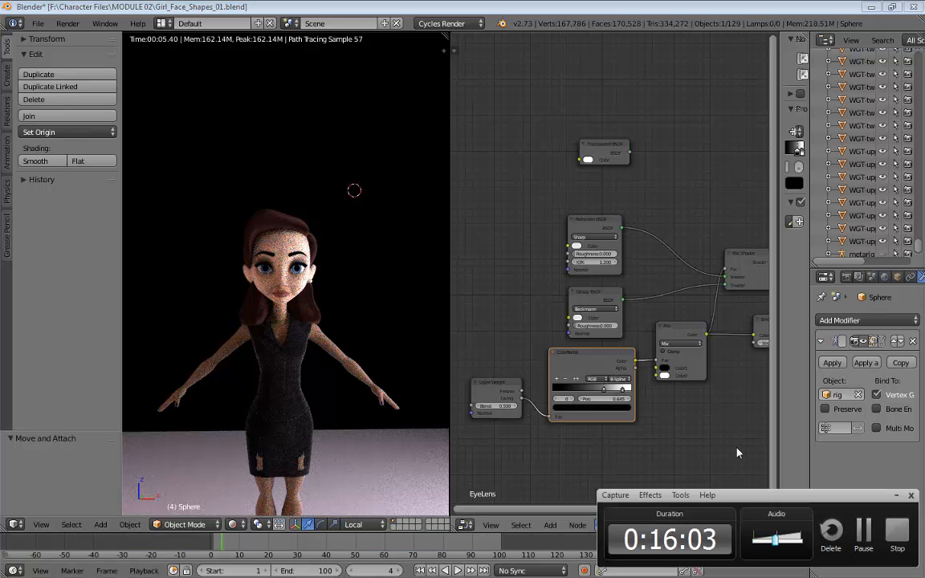